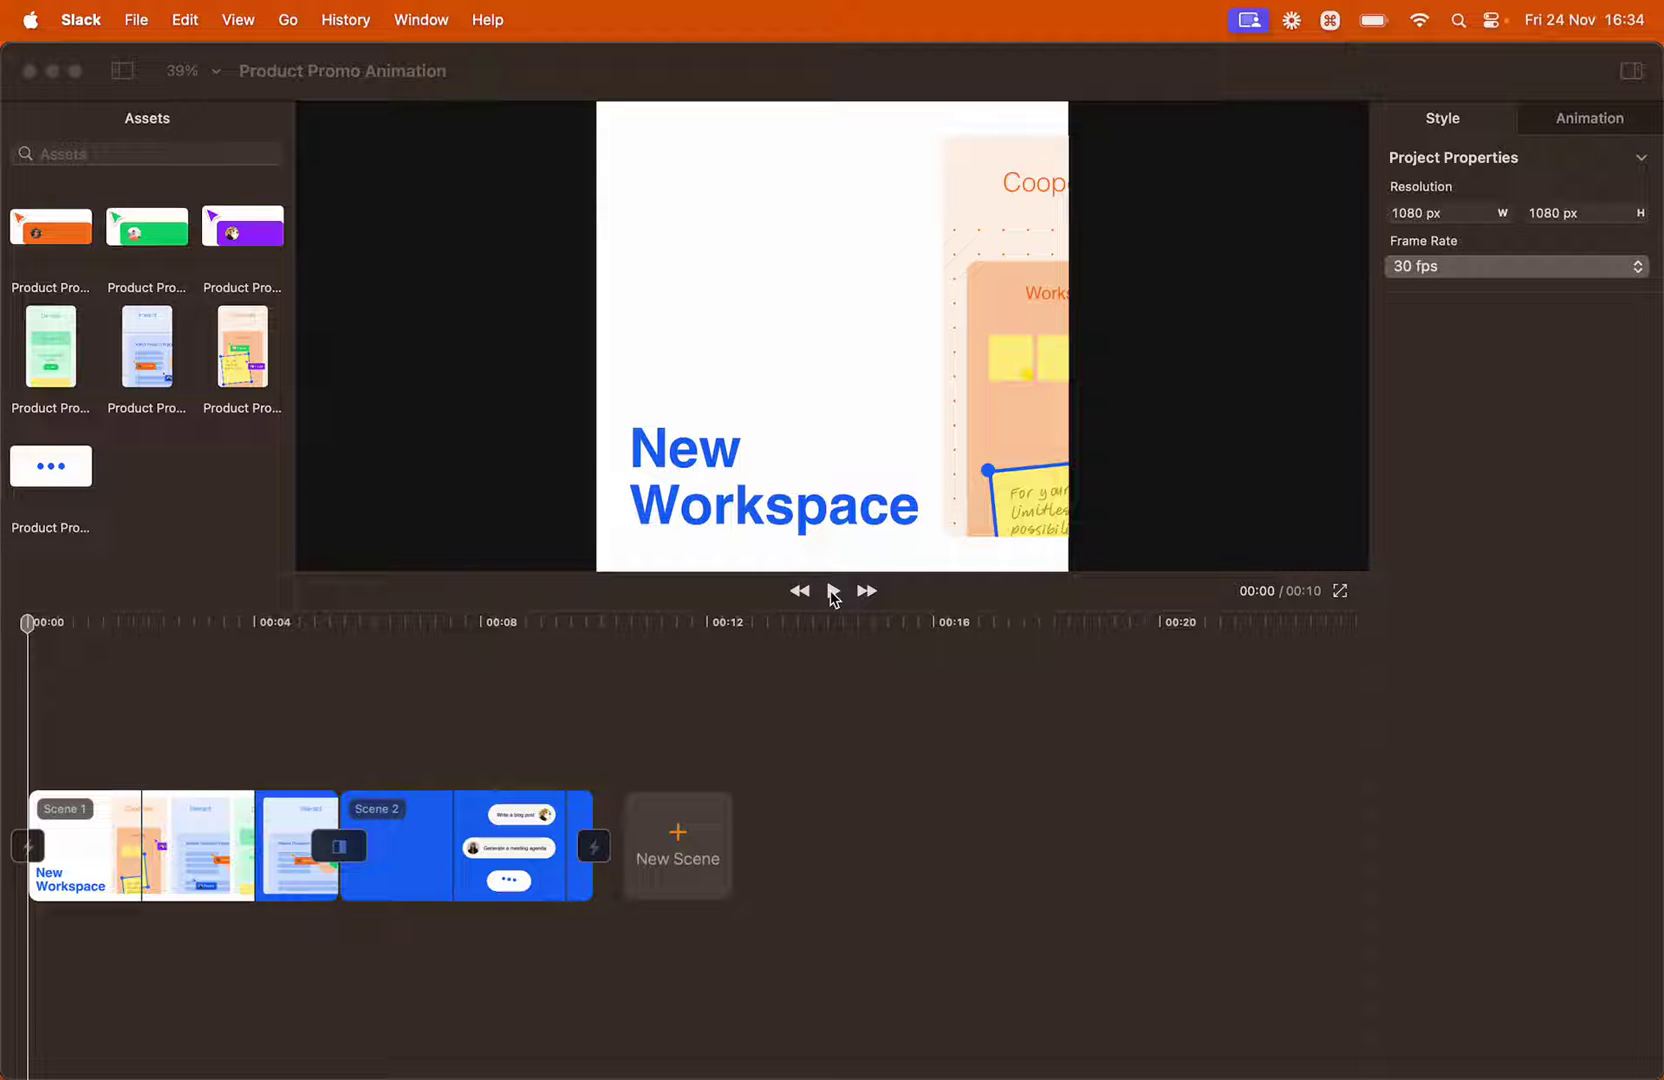
# Play the Product Promo Animation preview through to its 00:10 Create today! scene
pyautogui.click(831, 592)
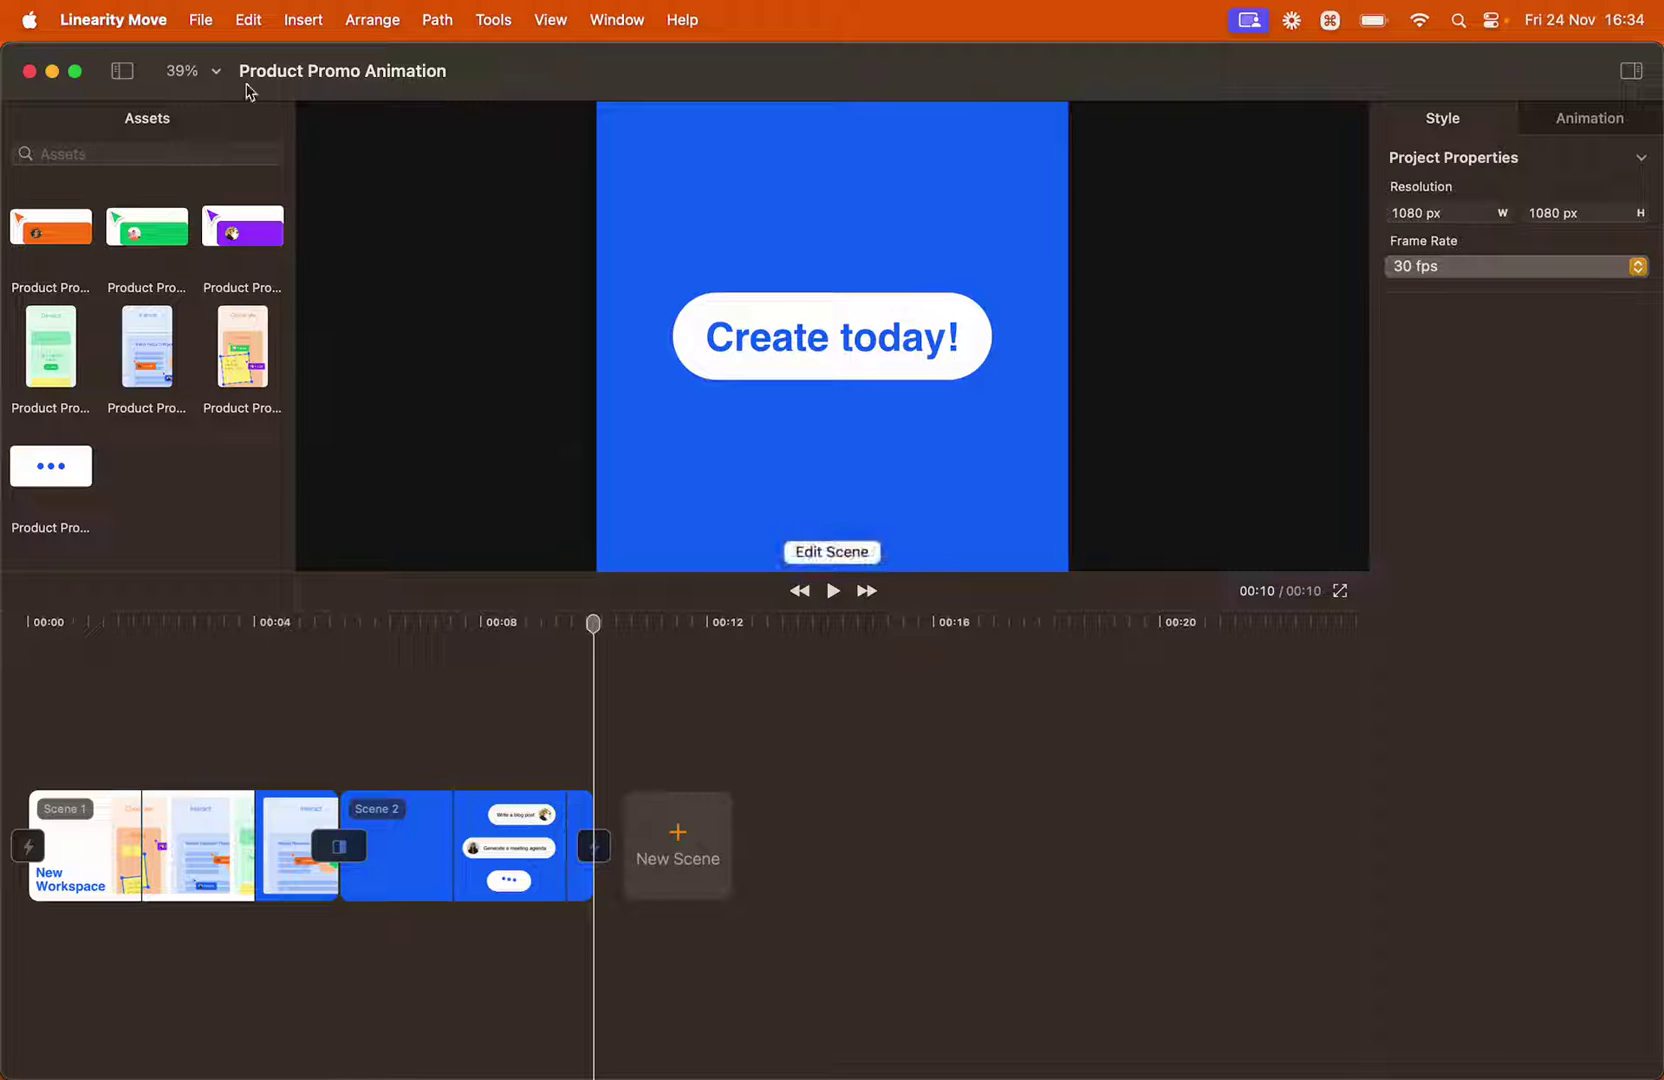
# Create a new untitled project at Square 1080 × 1080 px resolution and 30 fps
pyautogui.click(200, 20)
pyautogui.click(215, 62)
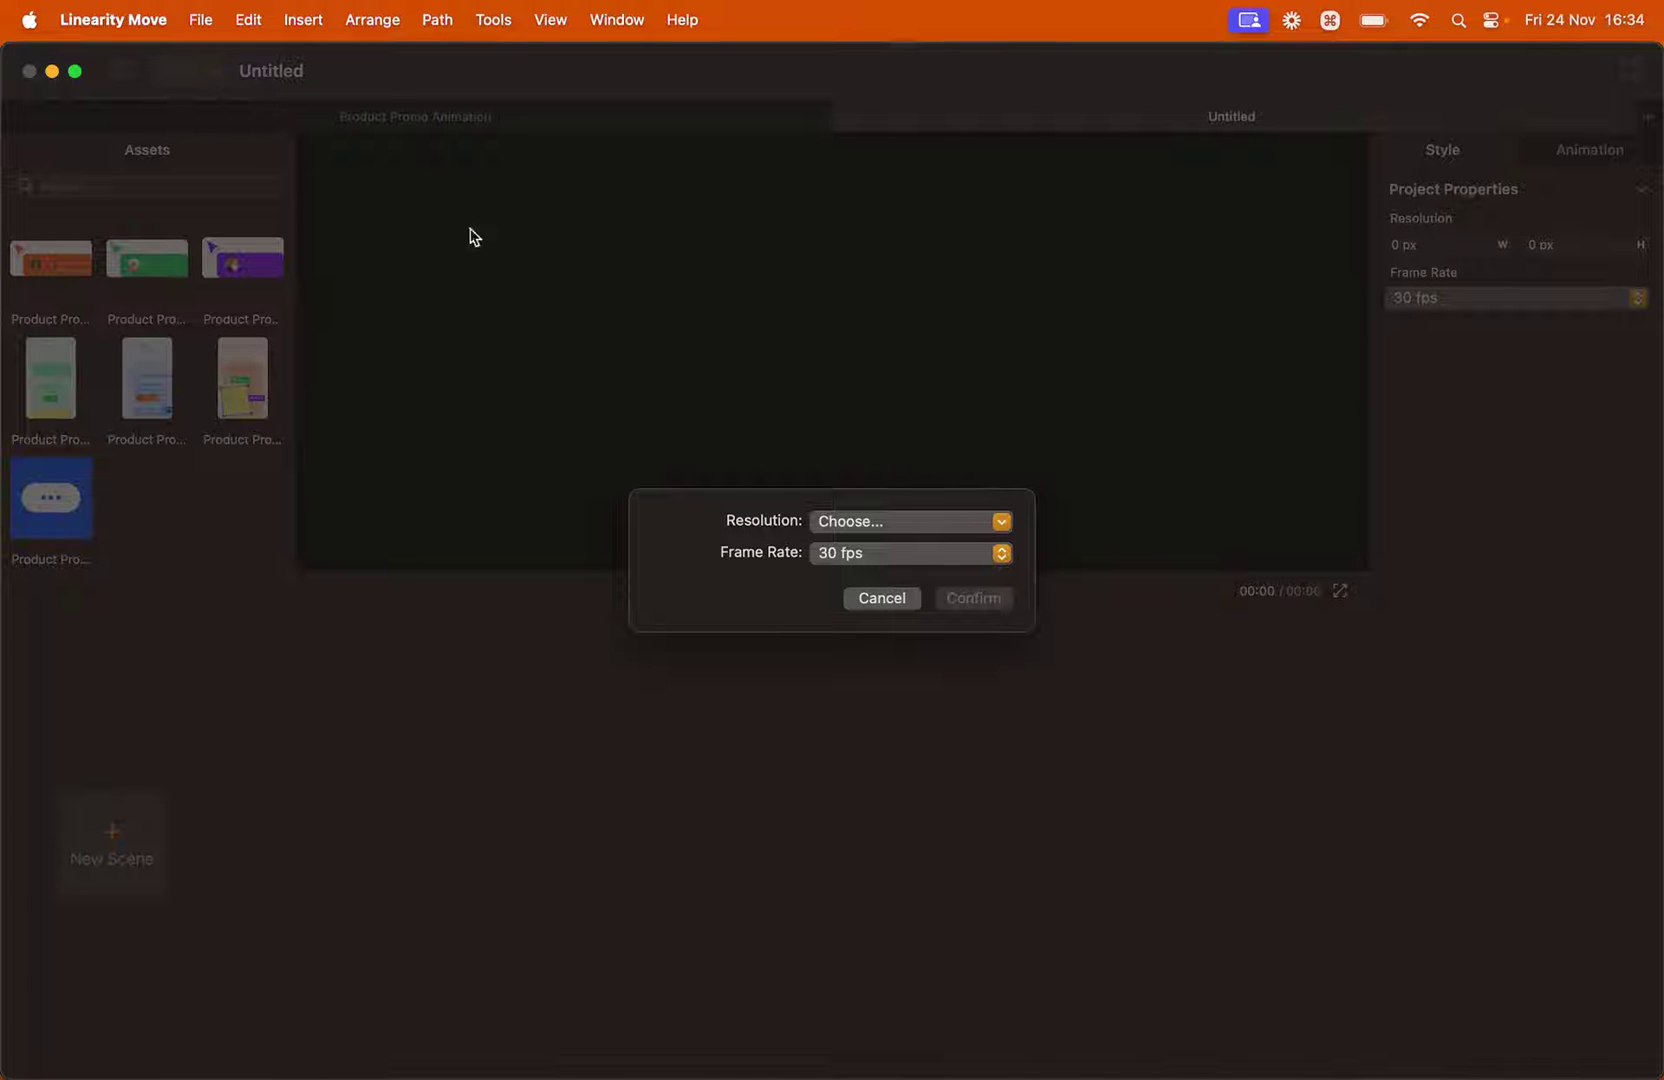
pyautogui.click(840, 520)
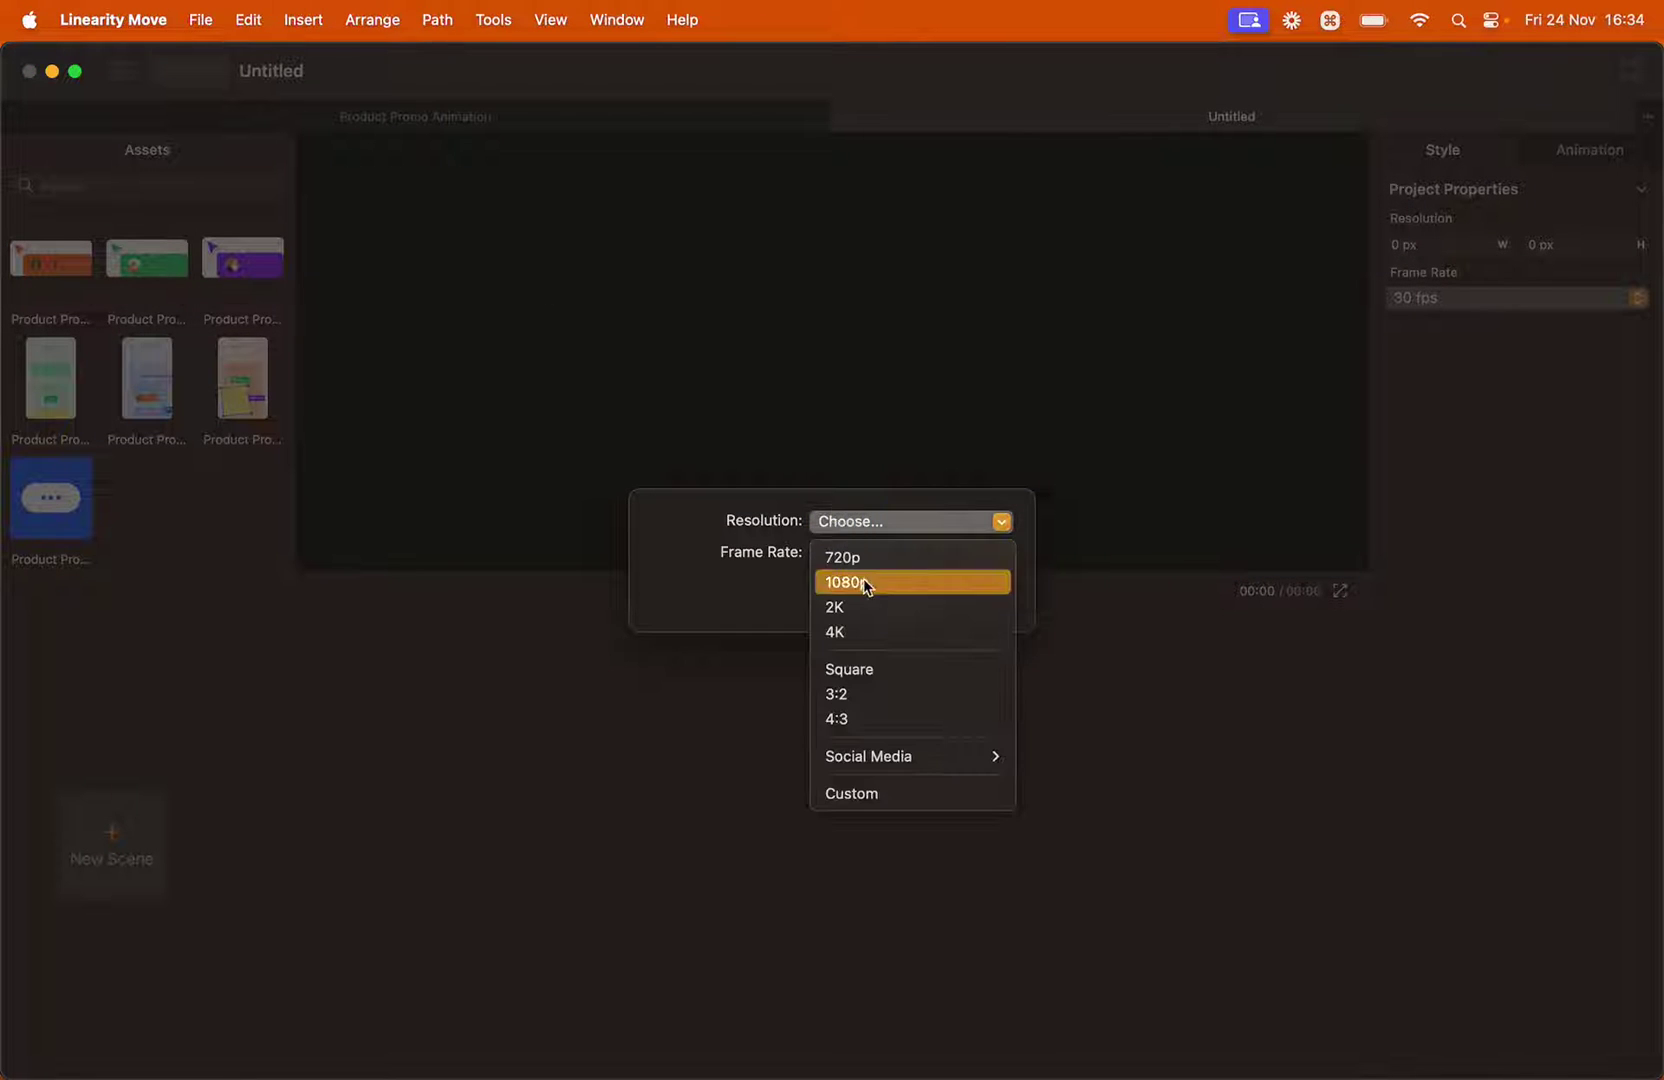
pyautogui.click(887, 671)
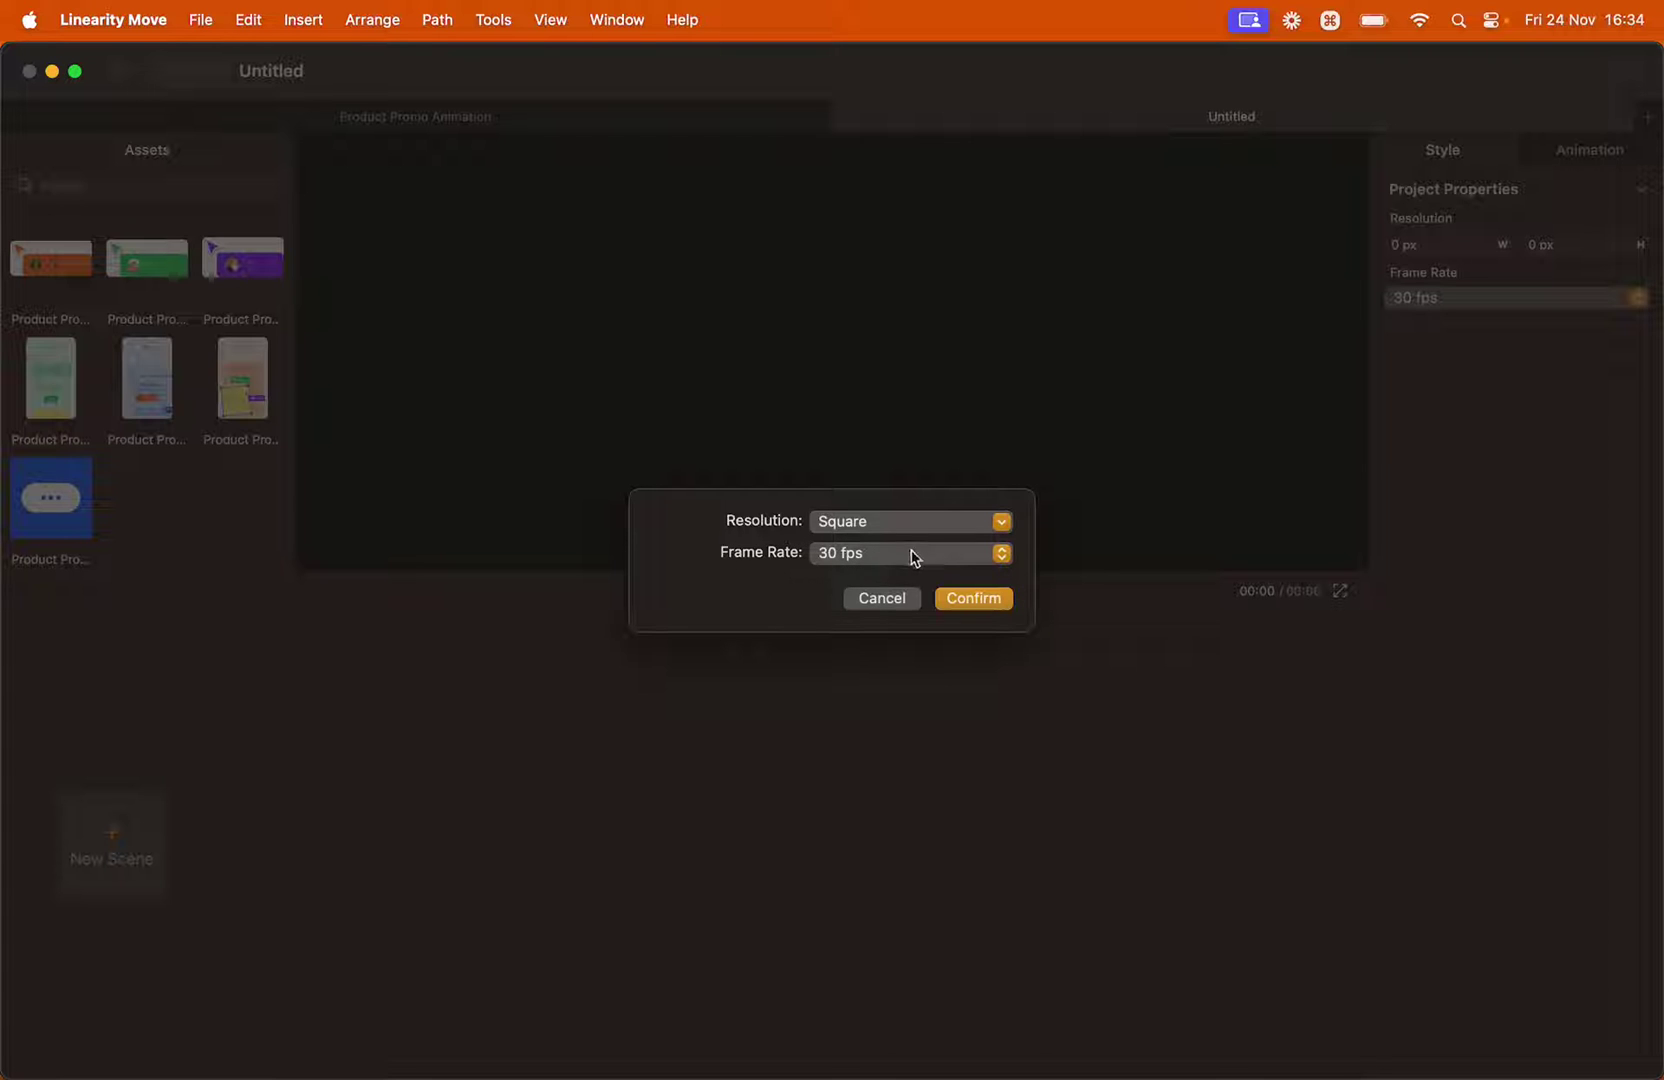
pyautogui.click(971, 600)
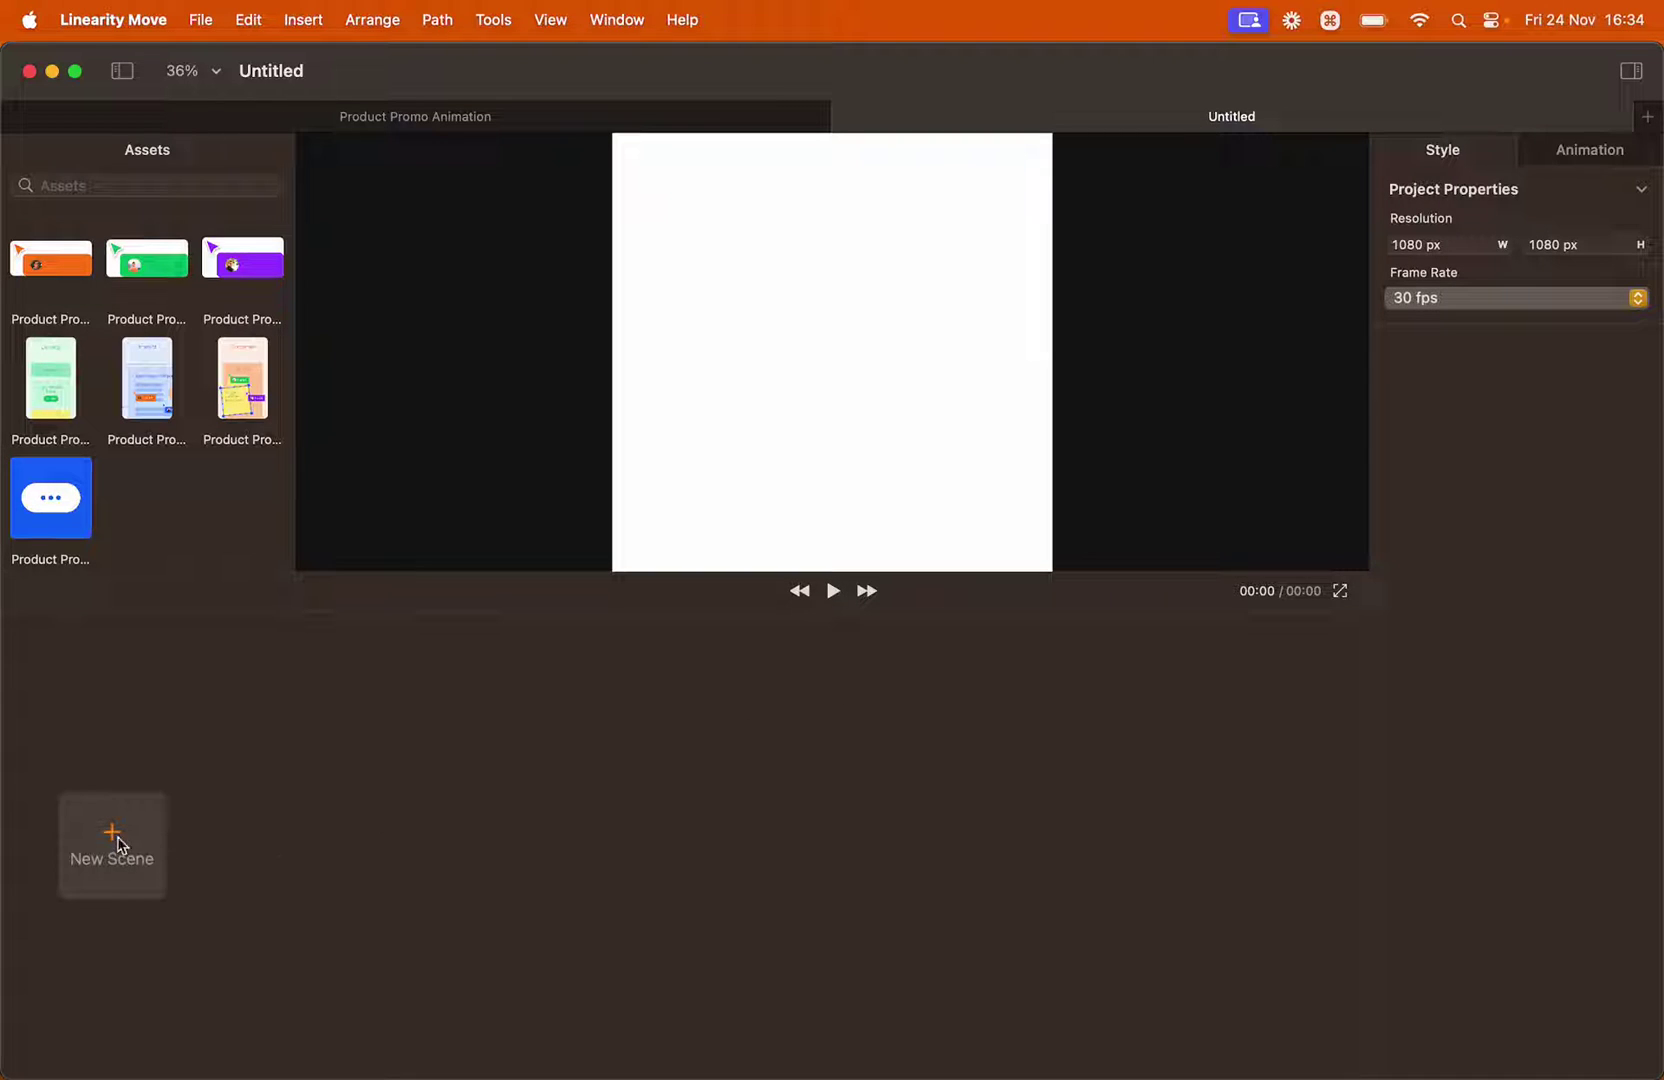
# Import scenes from Product Promo Animation.curve in the 7 Product Promo folder
pyautogui.click(112, 840)
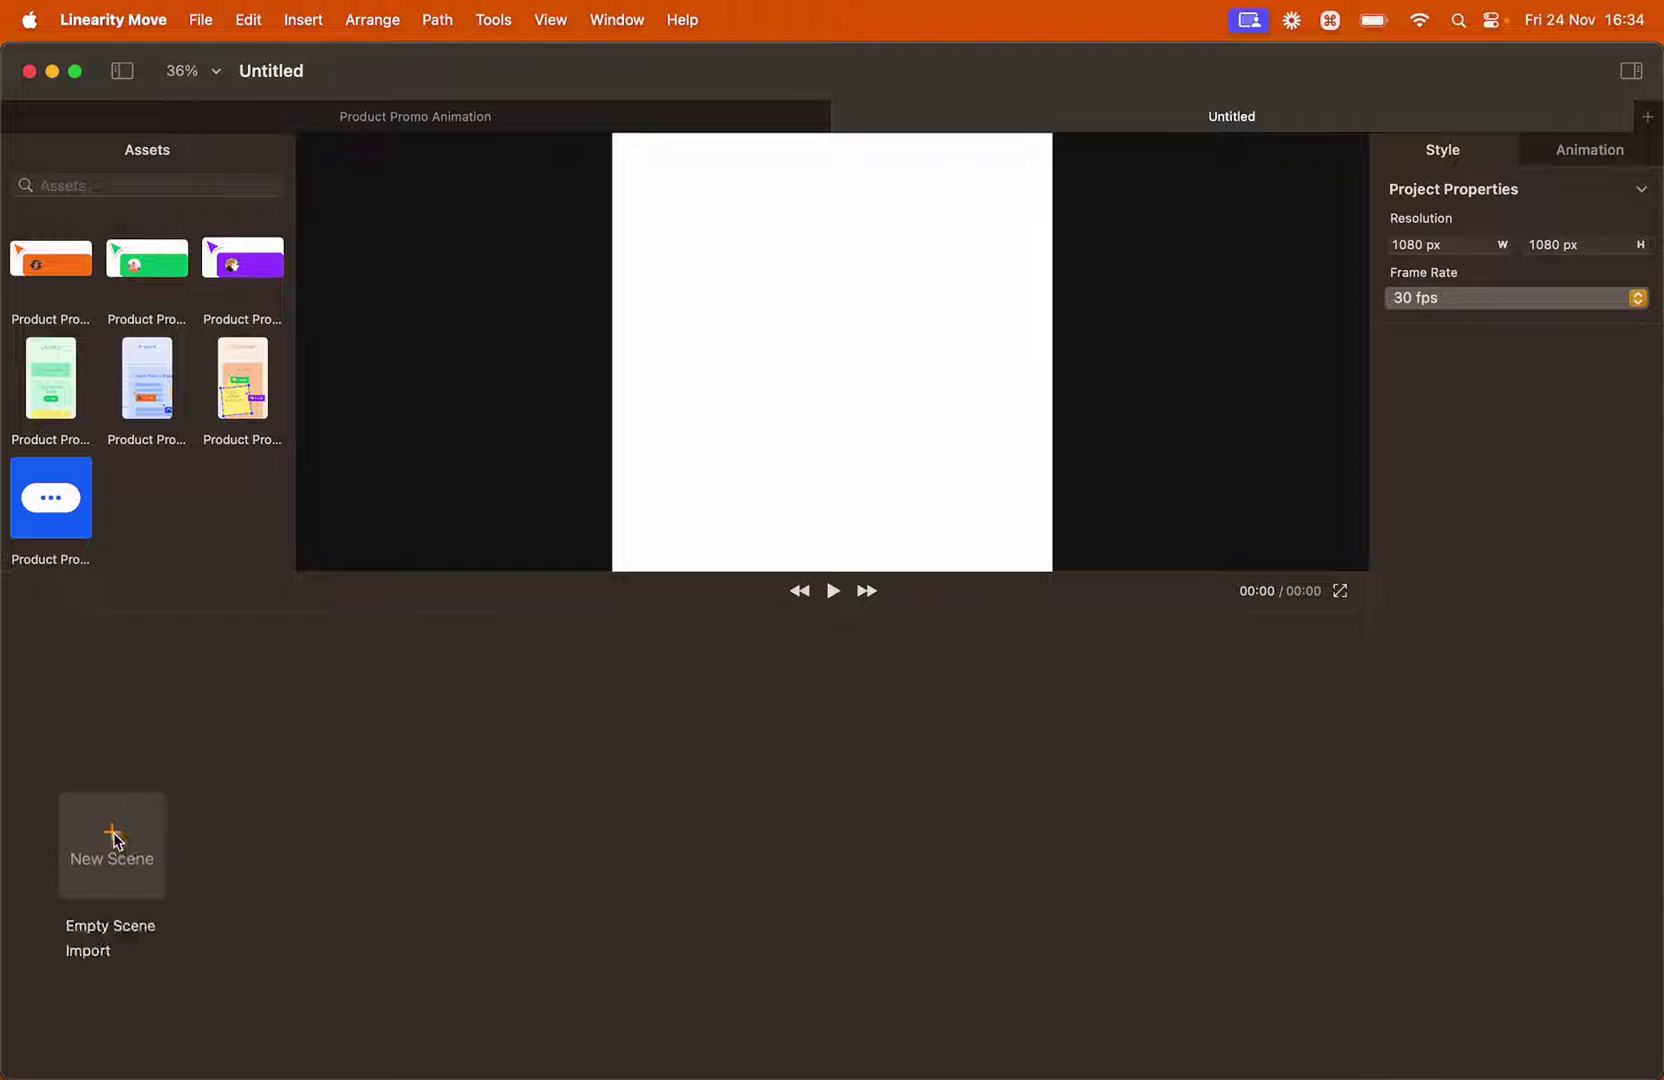
pyautogui.click(118, 952)
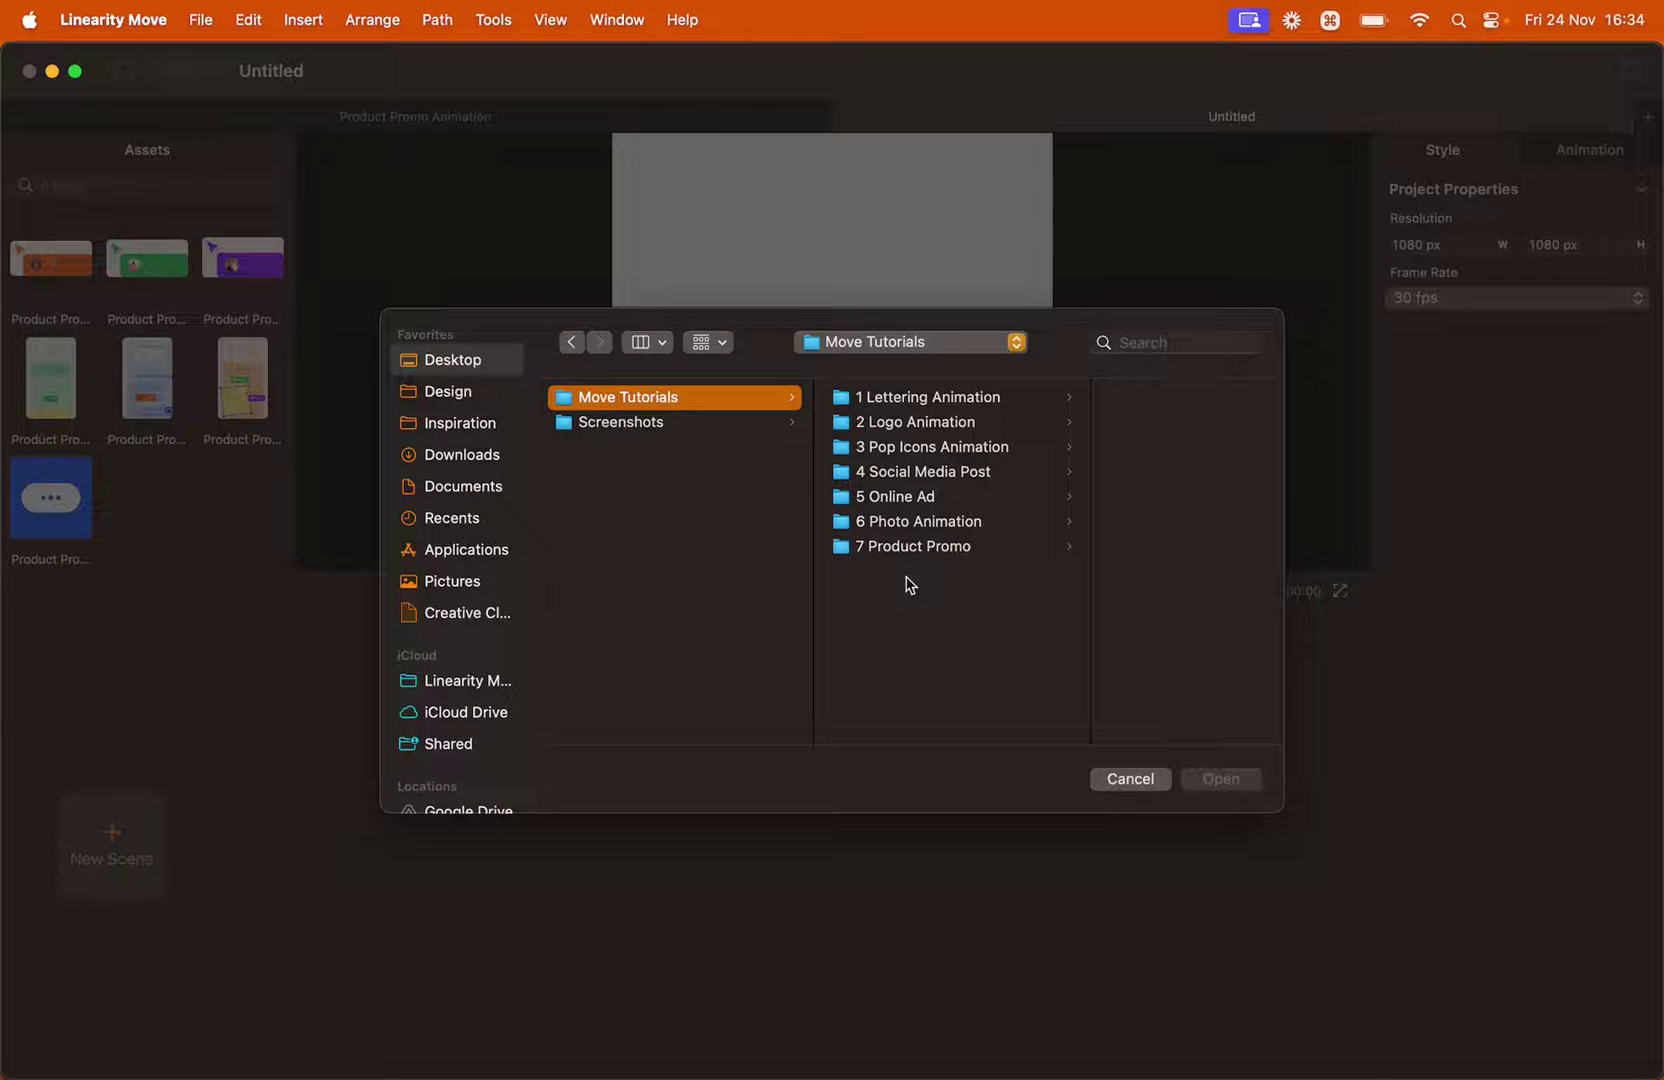
pyautogui.click(920, 547)
pyautogui.click(1095, 396)
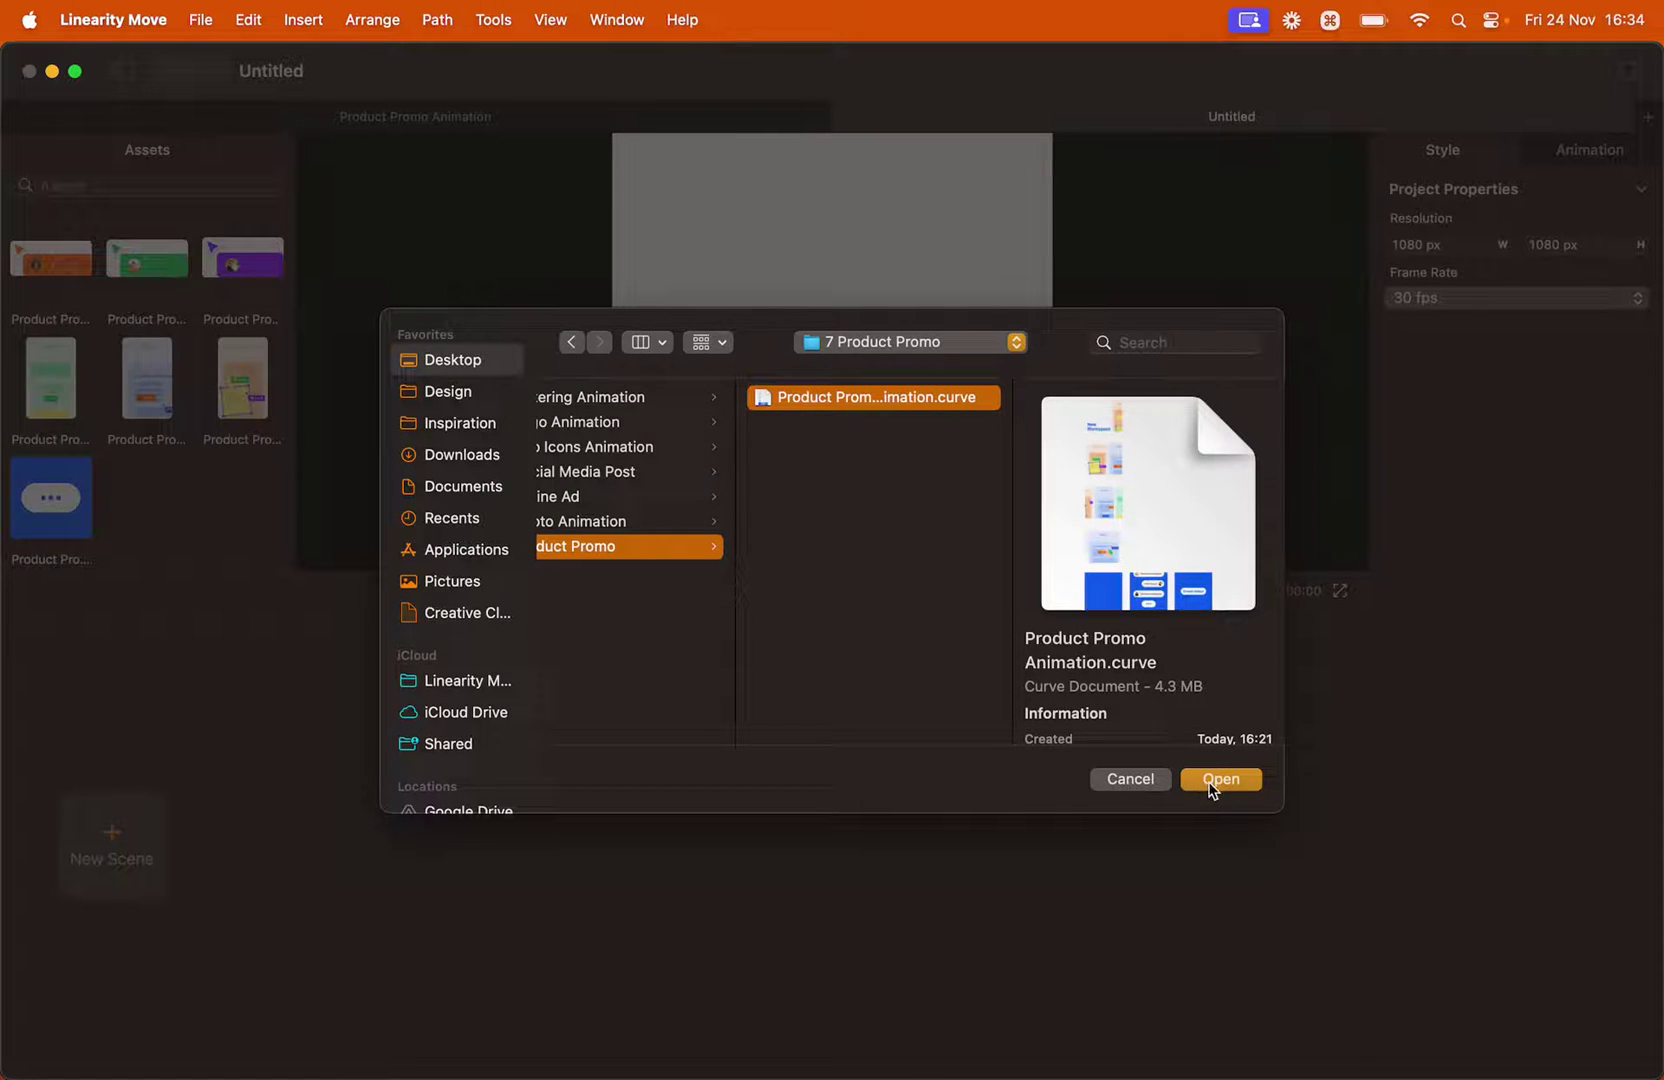
pyautogui.click(1212, 783)
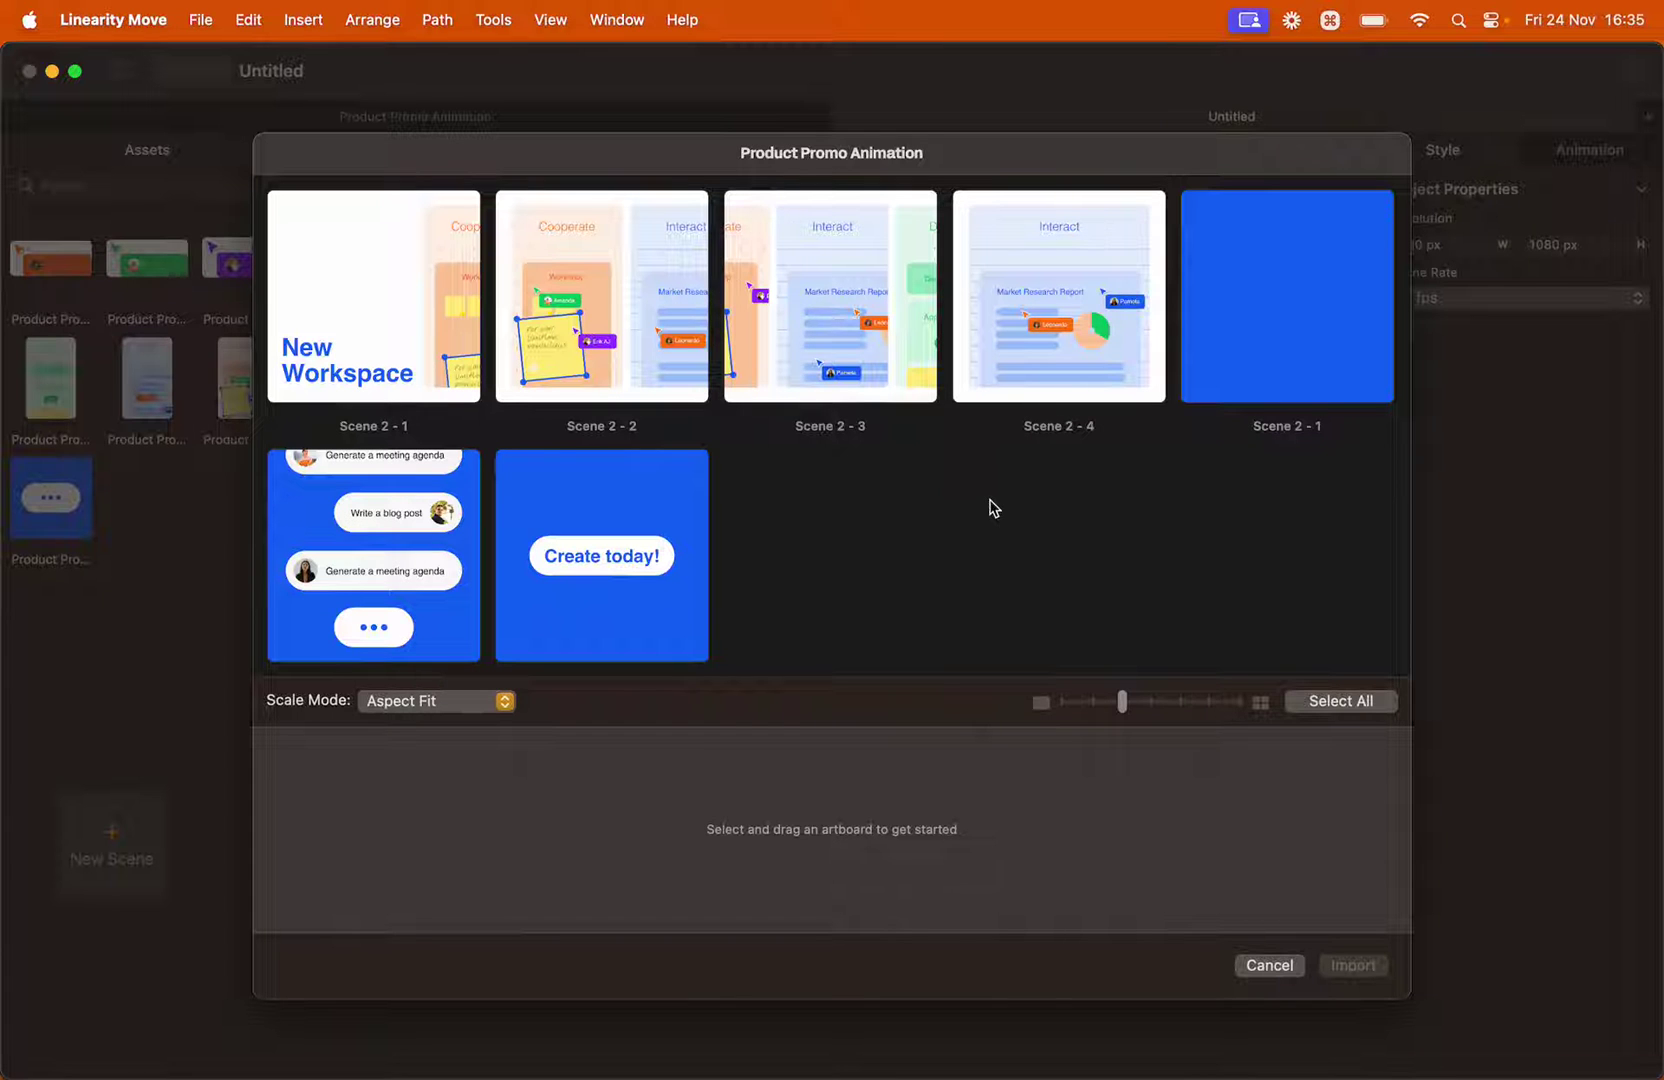
# Place the New Workspace, Scene 2 - 2, 2 - 3 and 2 - 4 artboards into Scene 1
pyautogui.scroll(-1, 918, 490)
pyautogui.scroll(1, 920, 493)
pyautogui.click(447, 350)
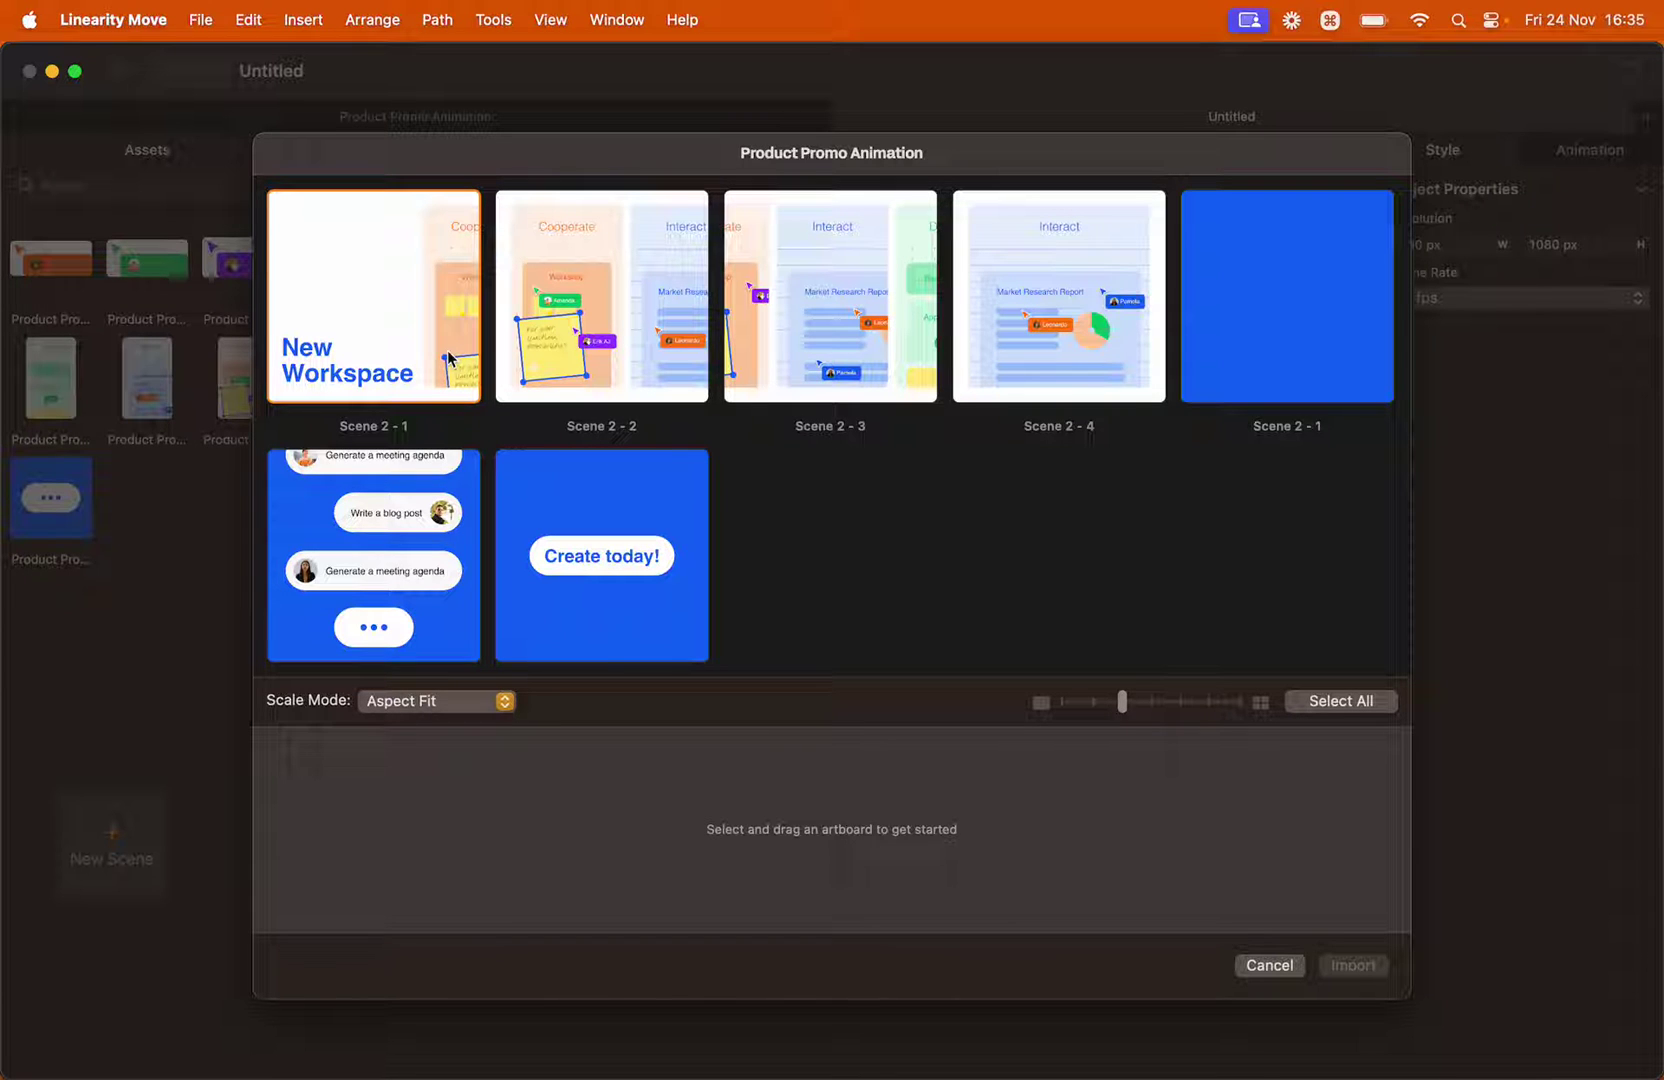
pyautogui.keyDown('shift'); pyautogui.click(623, 342); pyautogui.keyUp('shift')
pyautogui.keyDown('shift'); pyautogui.click(790, 341); pyautogui.keyUp('shift')
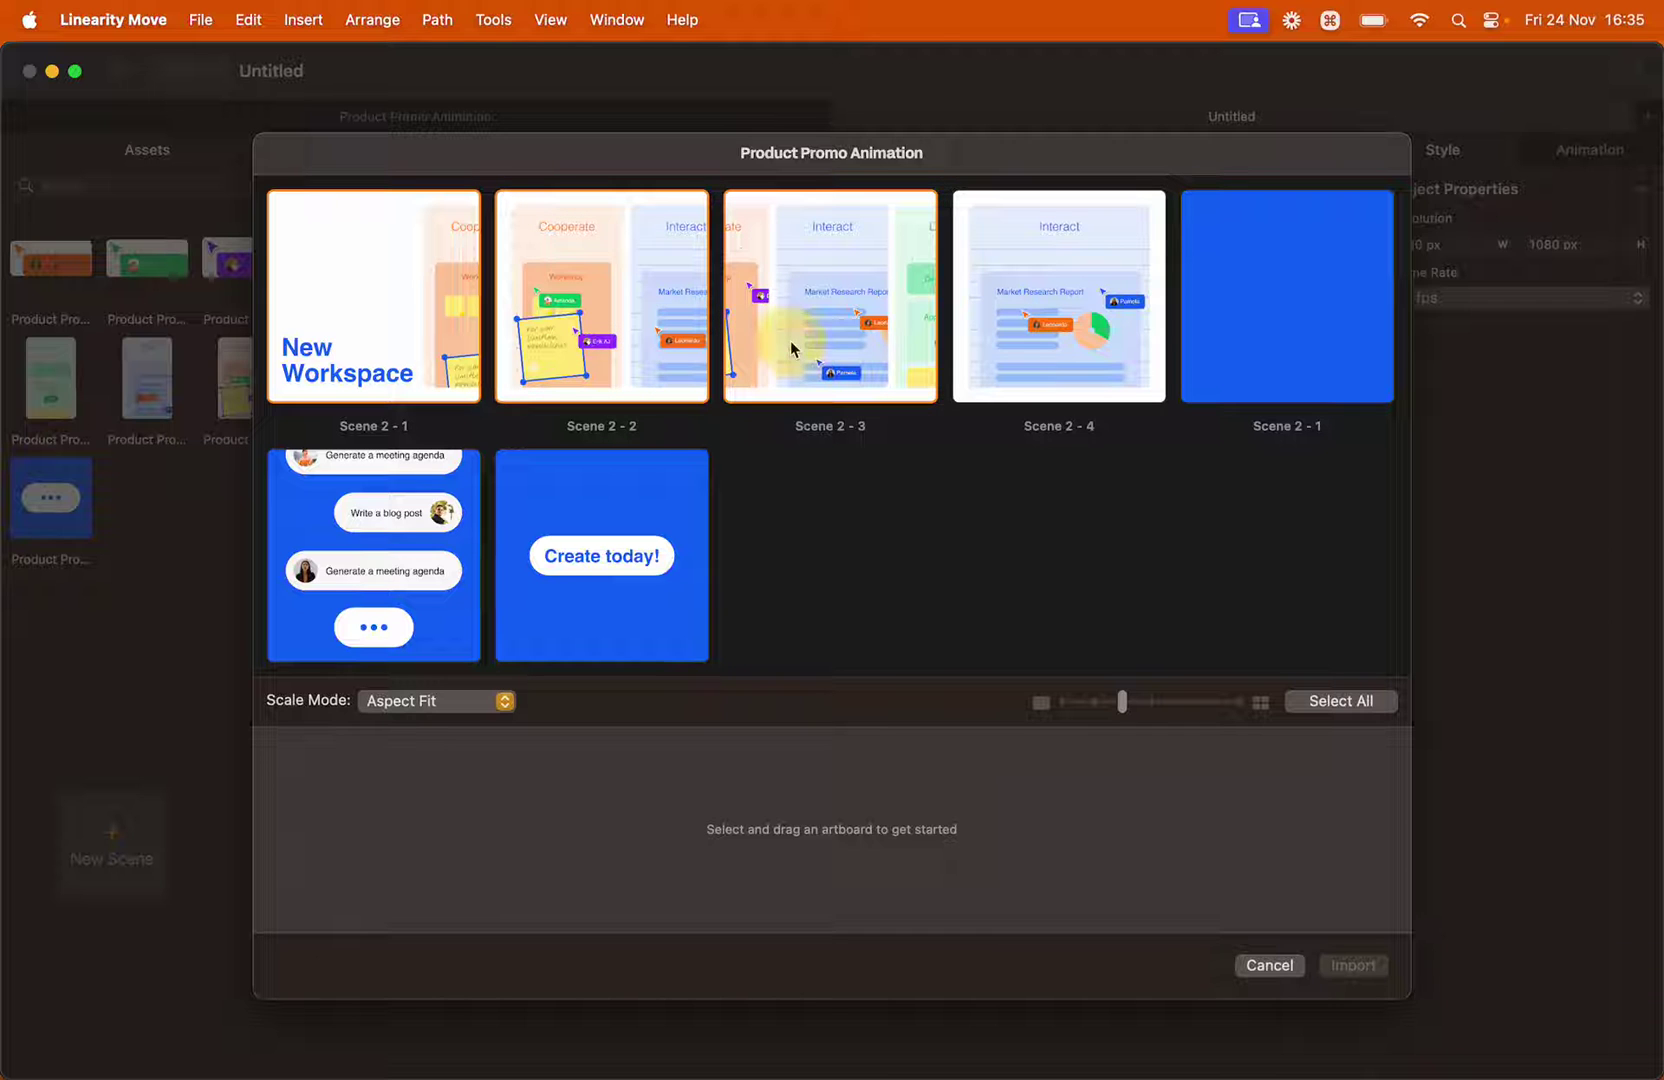
pyautogui.keyDown('shift'); pyautogui.click(1033, 325); pyautogui.keyUp('shift')
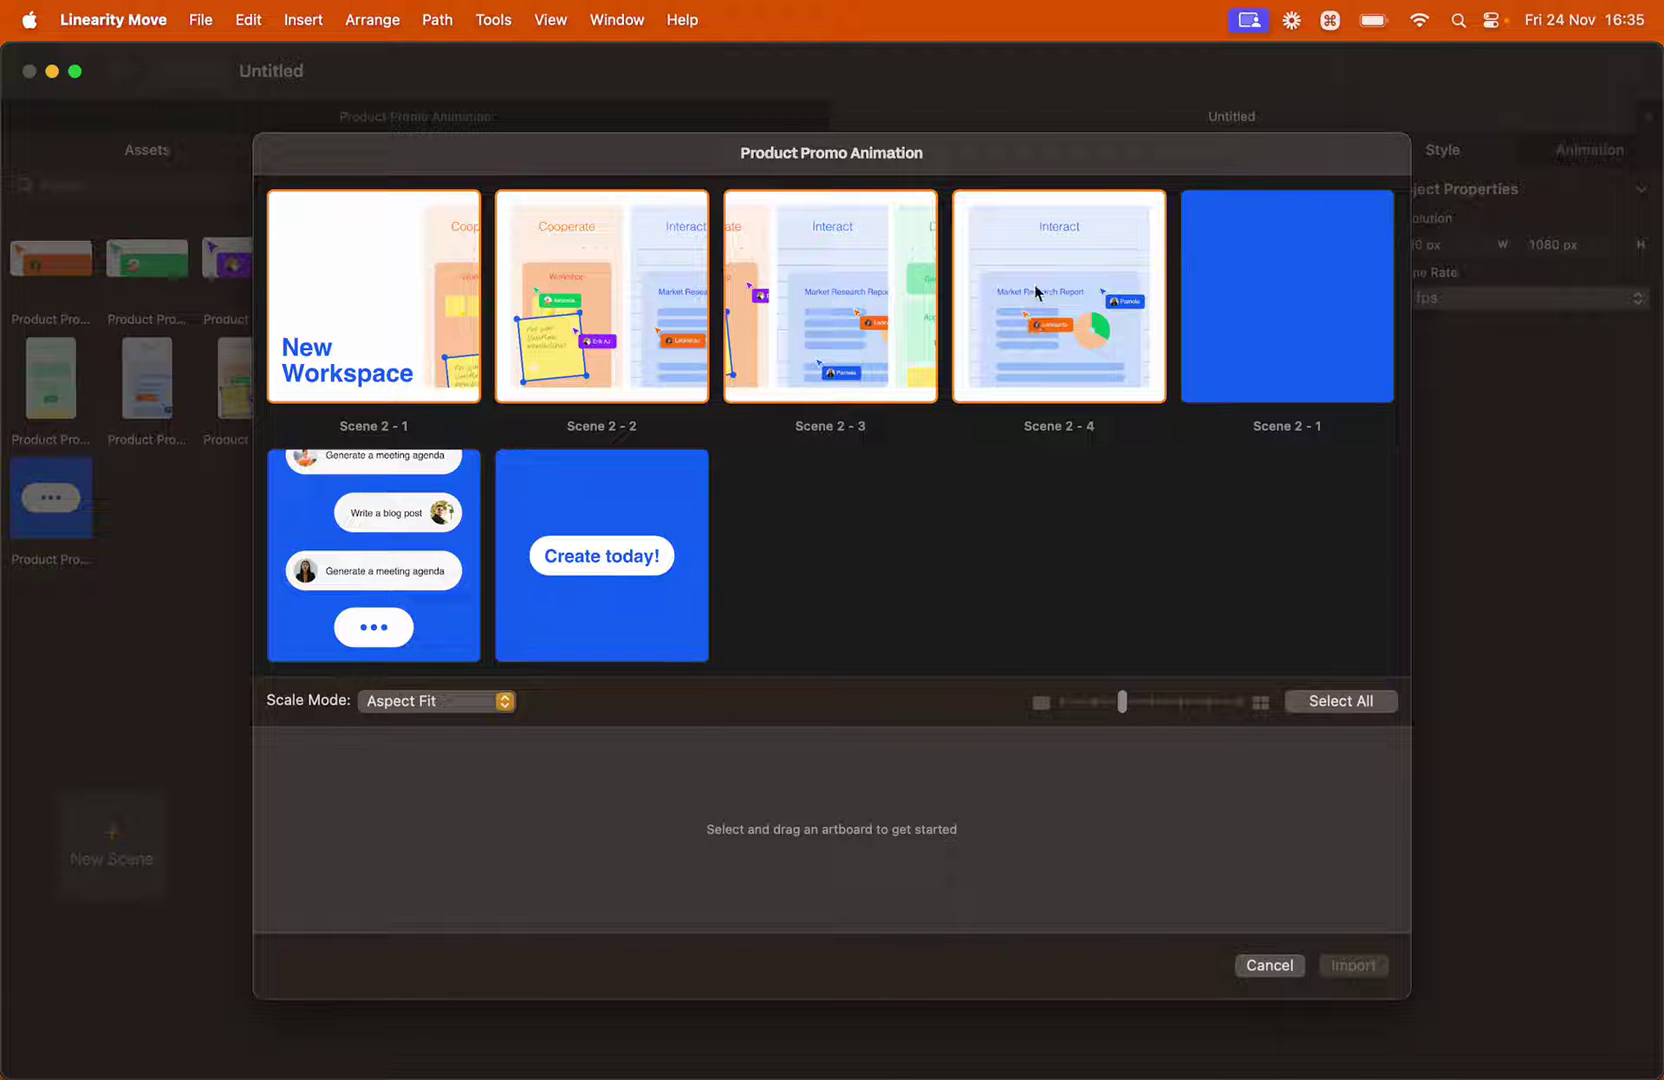
pyautogui.moveTo(1036, 292); pyautogui.dragTo(742, 809)
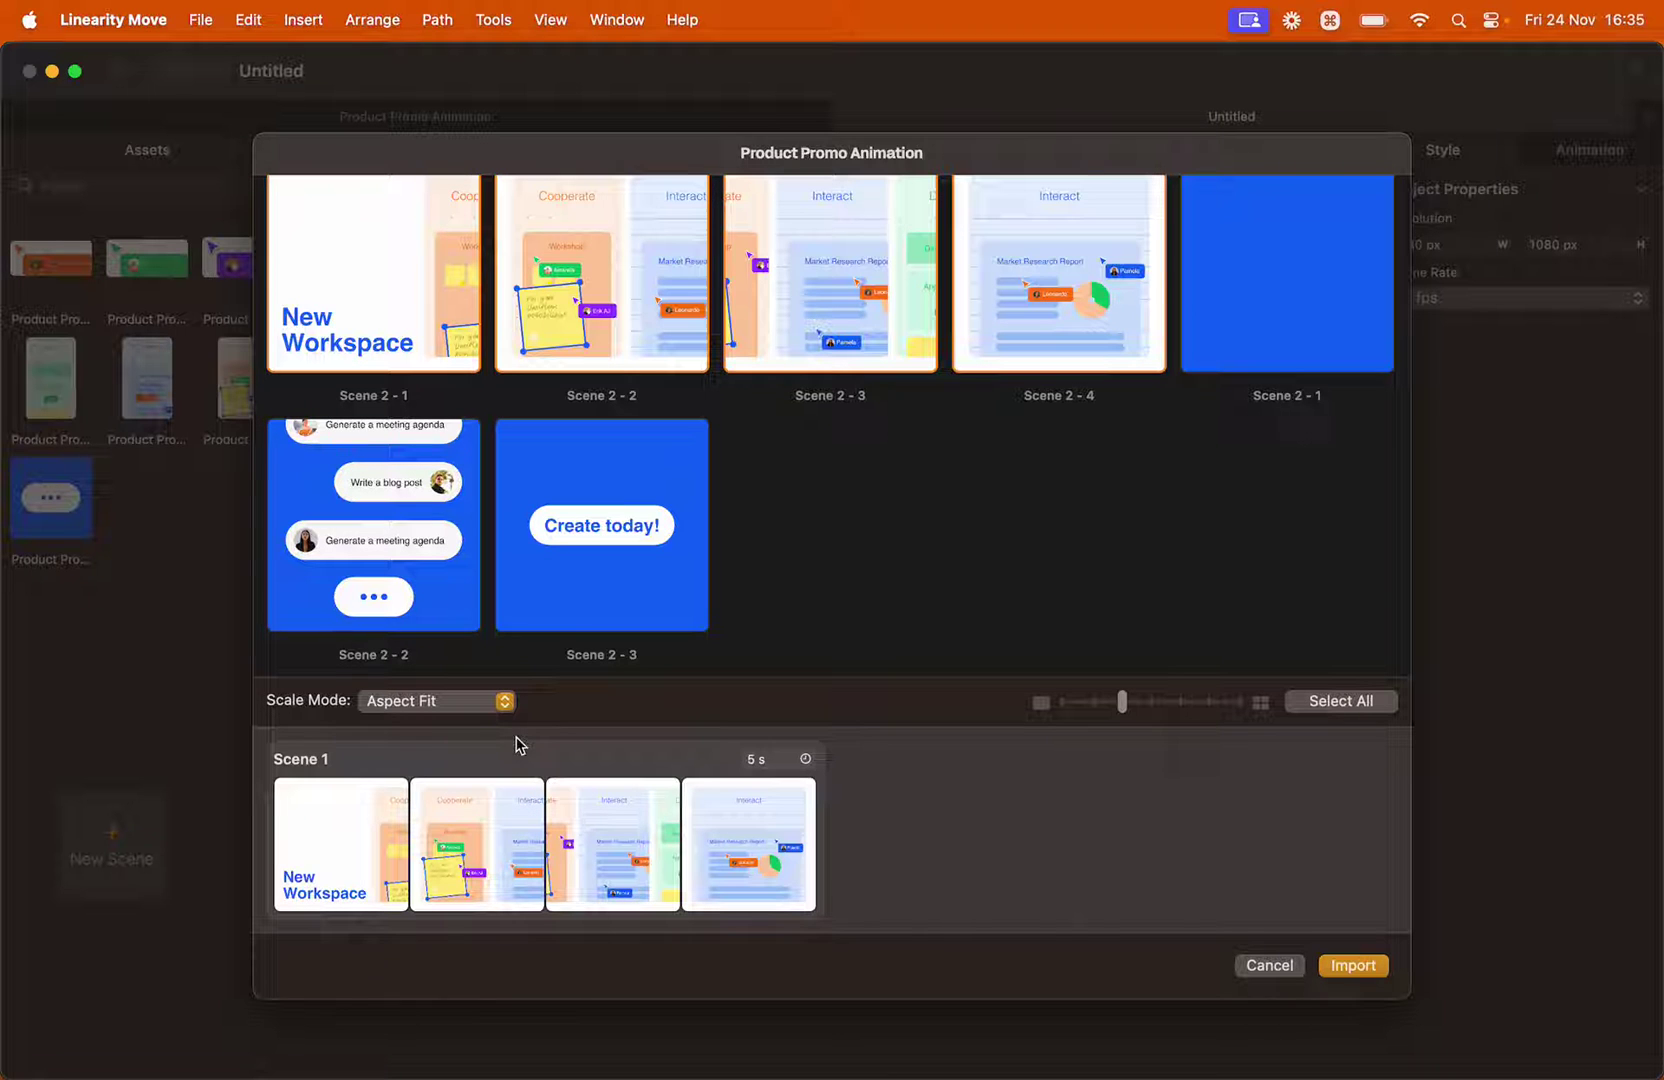
# Group the plain blue, chat-prompts and Create today! artboards as Scene 2
pyautogui.click(1316, 314)
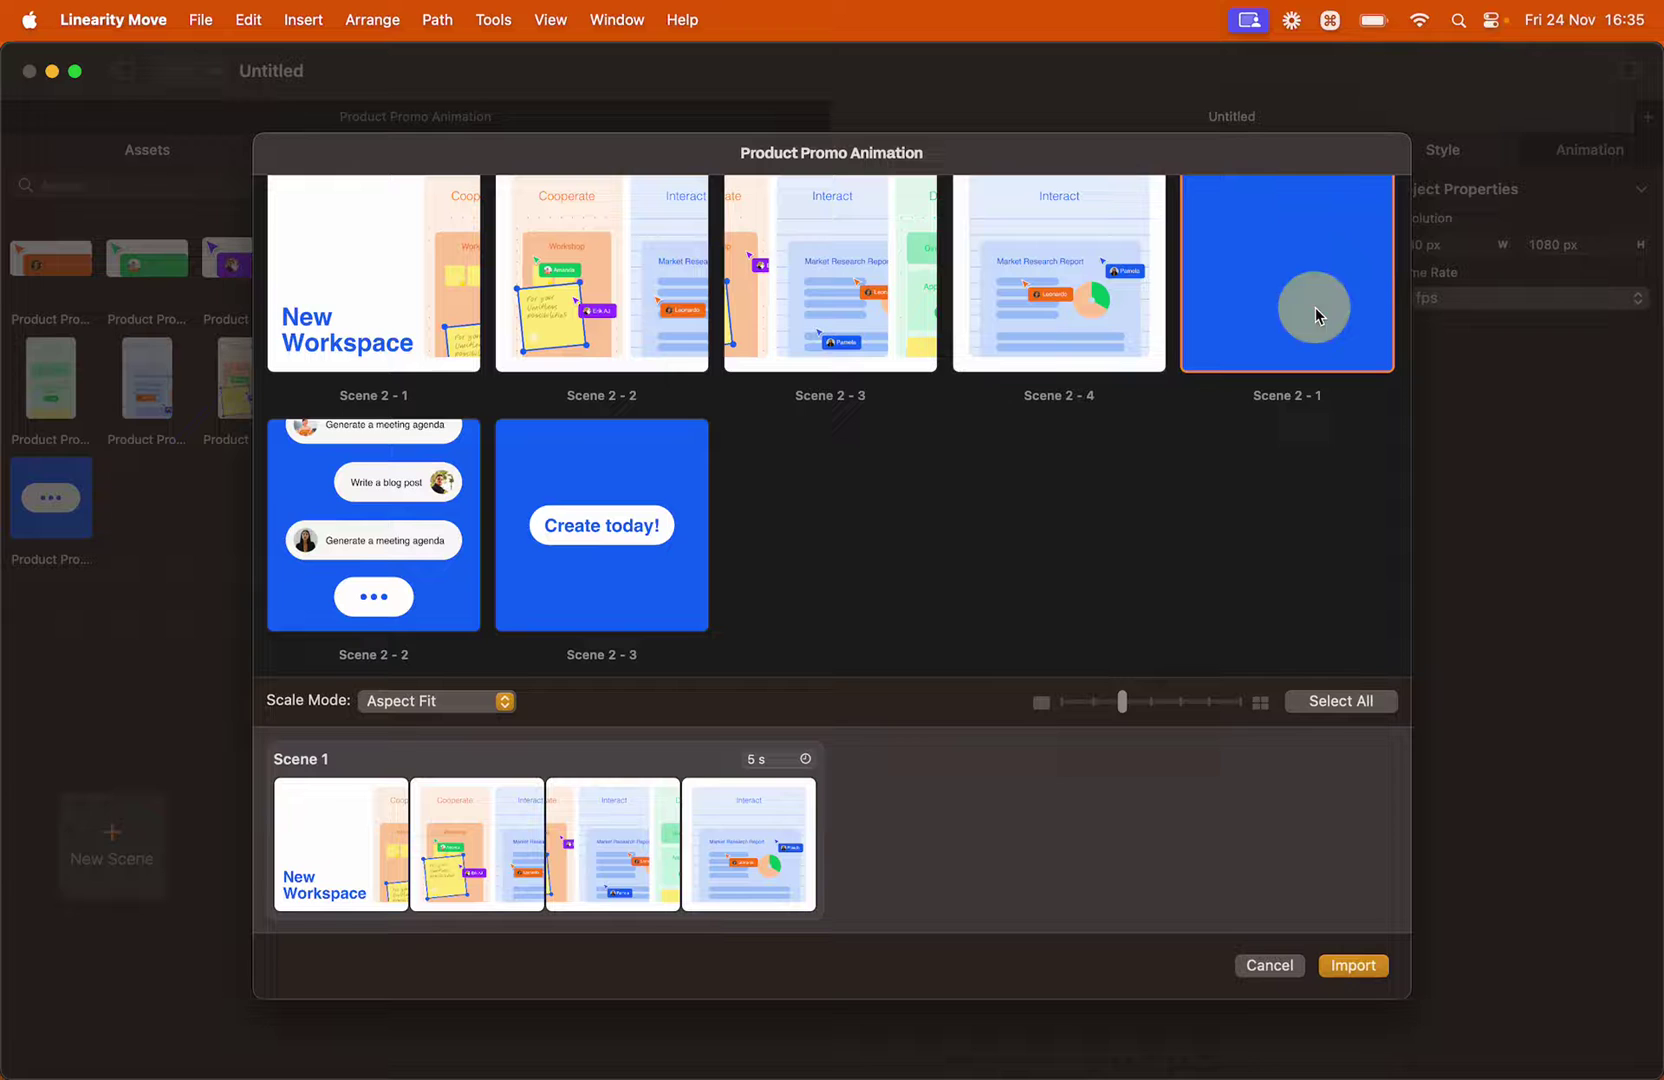
pyautogui.keyDown('shift'); pyautogui.click(453, 548); pyautogui.keyUp('shift')
pyautogui.keyDown('shift'); pyautogui.click(588, 548); pyautogui.keyUp('shift')
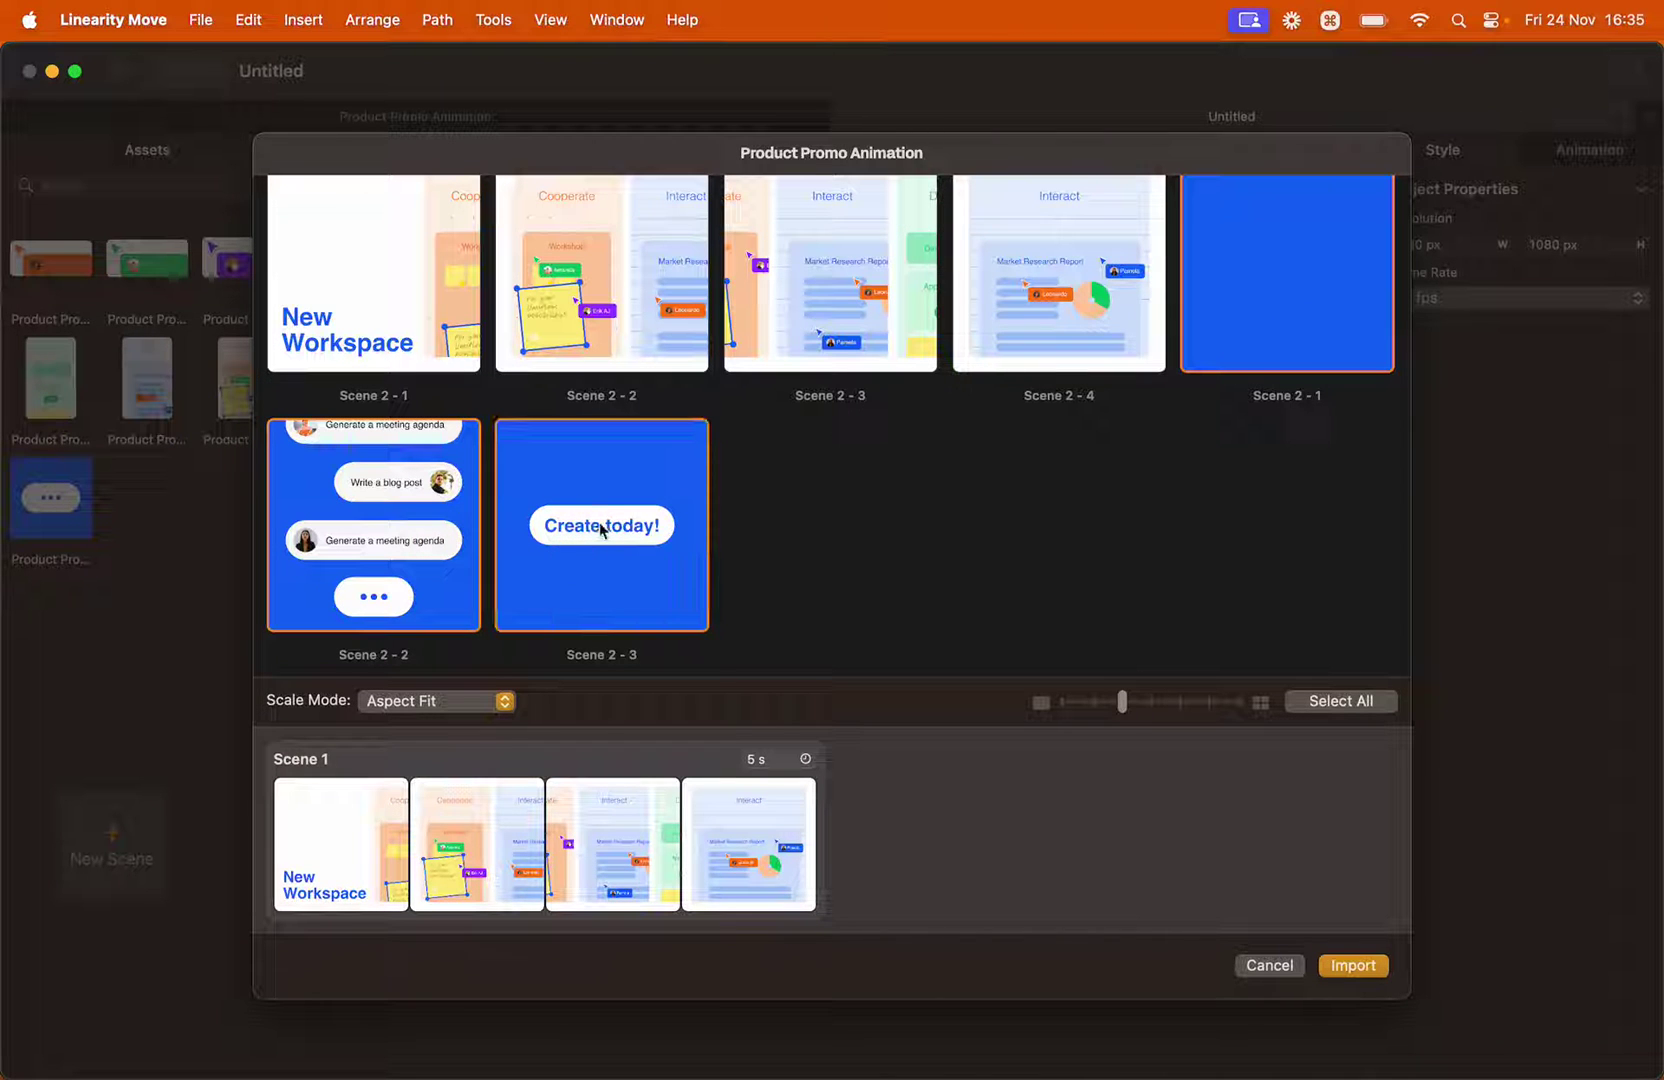
pyautogui.moveTo(600, 519); pyautogui.dragTo(966, 855)
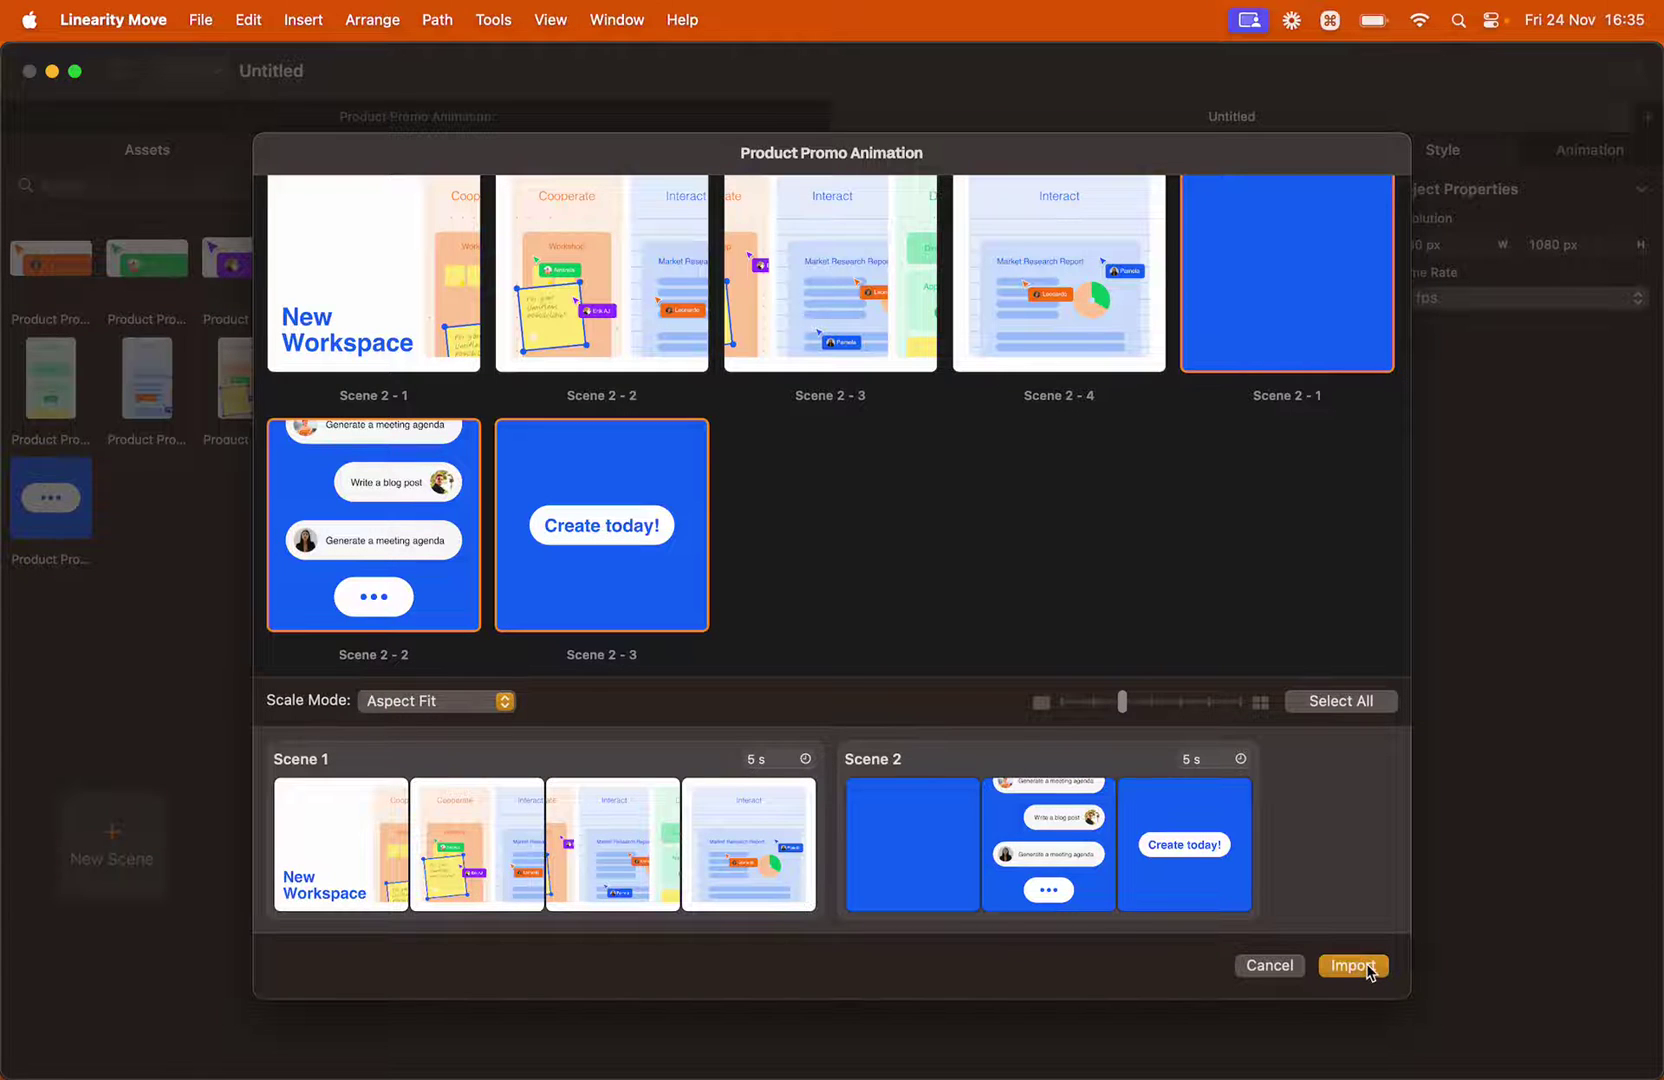
# Import both scenes into the Untitled project and play the 10-second preview
pyautogui.click(1353, 965)
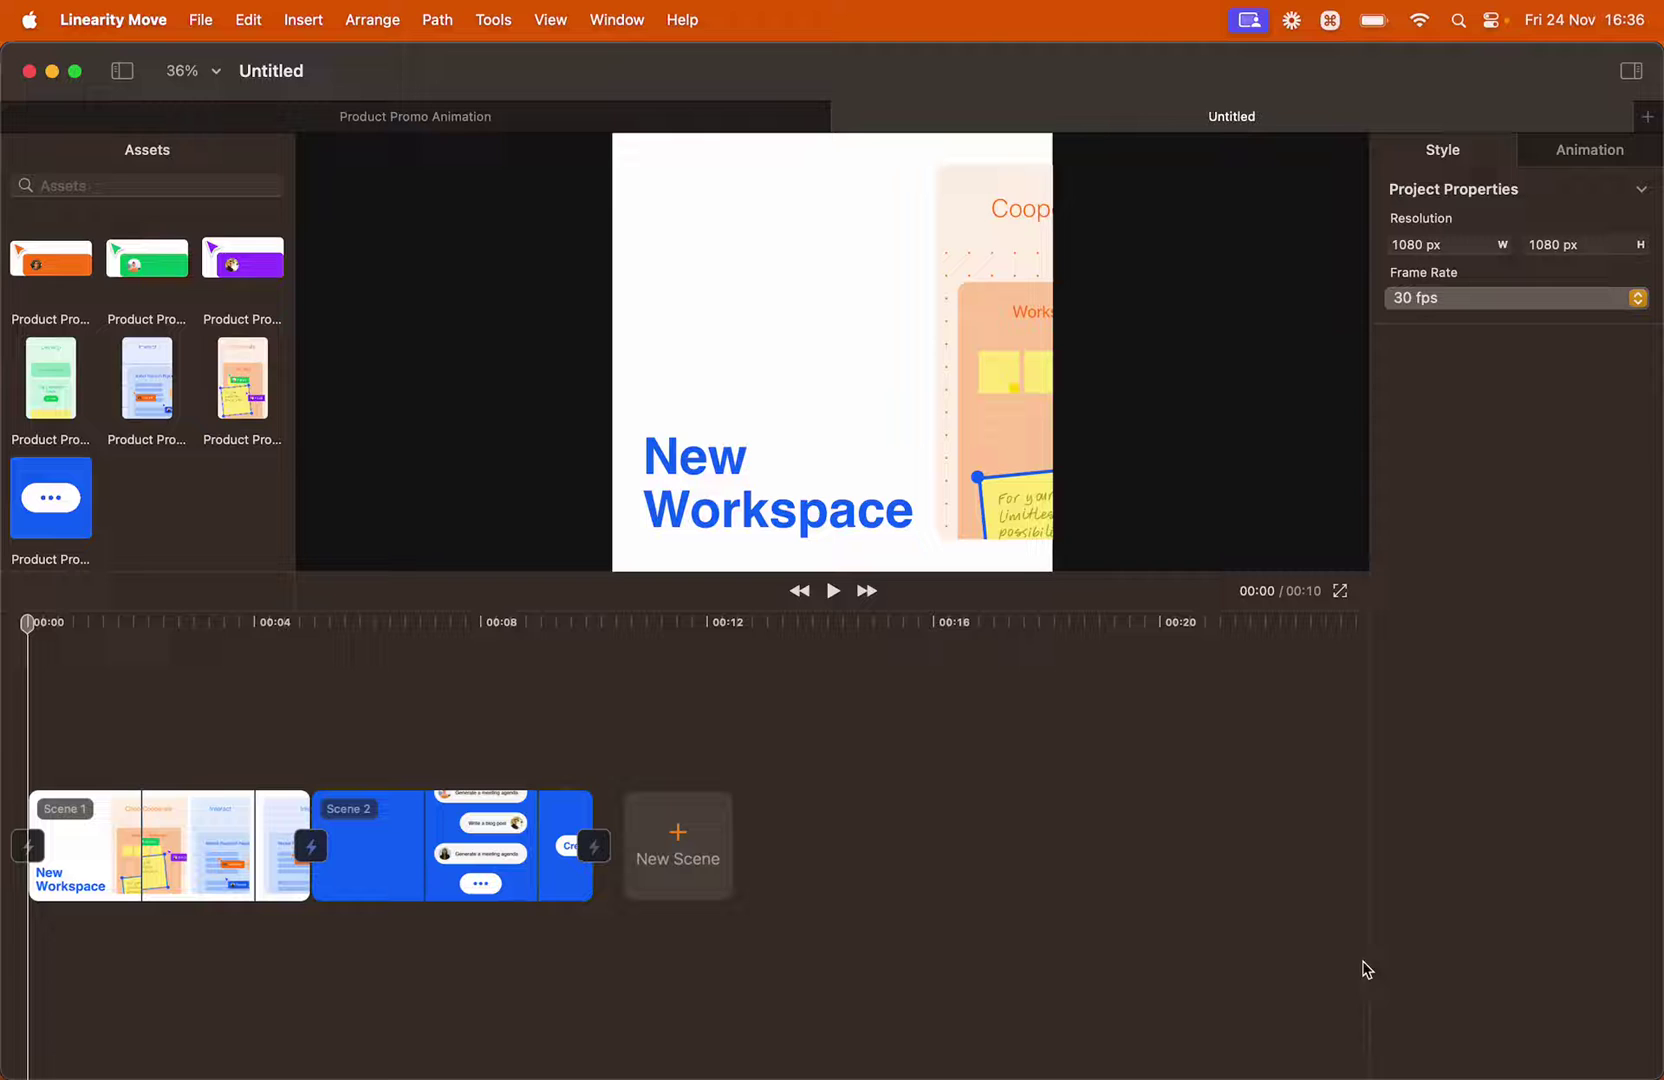
pyautogui.click(834, 591)
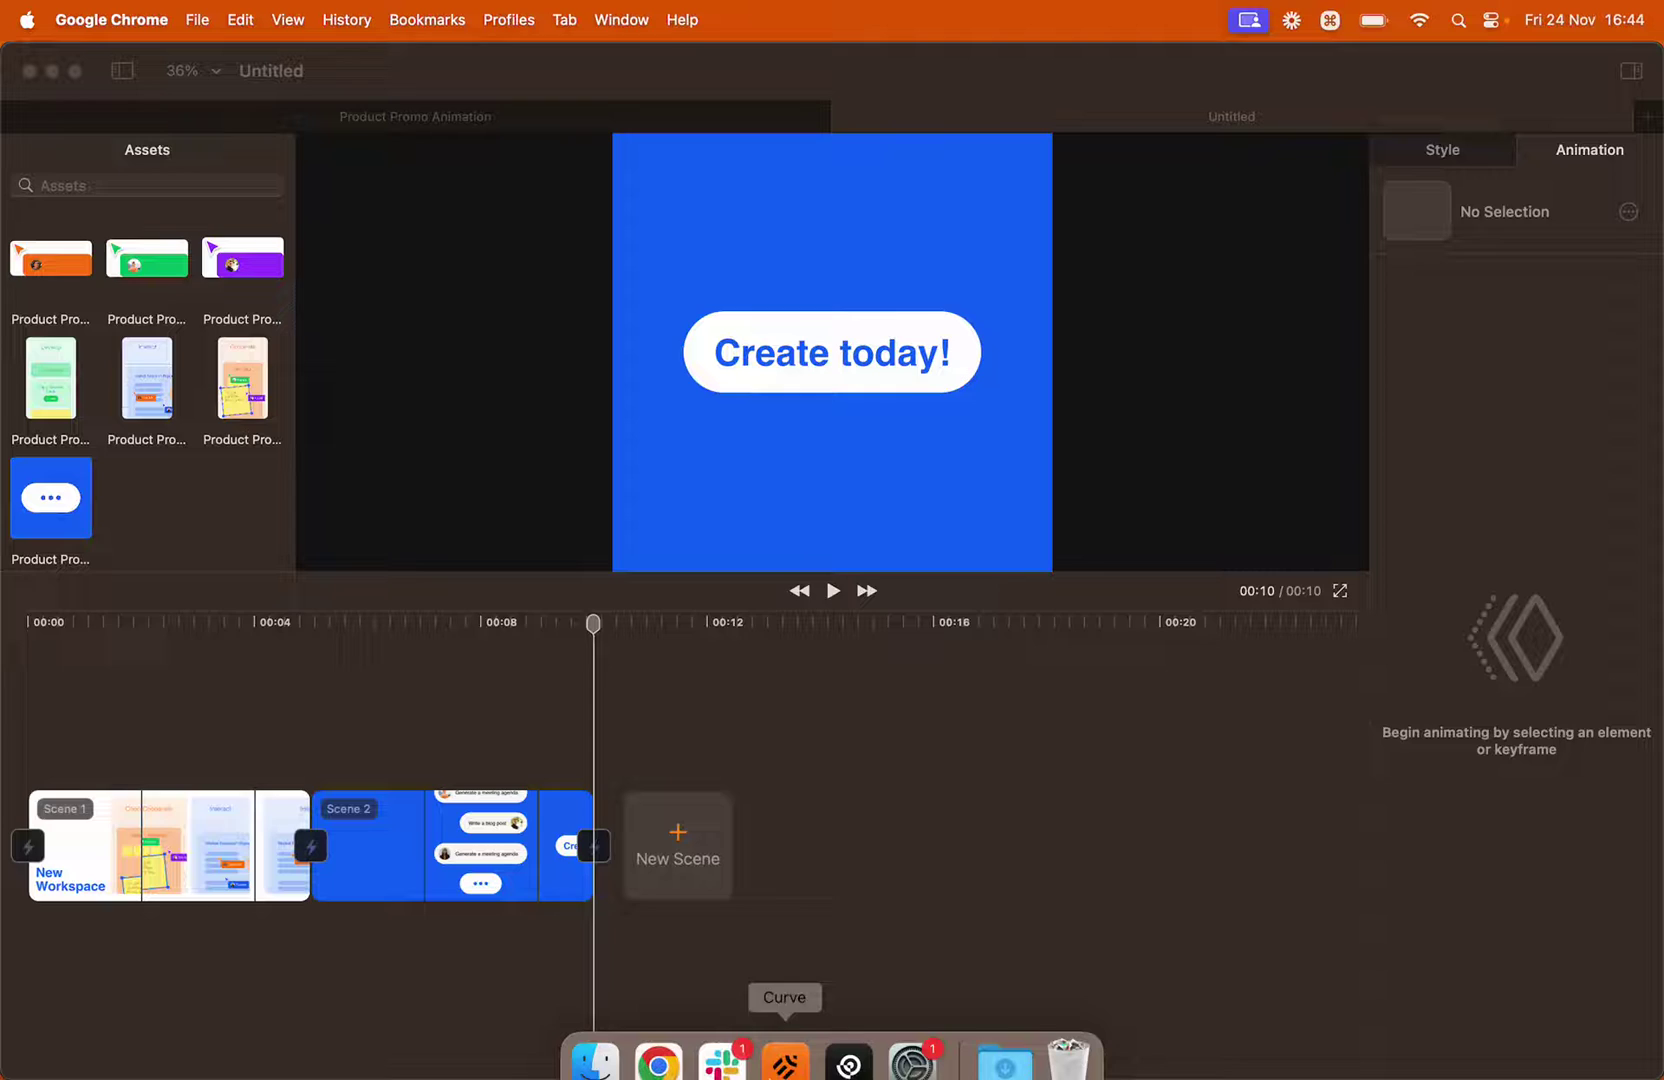
# In Linearity Curve's Product Promo file, check Card 1 in Scene 2 - 1 and Scene 2 - 2
pyautogui.click(786, 1066)
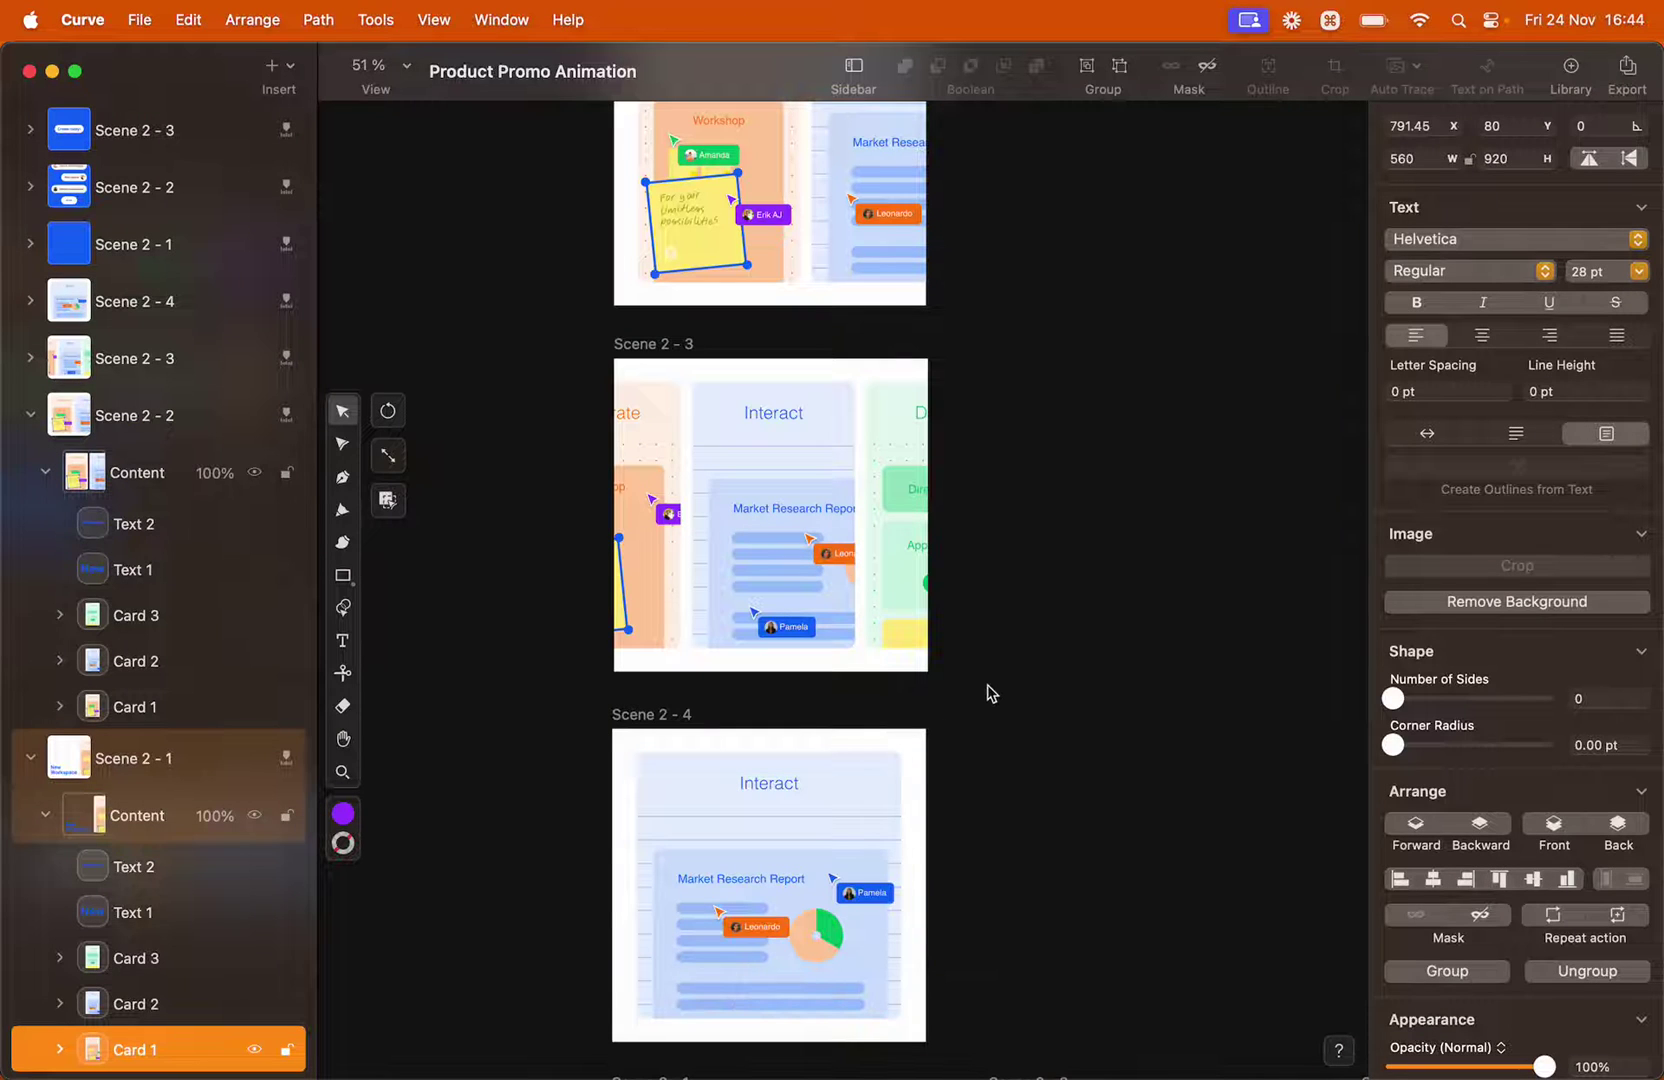
pyautogui.scroll(5, 914, 476)
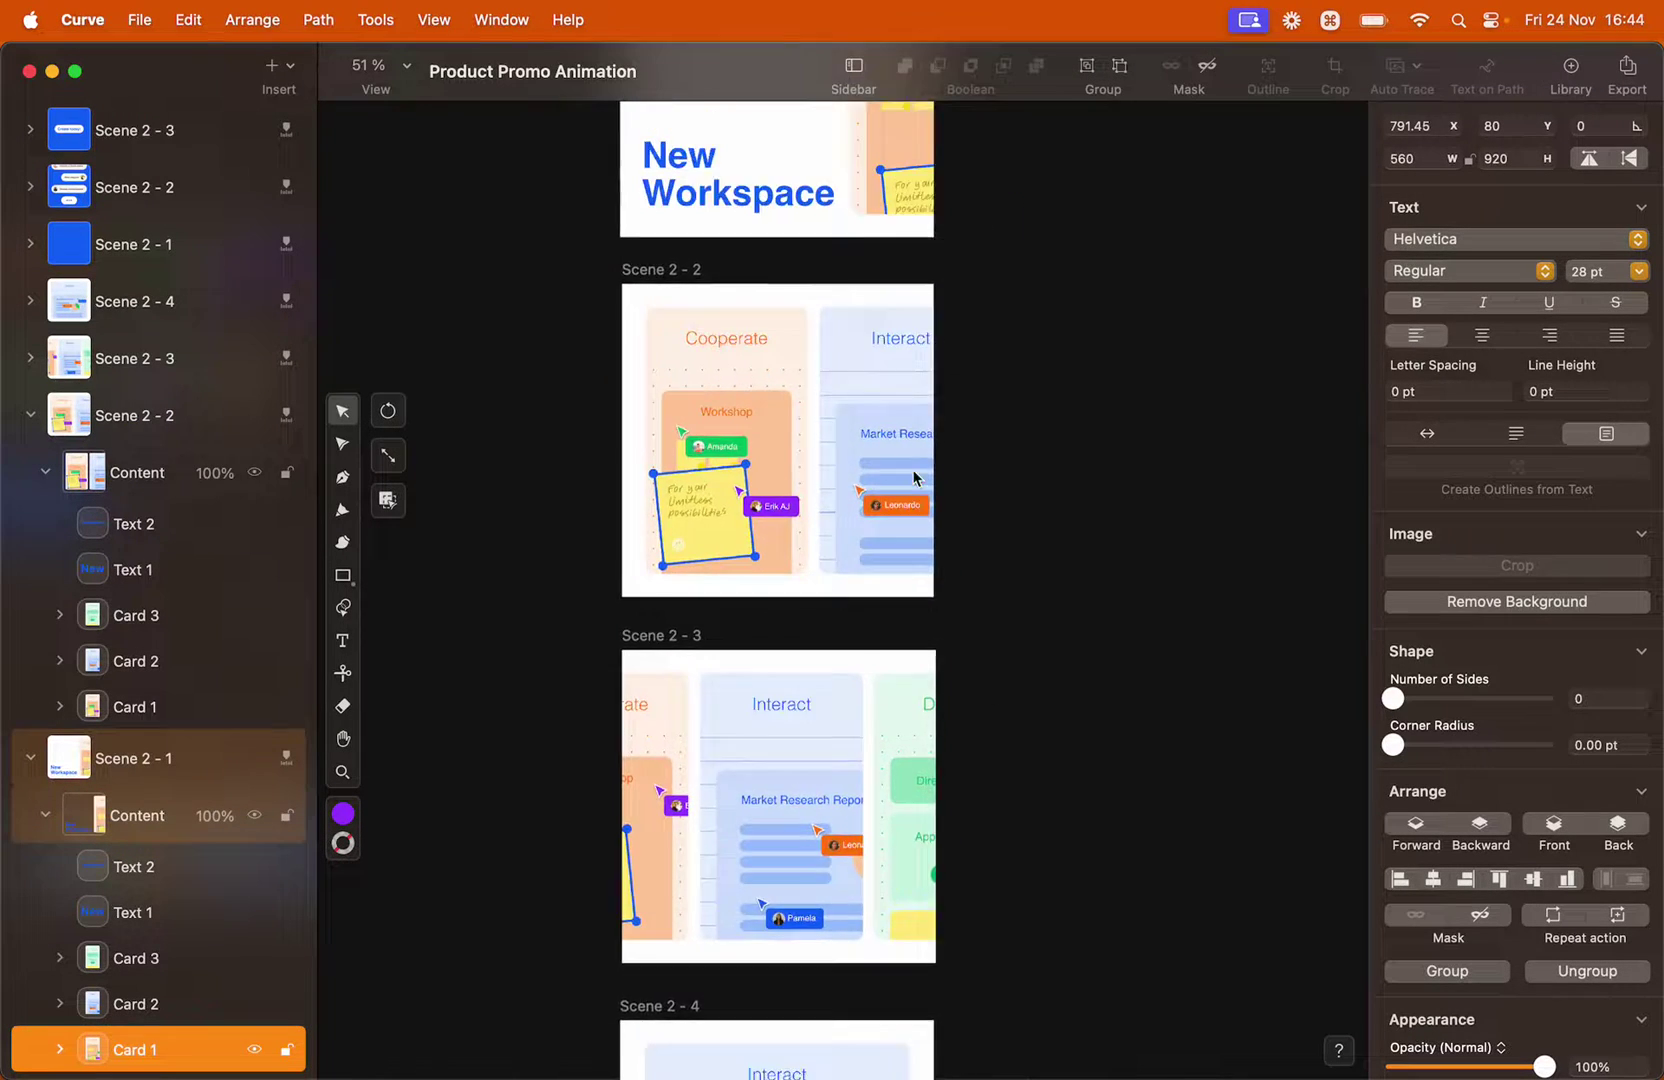
pyautogui.scroll(3, 913, 476)
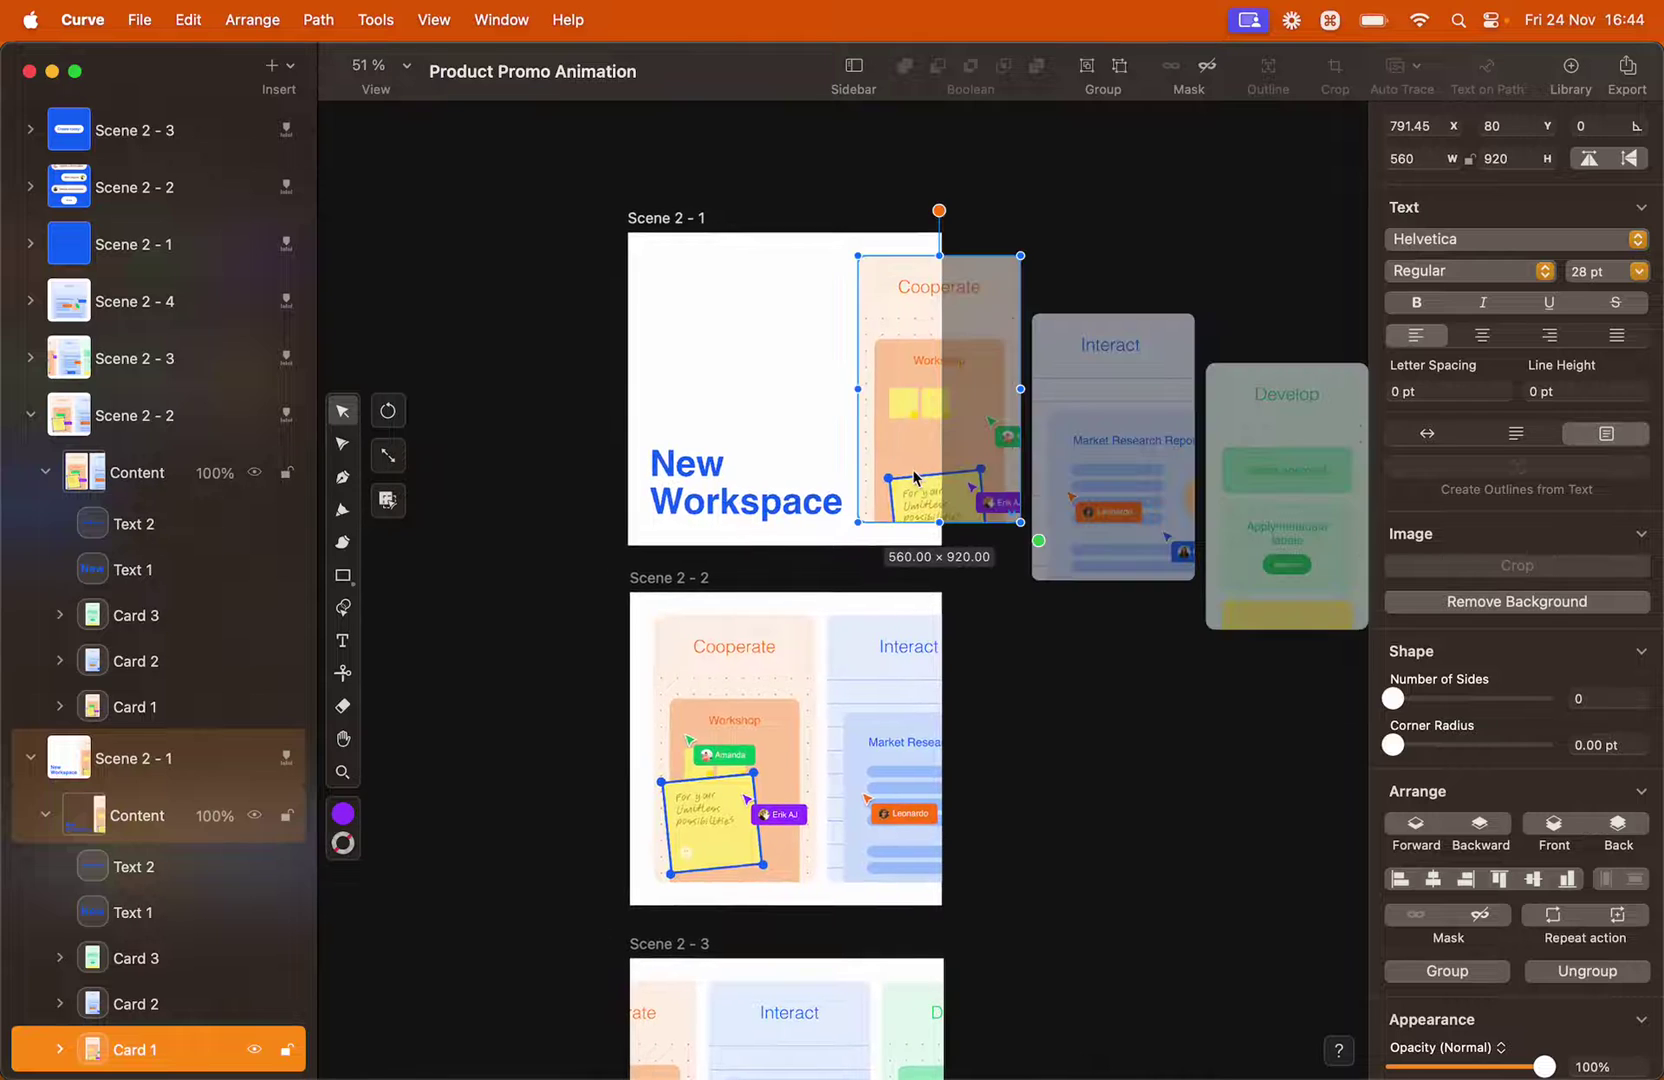
pyautogui.click(684, 219)
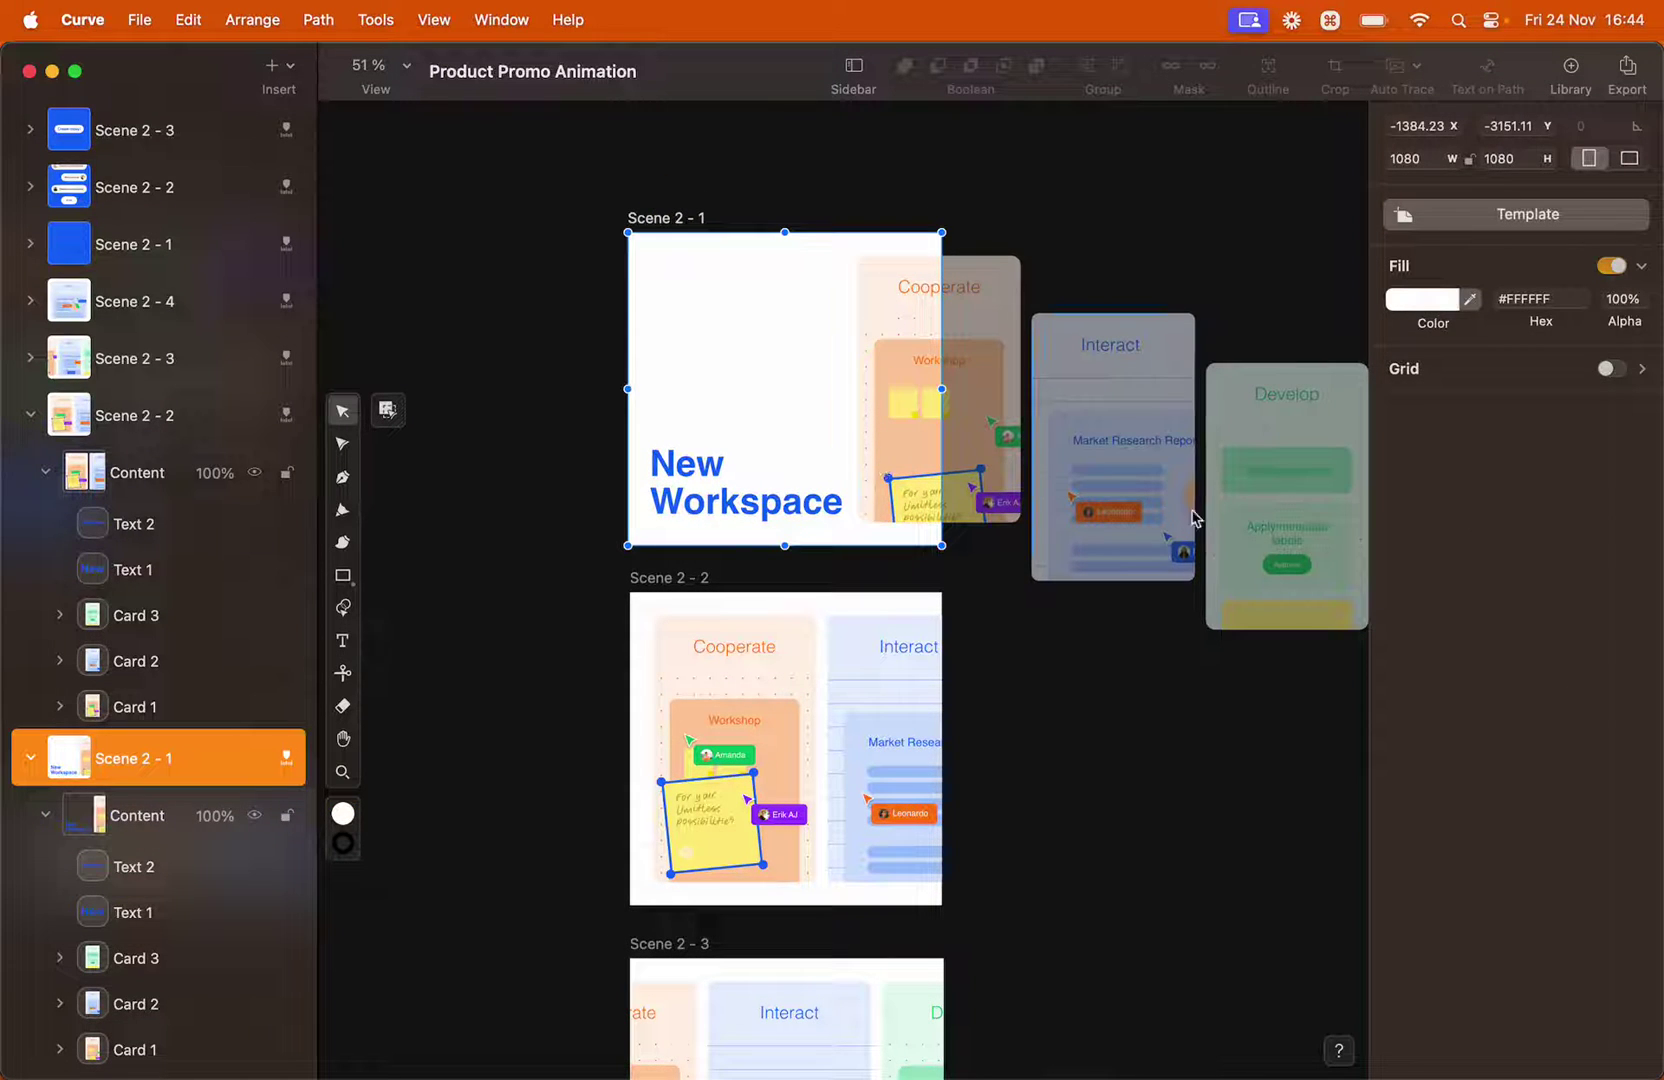
pyautogui.click(140, 1060)
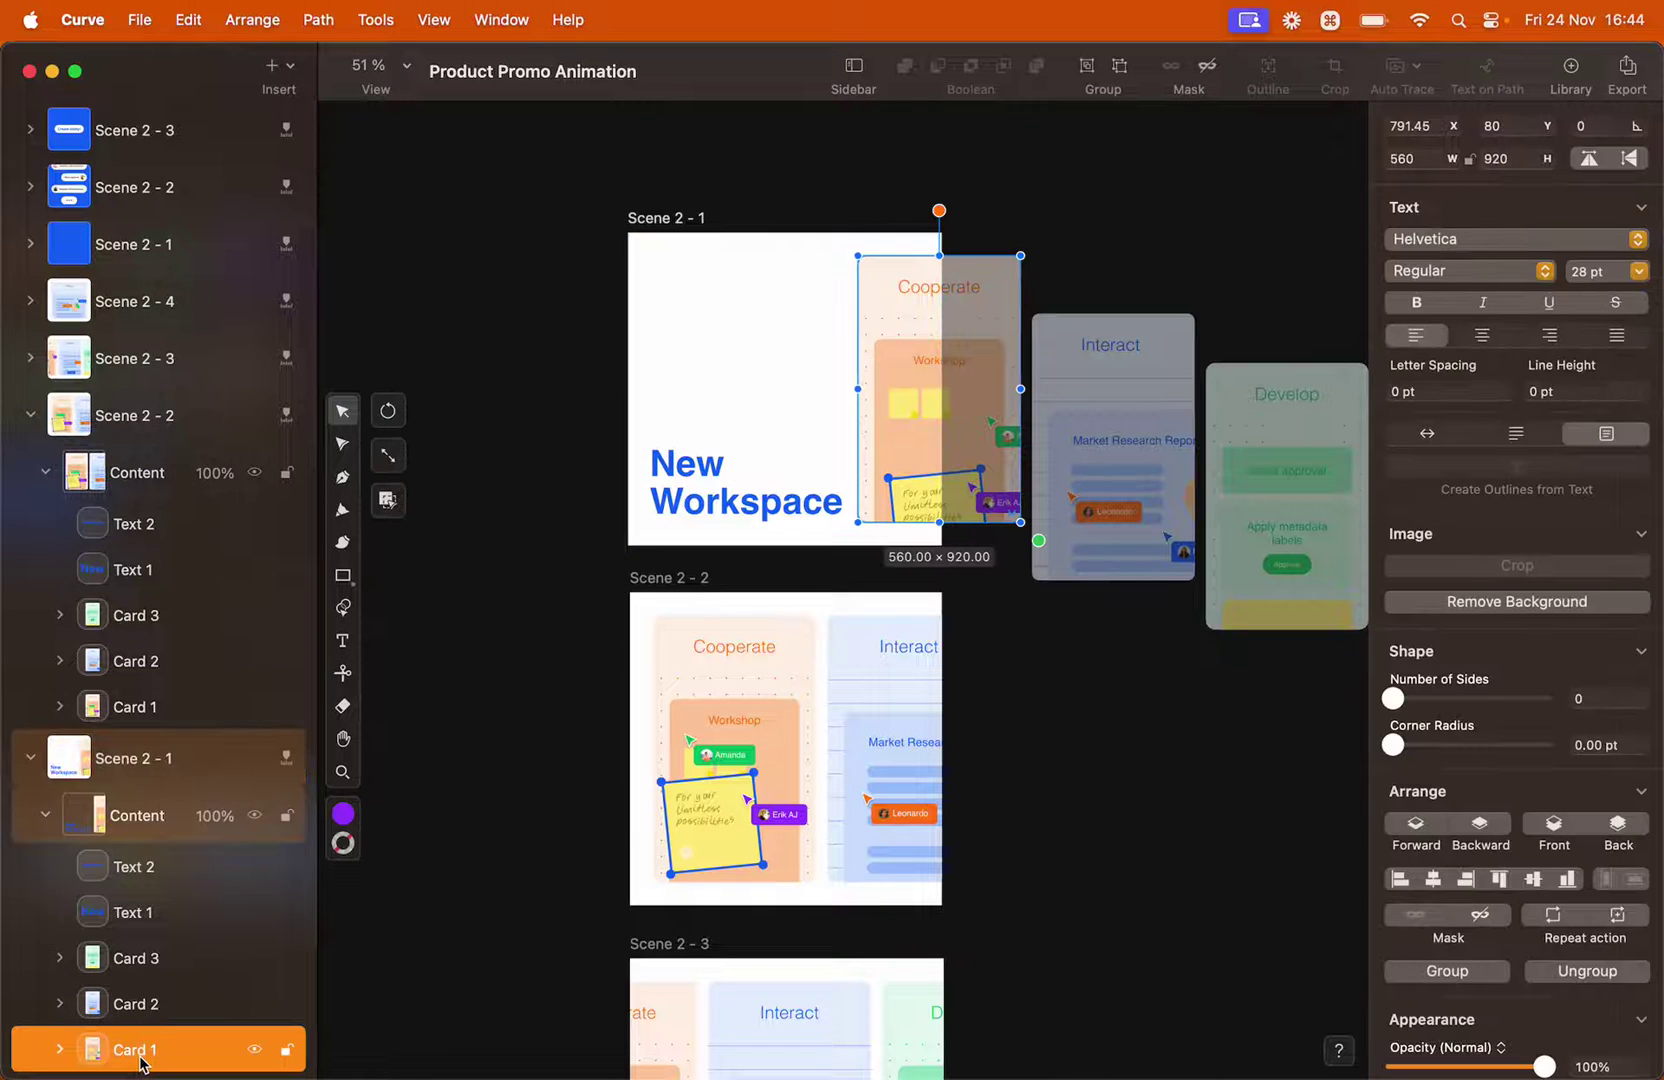
pyautogui.click(140, 707)
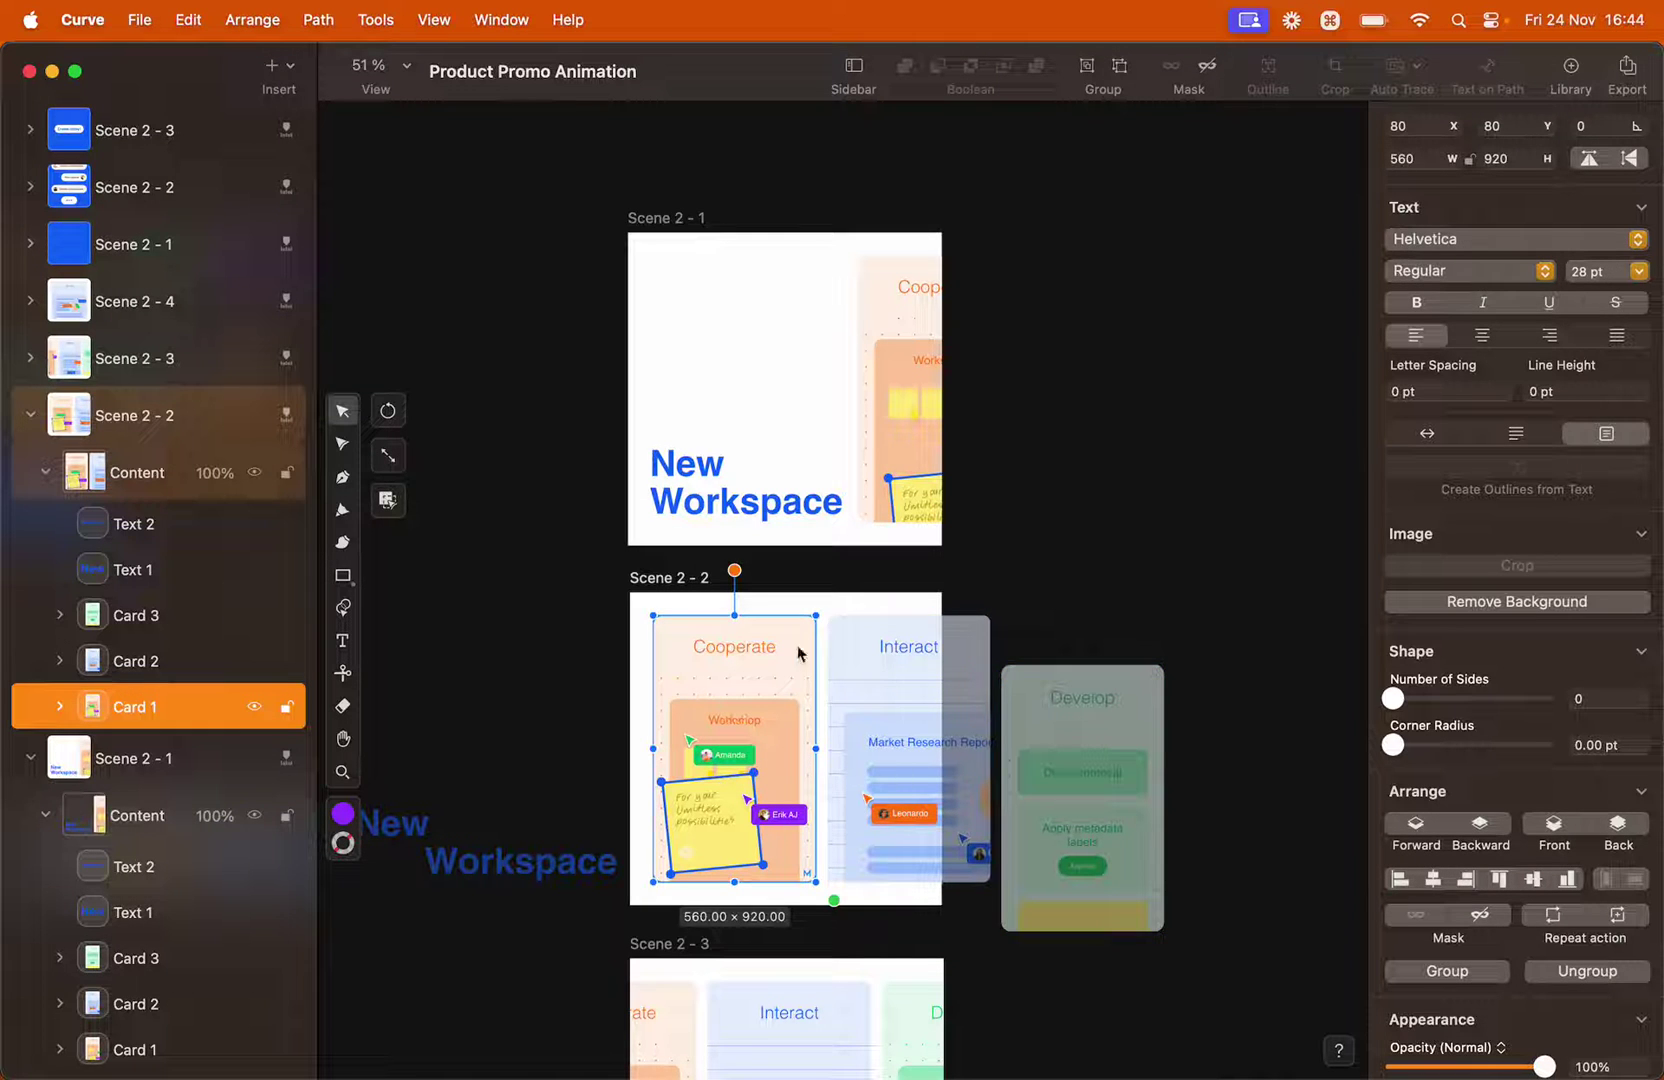
# Expand Scene 2-3 in Layers and select its Develop, Interact and Cooperate cards
pyautogui.scroll(-3, 786, 716)
pyautogui.scroll(-10, 788, 724)
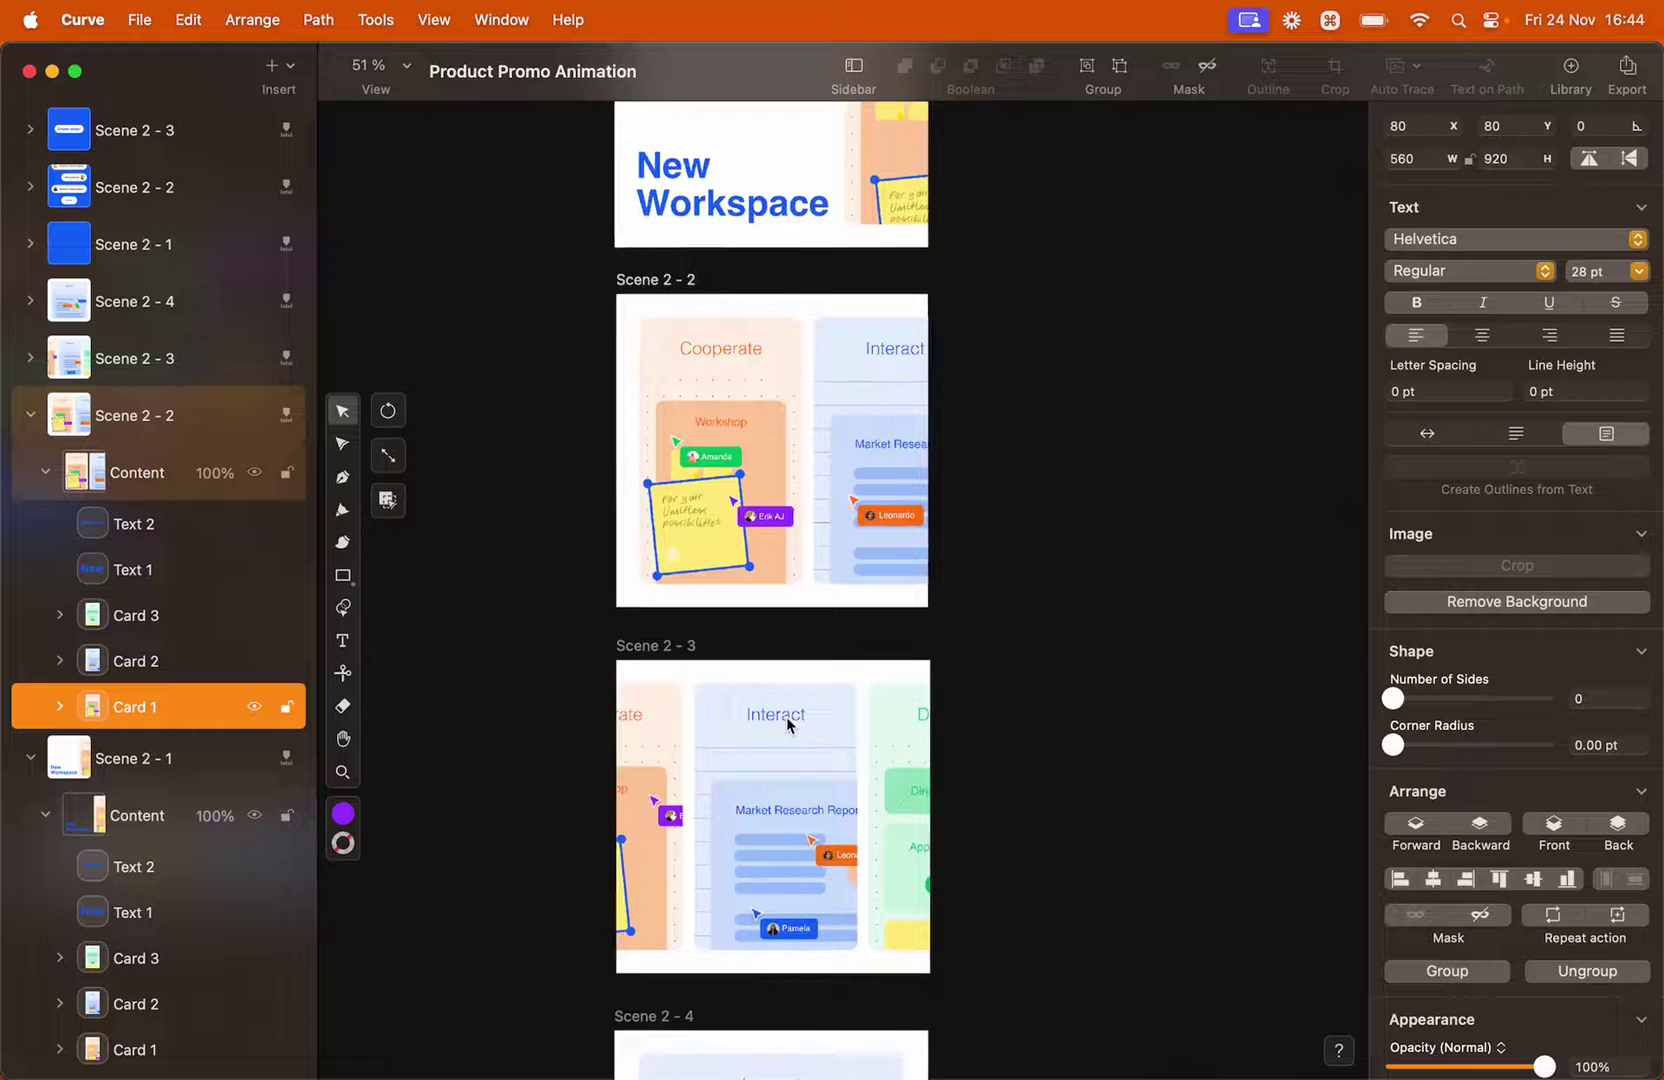
pyautogui.scroll(-2, 788, 724)
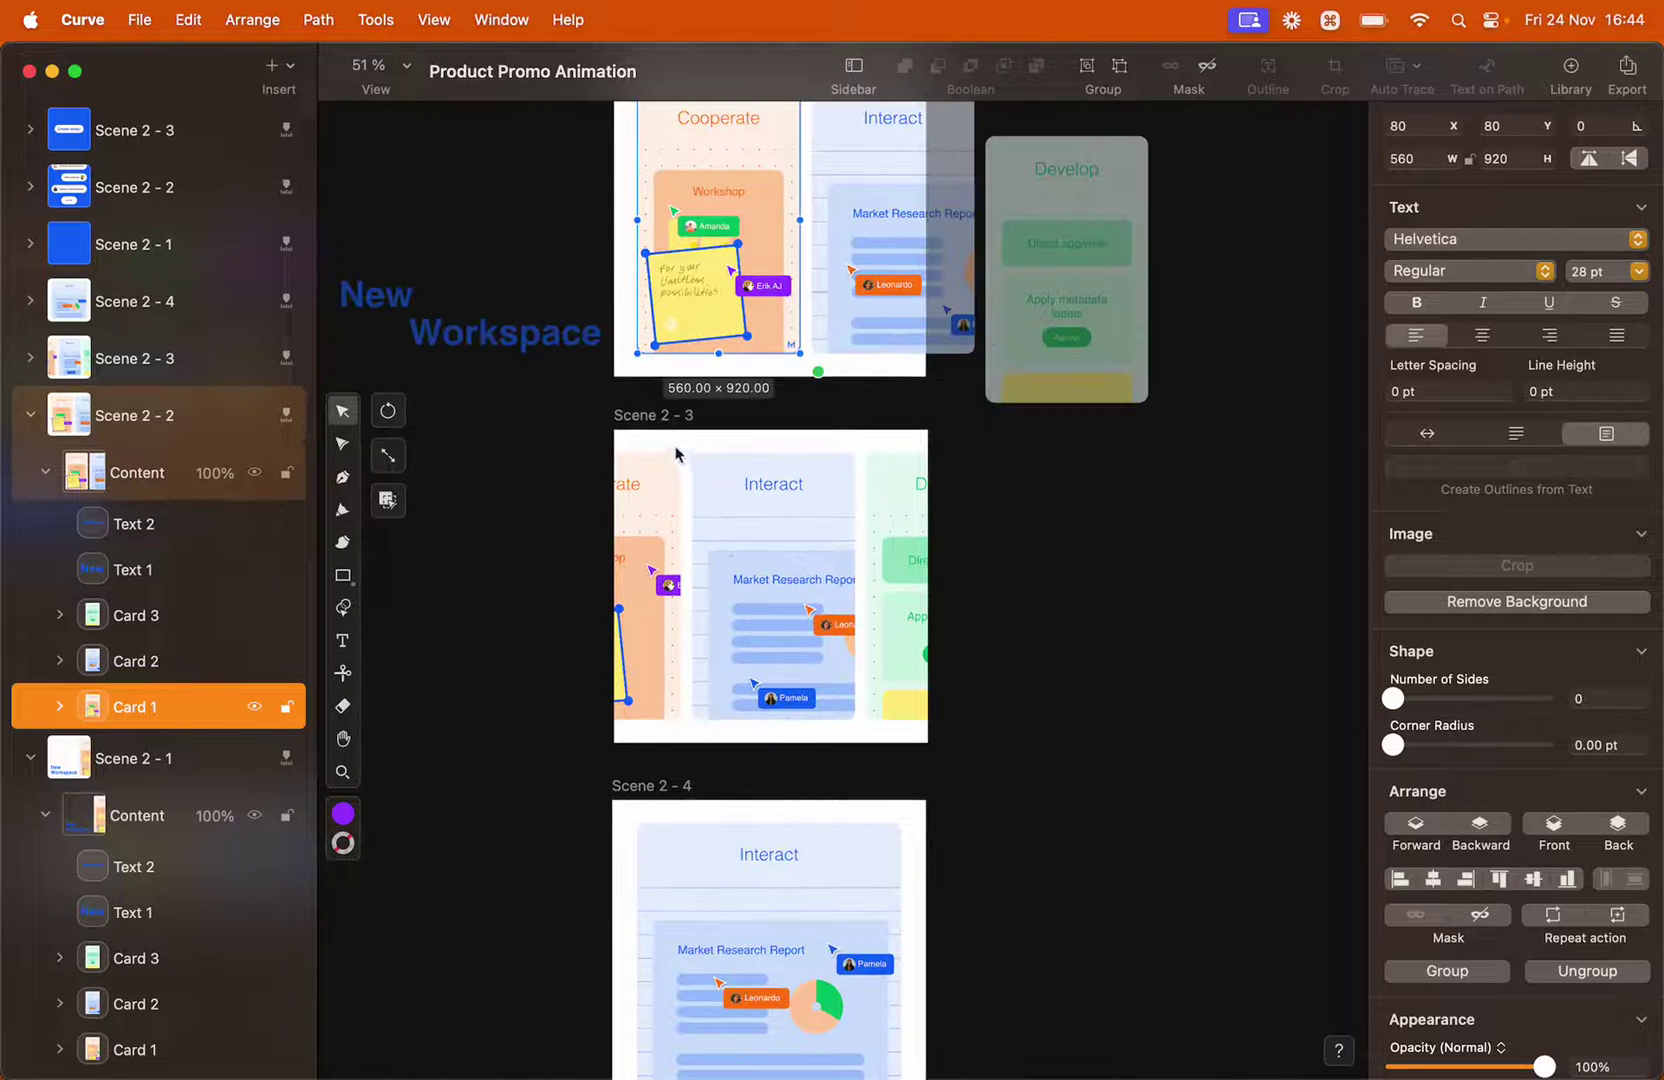
pyautogui.click(668, 416)
pyautogui.click(30, 357)
pyautogui.click(137, 467)
pyautogui.click(137, 511)
pyautogui.click(143, 572)
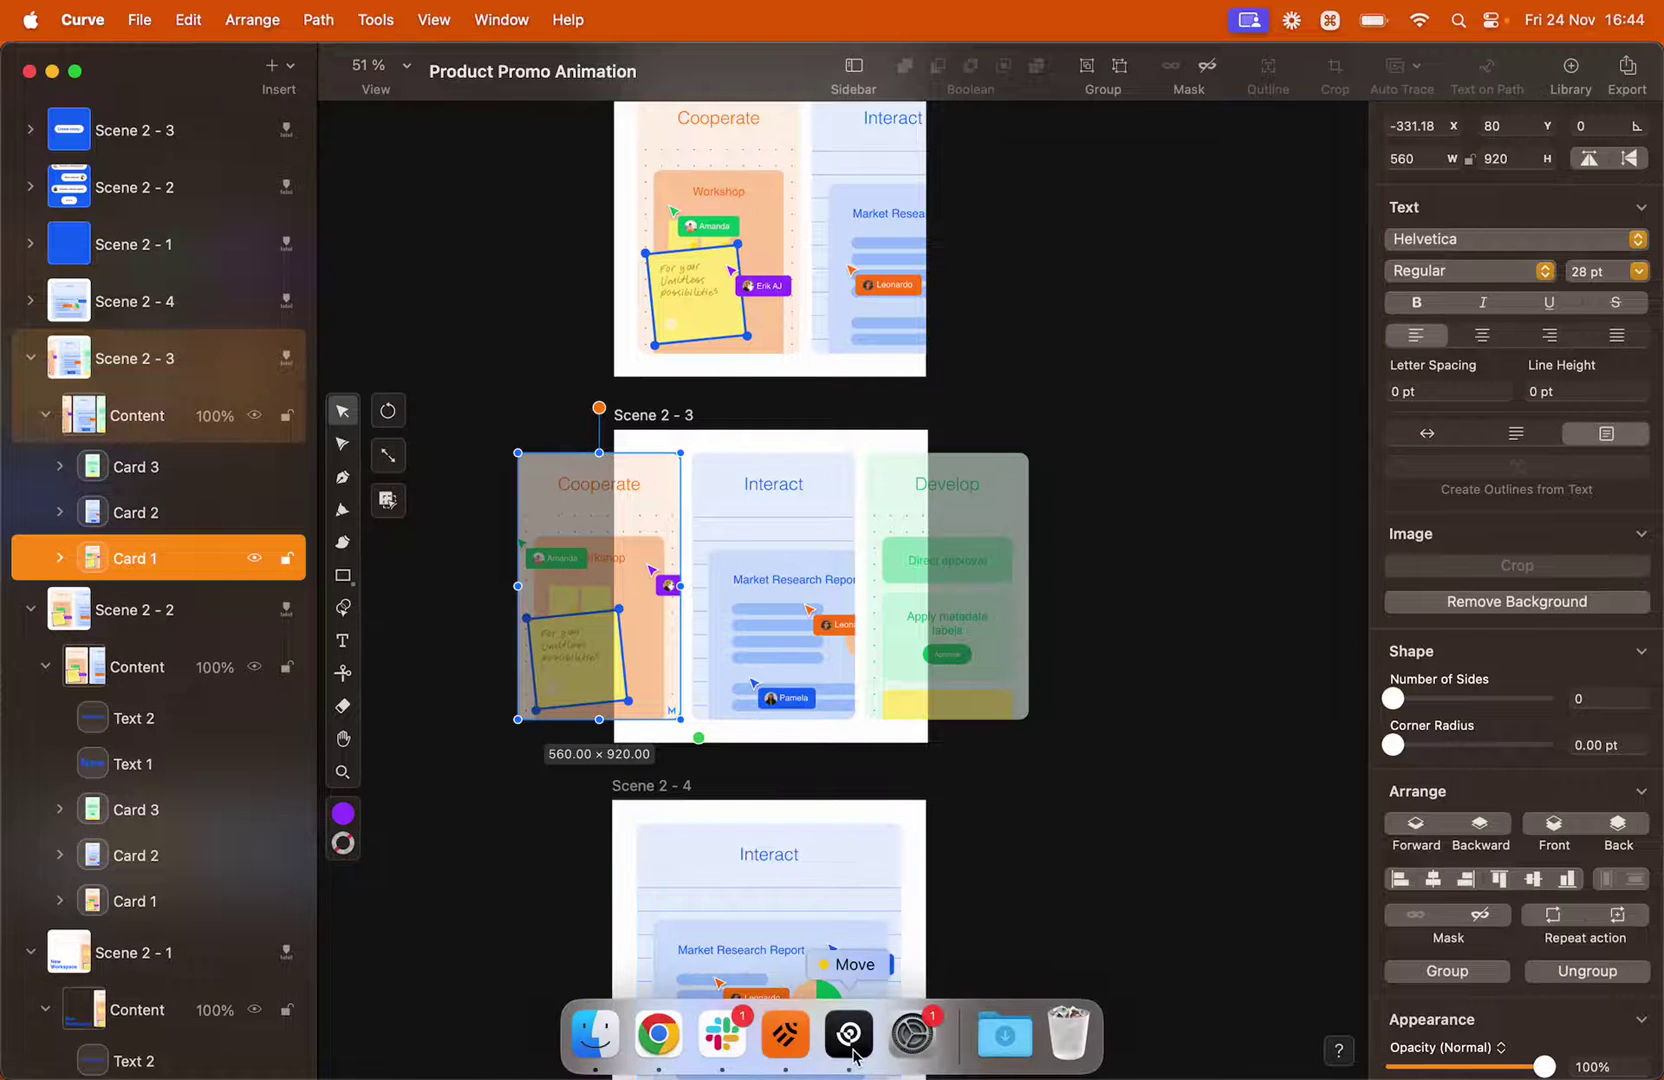
# Back in Linearity Move, change the Scene 1–2 transition type to Push
pyautogui.click(850, 1040)
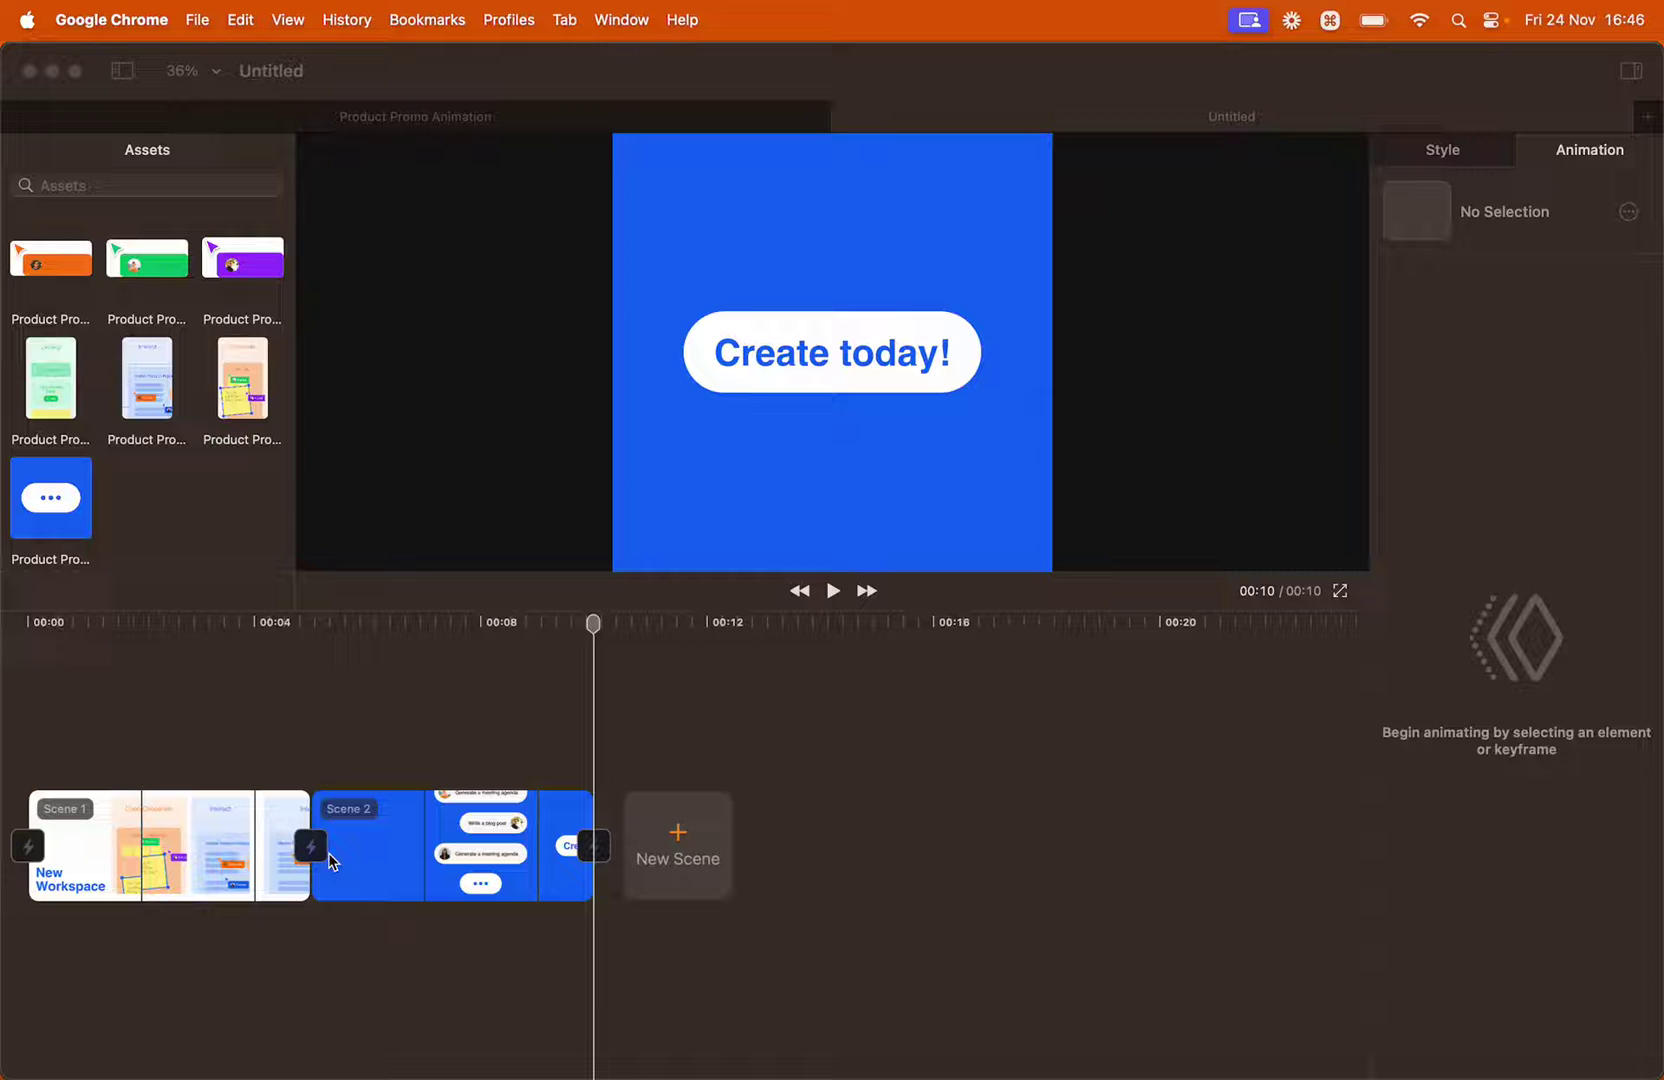
pyautogui.click(311, 847)
pyautogui.click(312, 849)
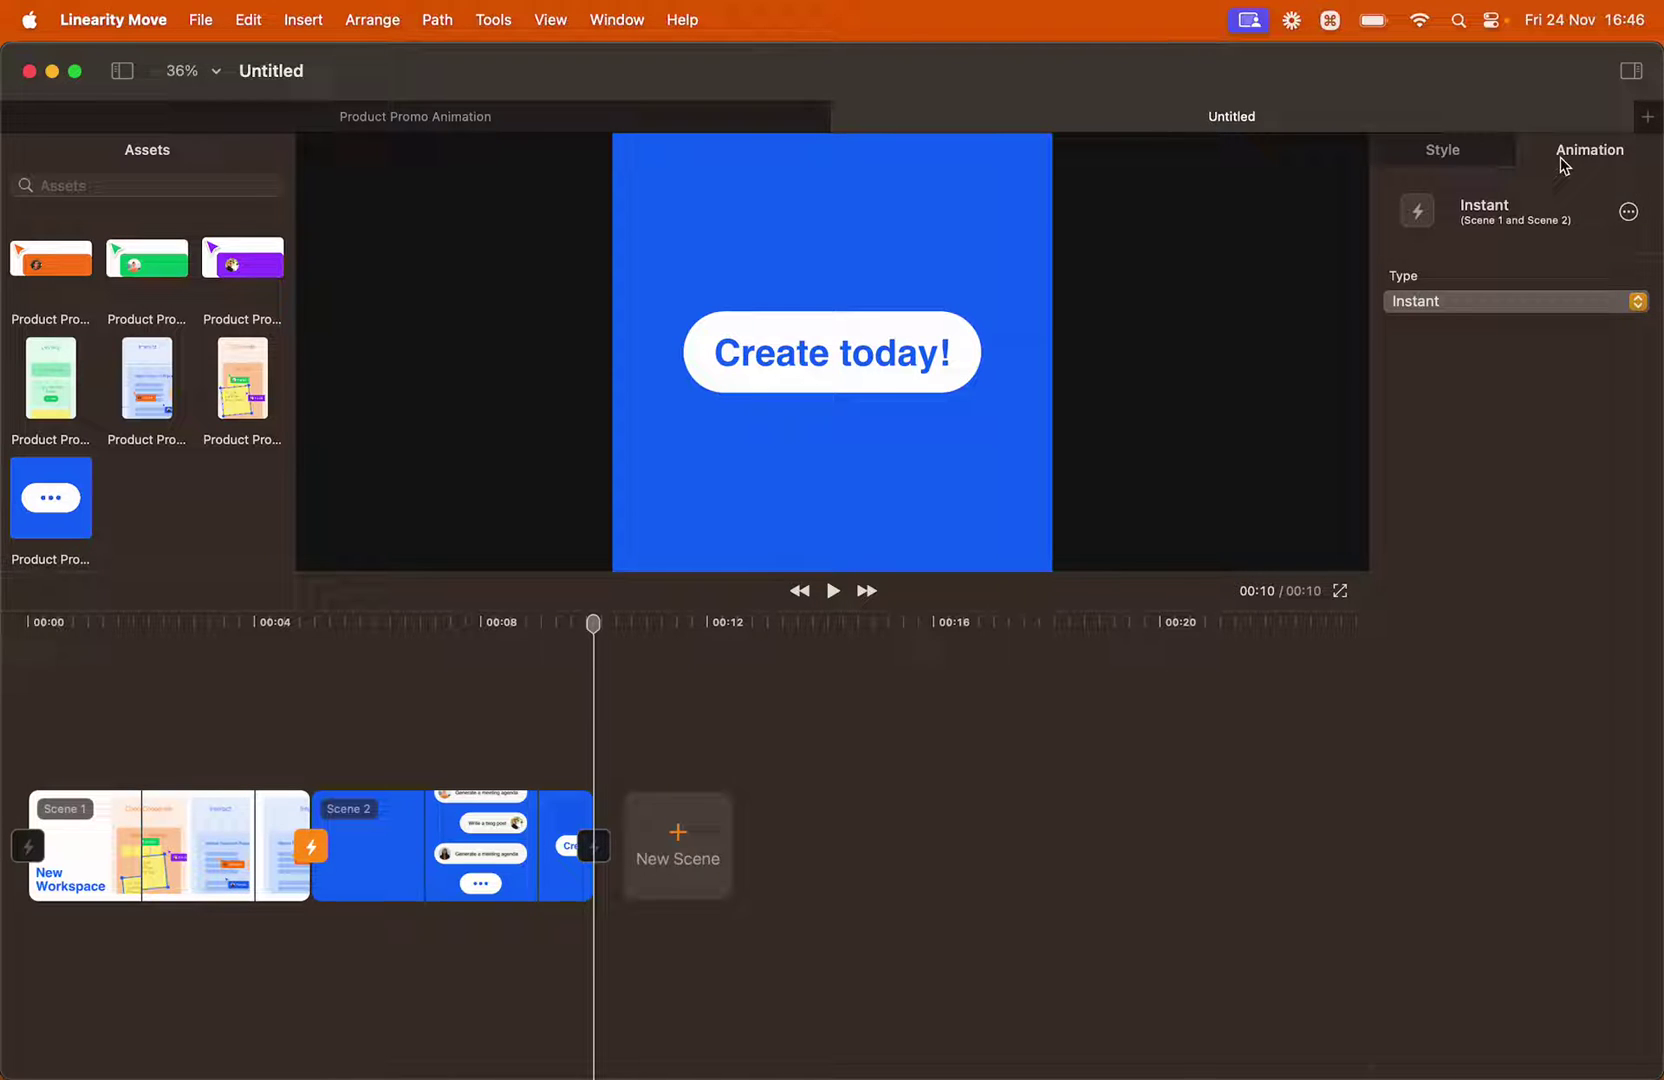
pyautogui.click(1453, 309)
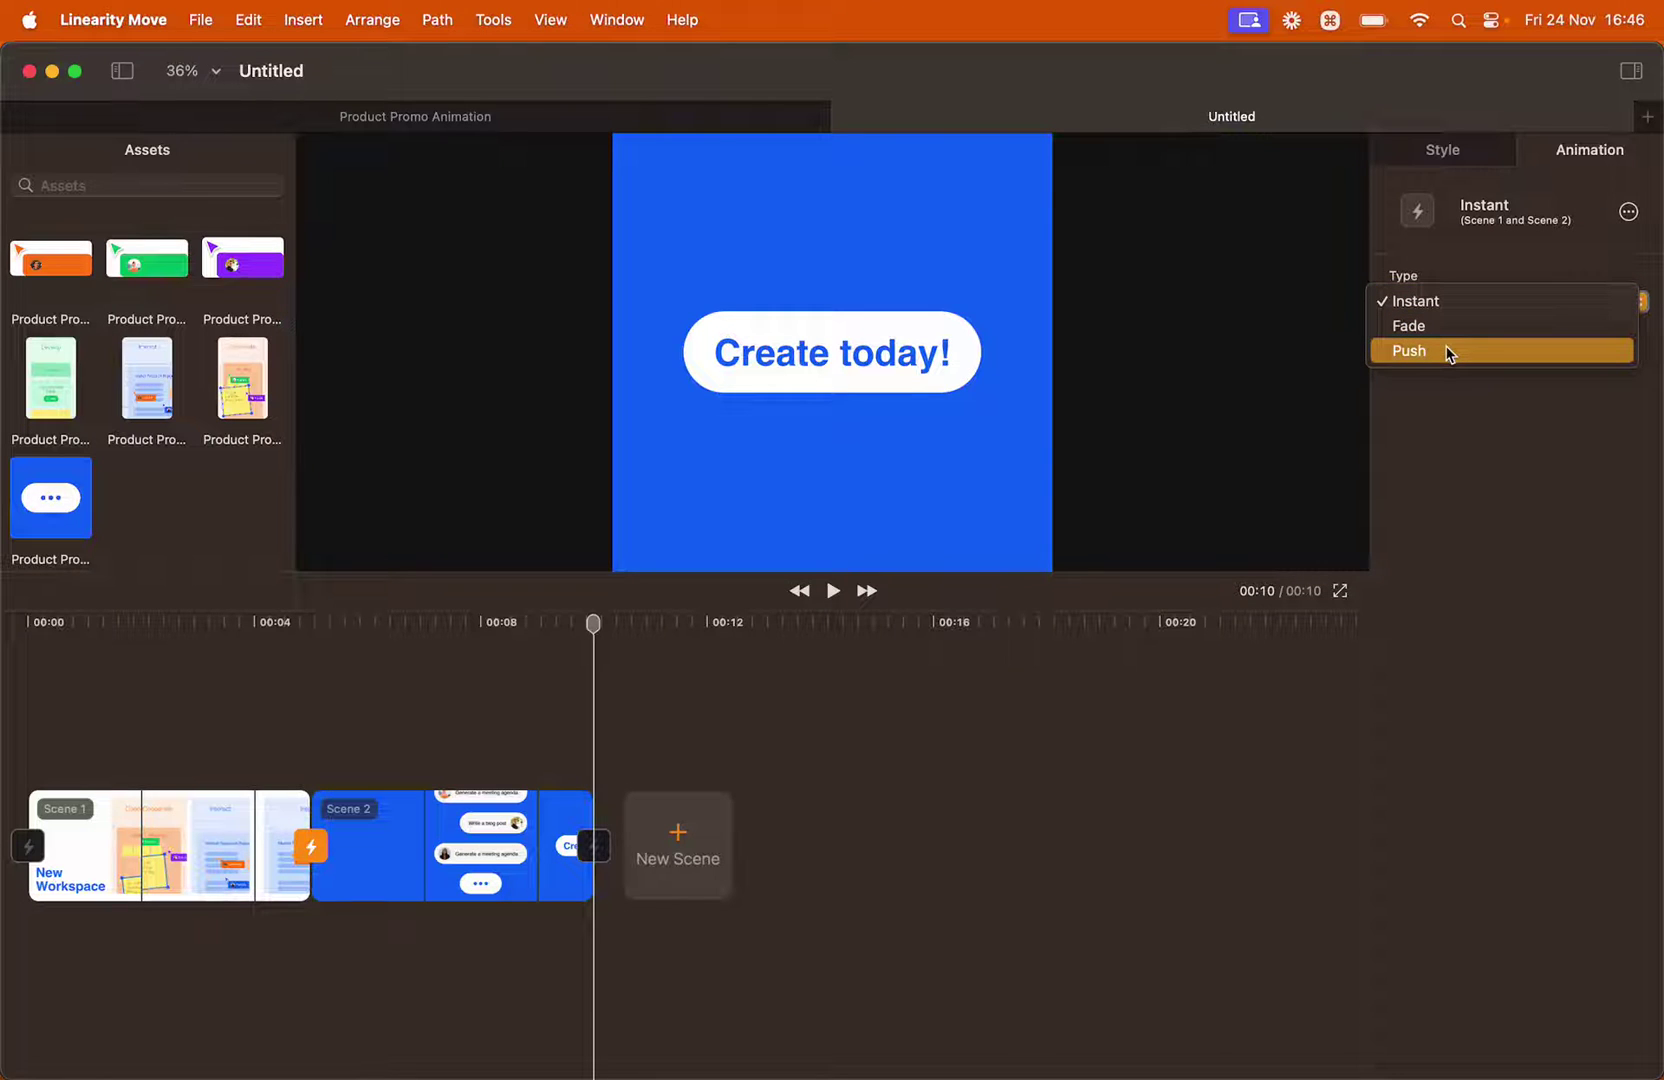
pyautogui.click(1447, 351)
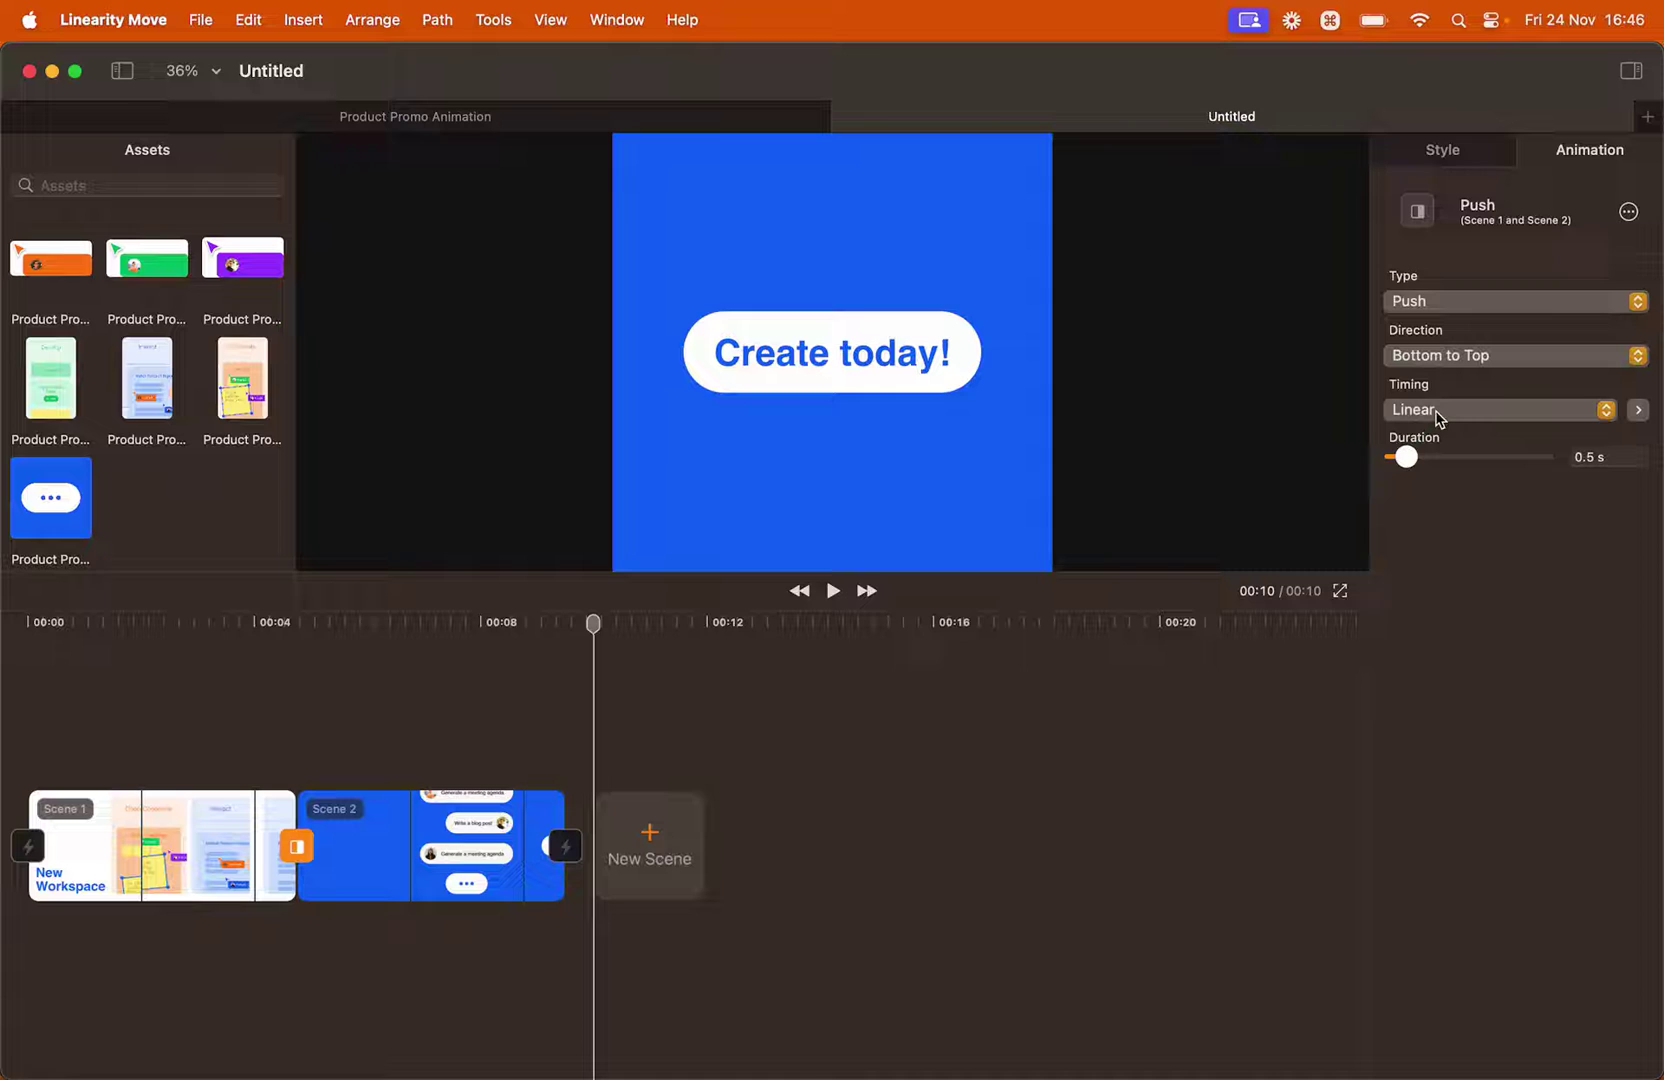
# Give the Push transition Natural timing and a 1 s duration
pyautogui.click(1436, 418)
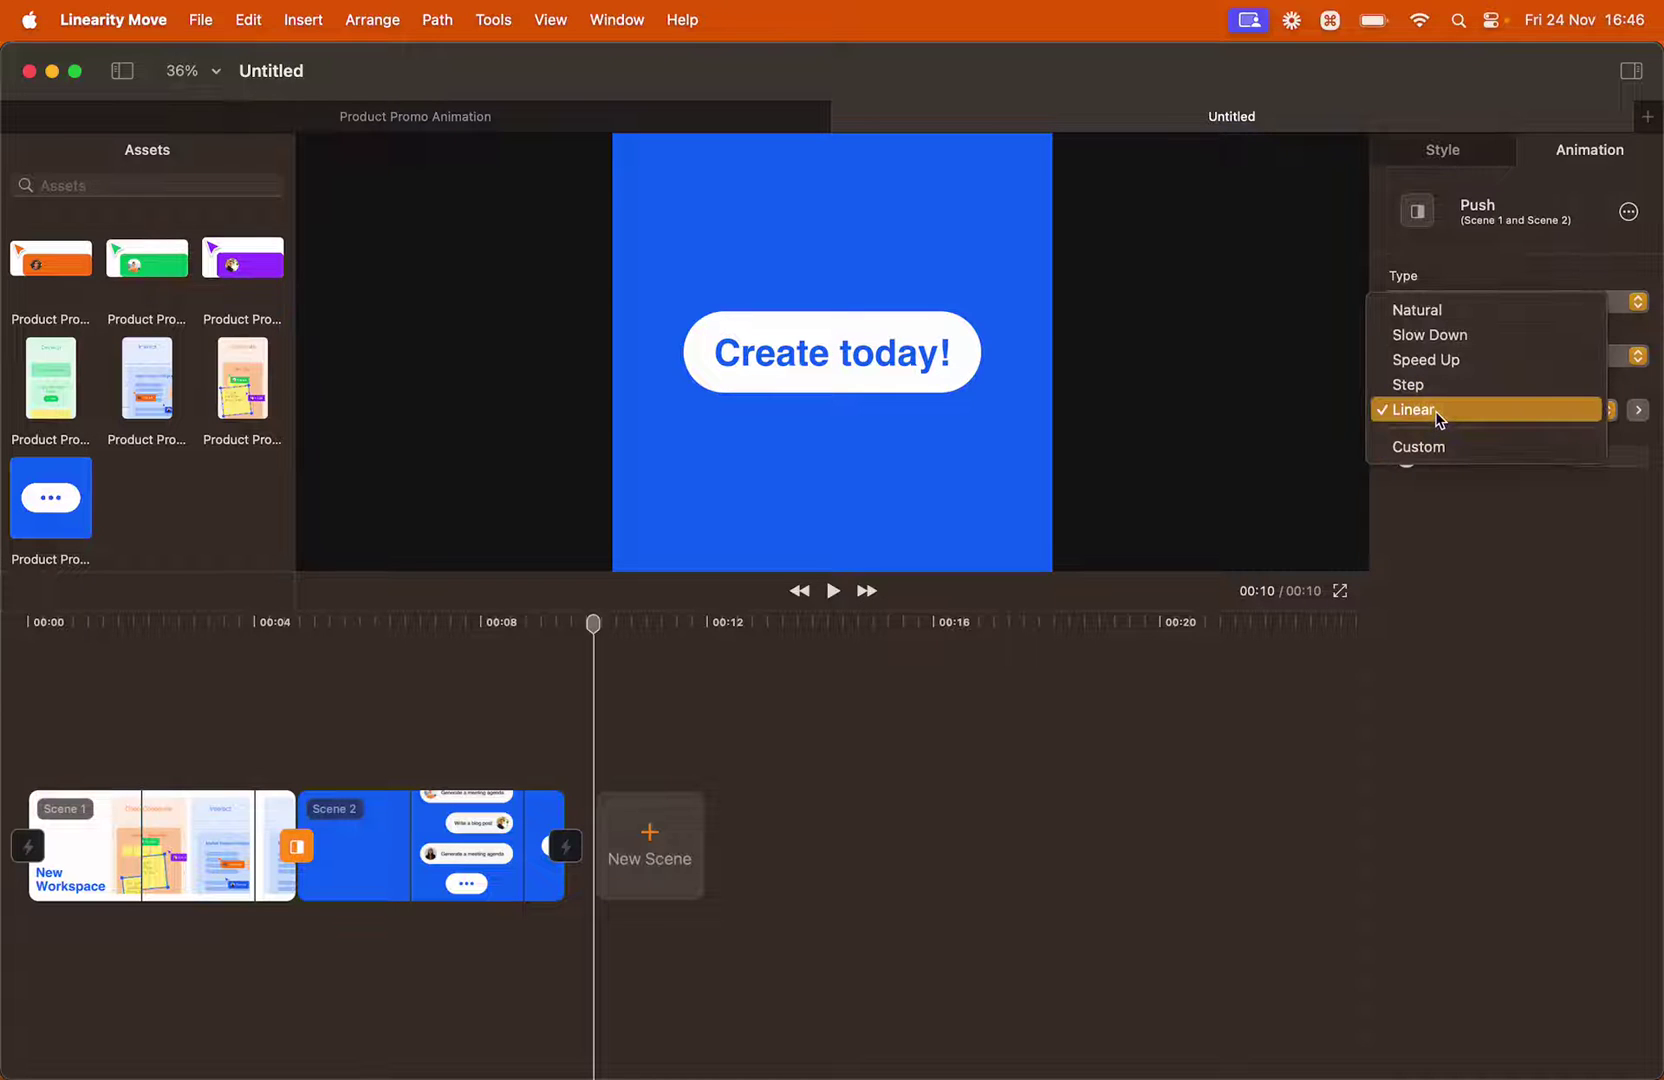
pyautogui.click(1441, 311)
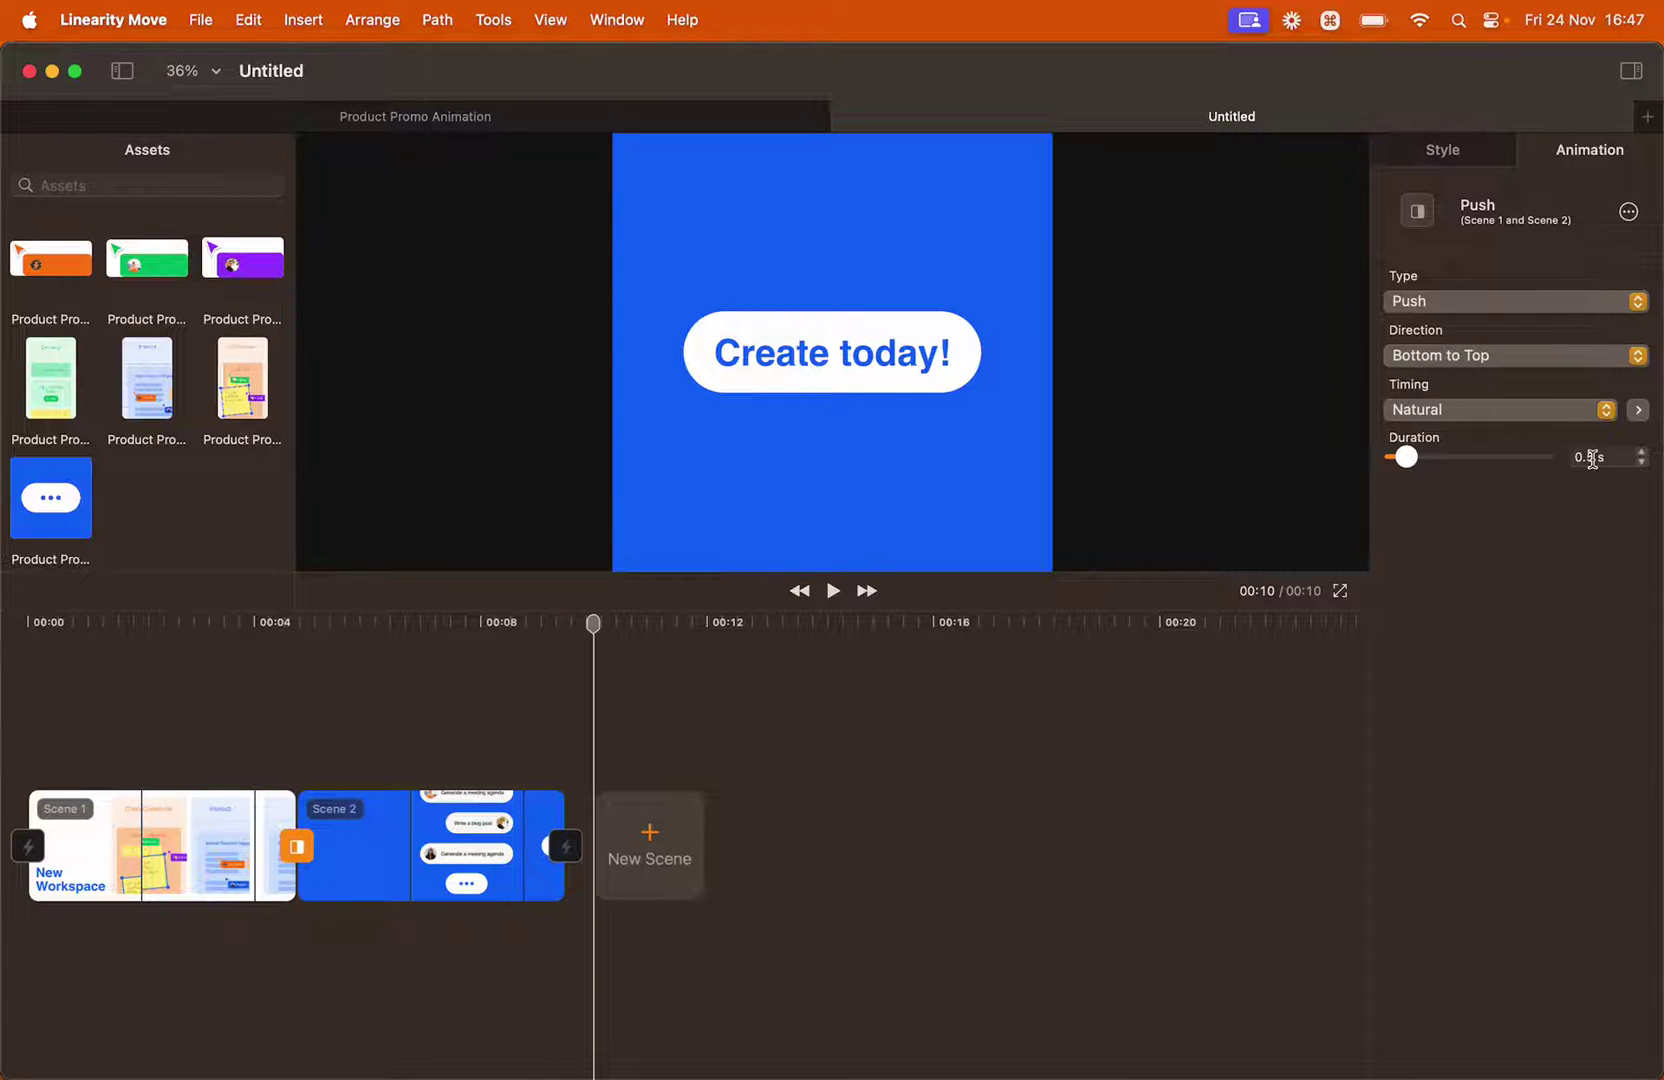
pyautogui.click(1592, 456)
pyautogui.write('1')
pyautogui.press('Return')
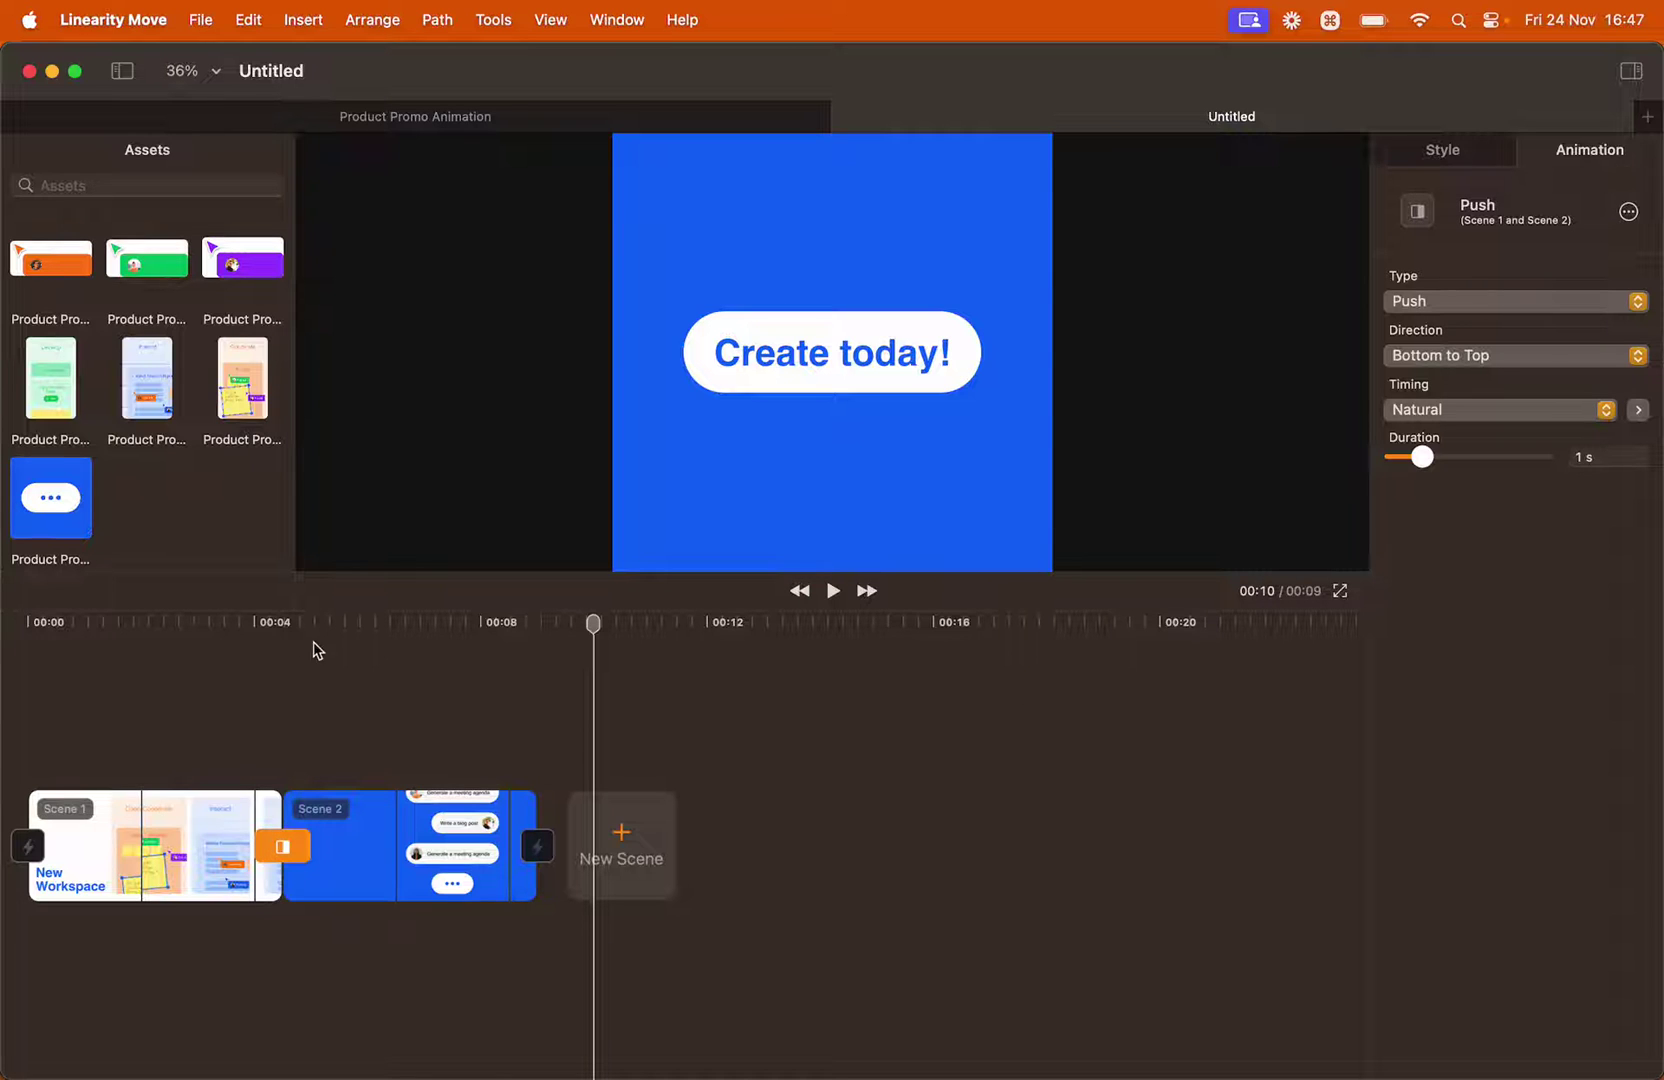
pyautogui.click(215, 621)
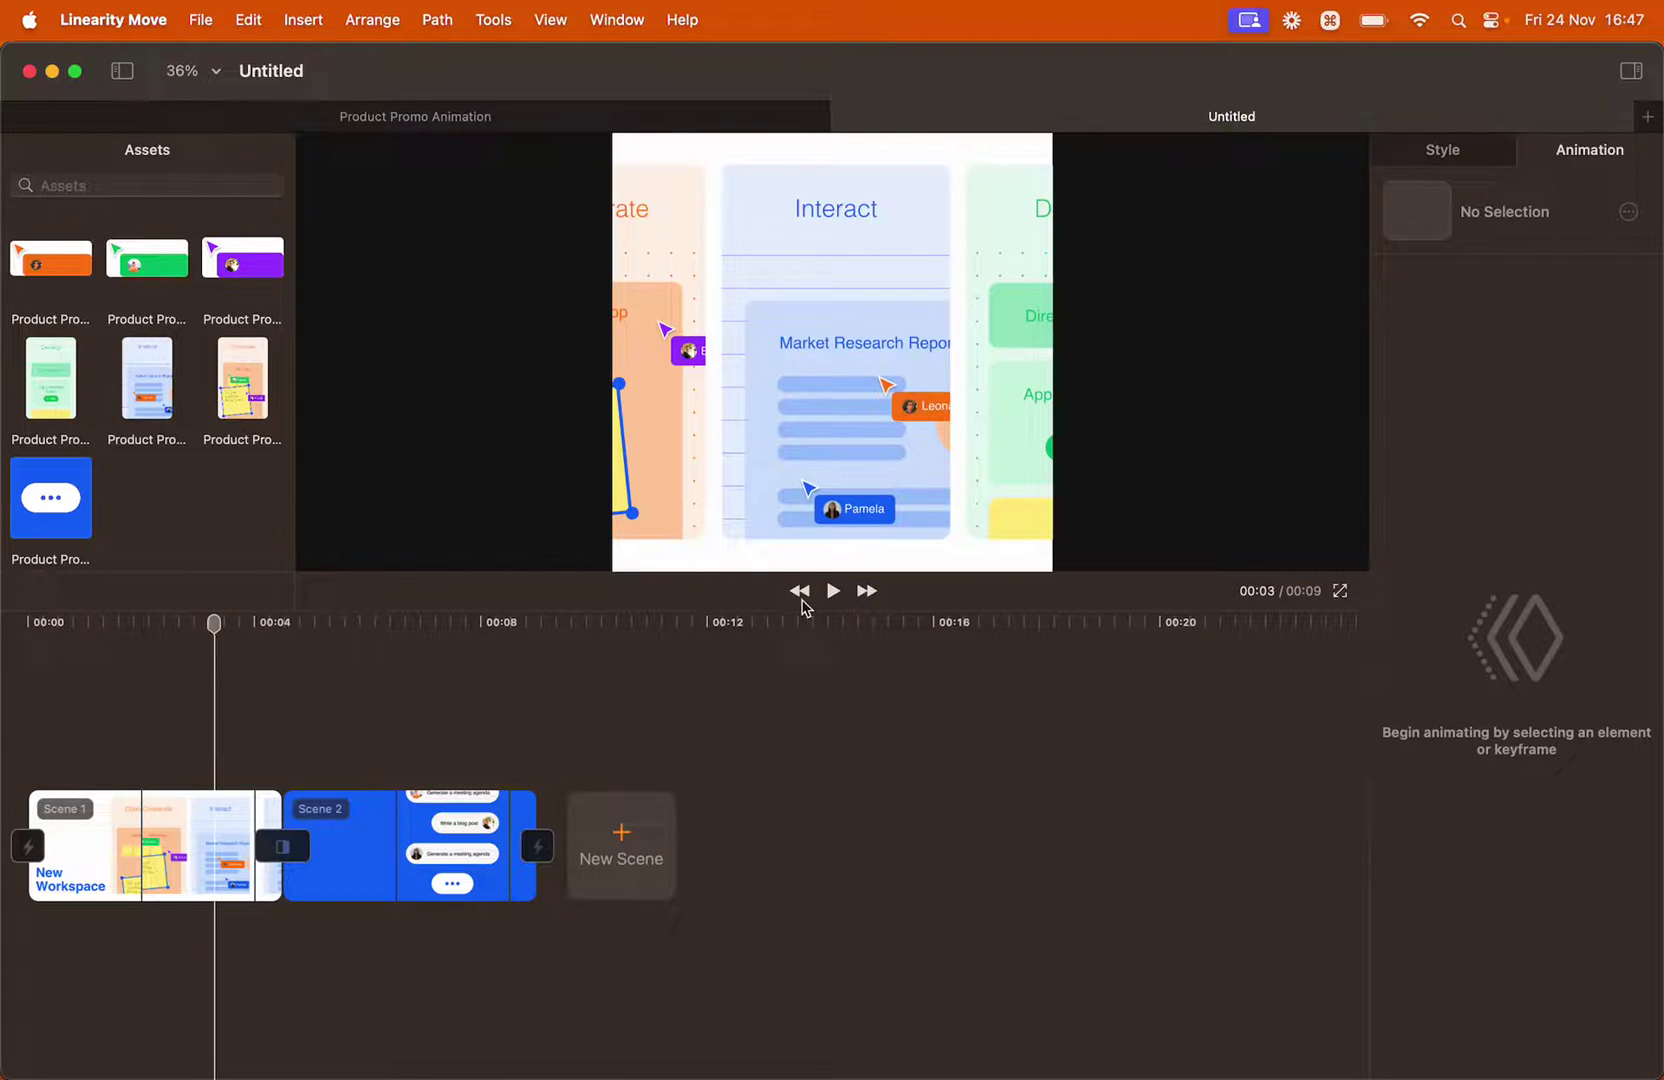
pyautogui.click(833, 591)
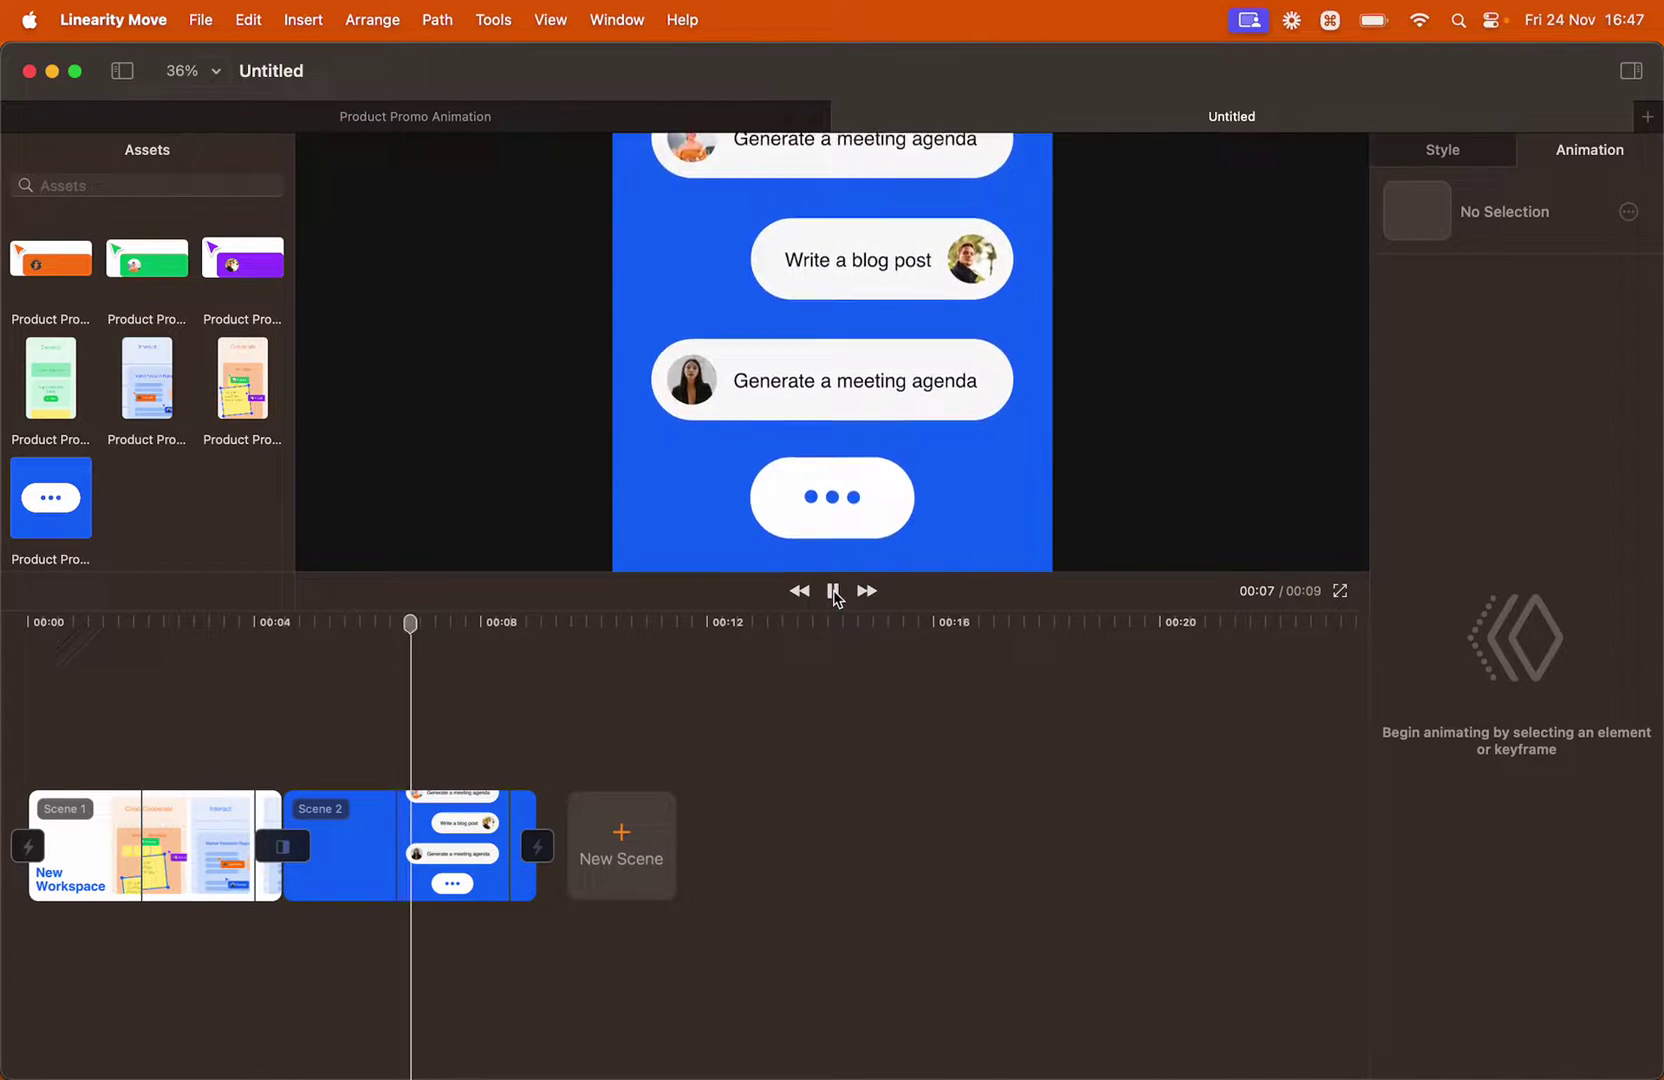
pyautogui.click(833, 591)
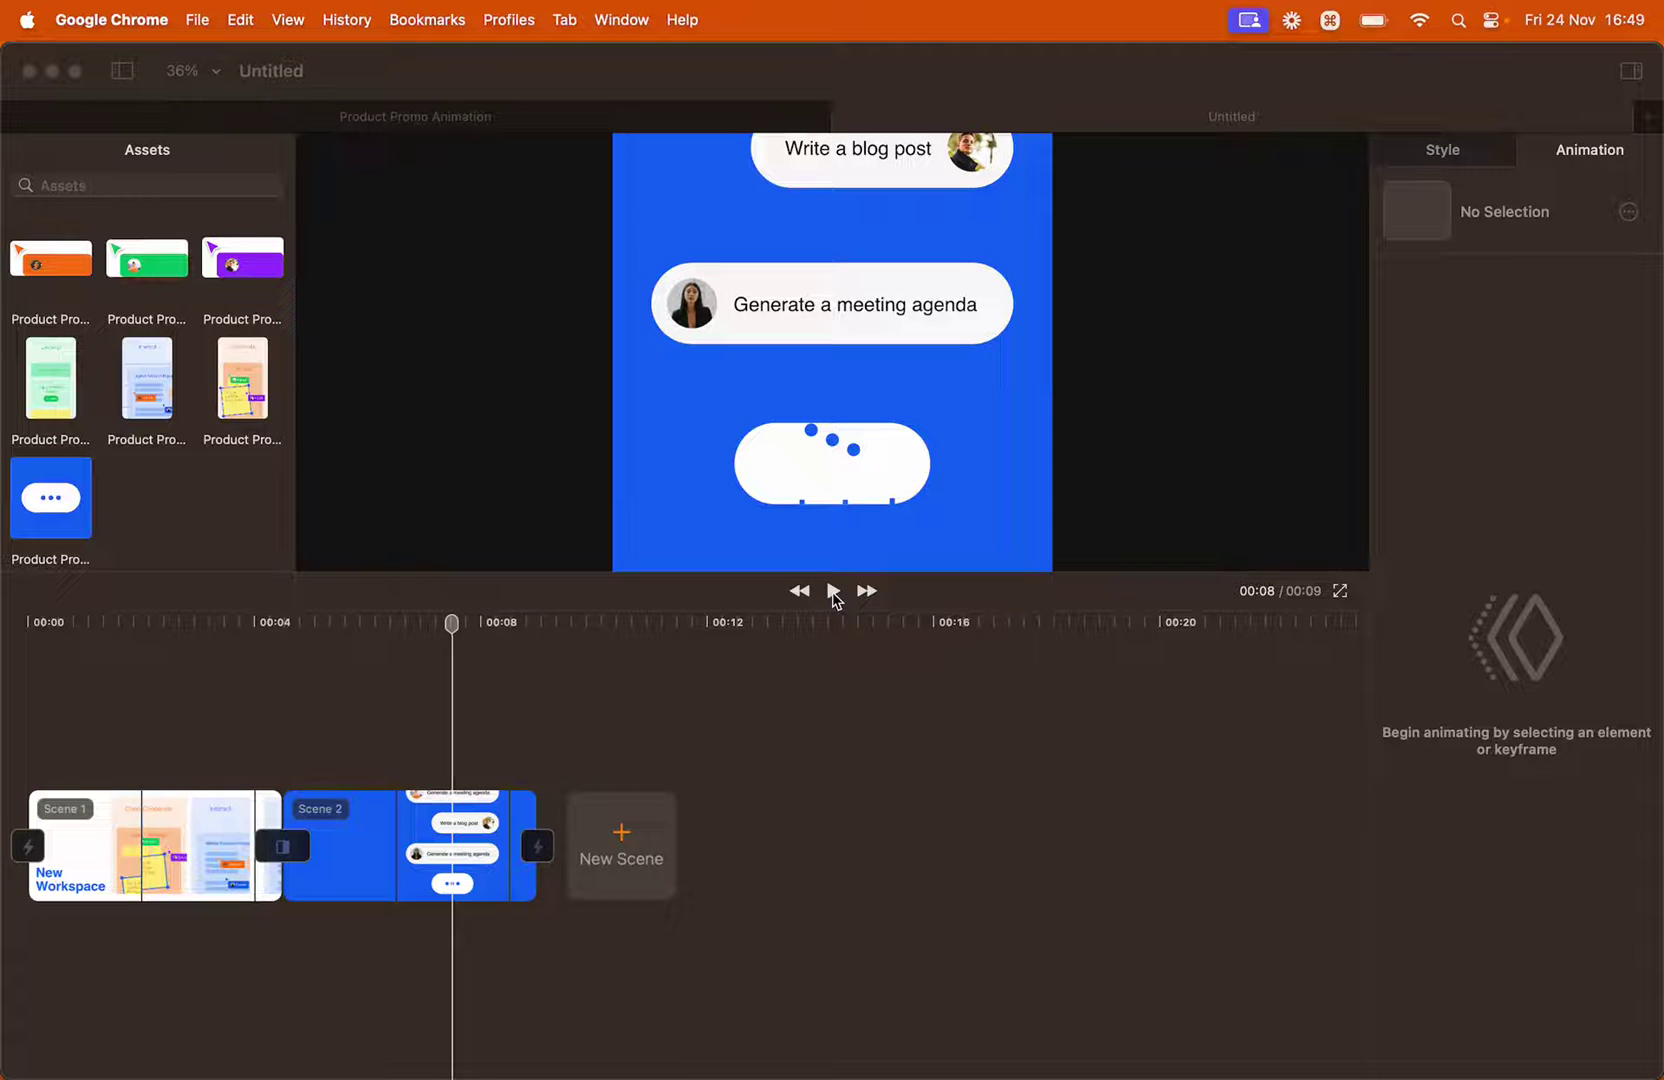
pyautogui.click(835, 598)
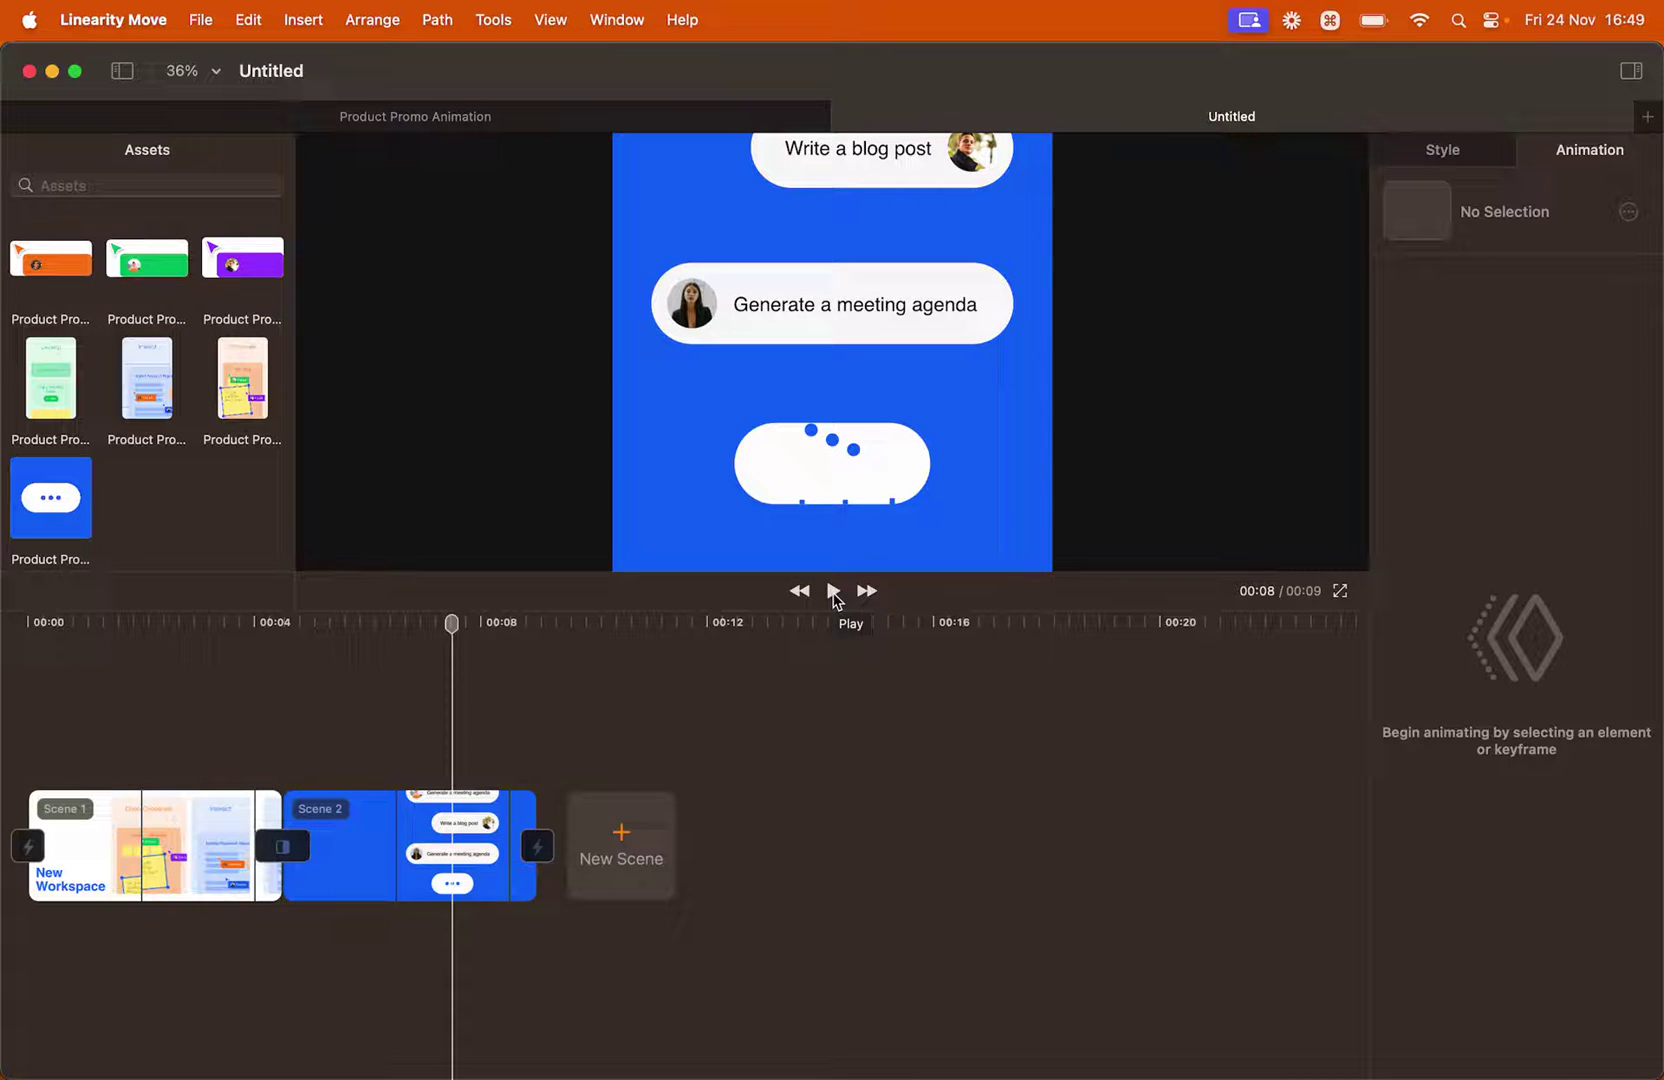
pyautogui.click(178, 858)
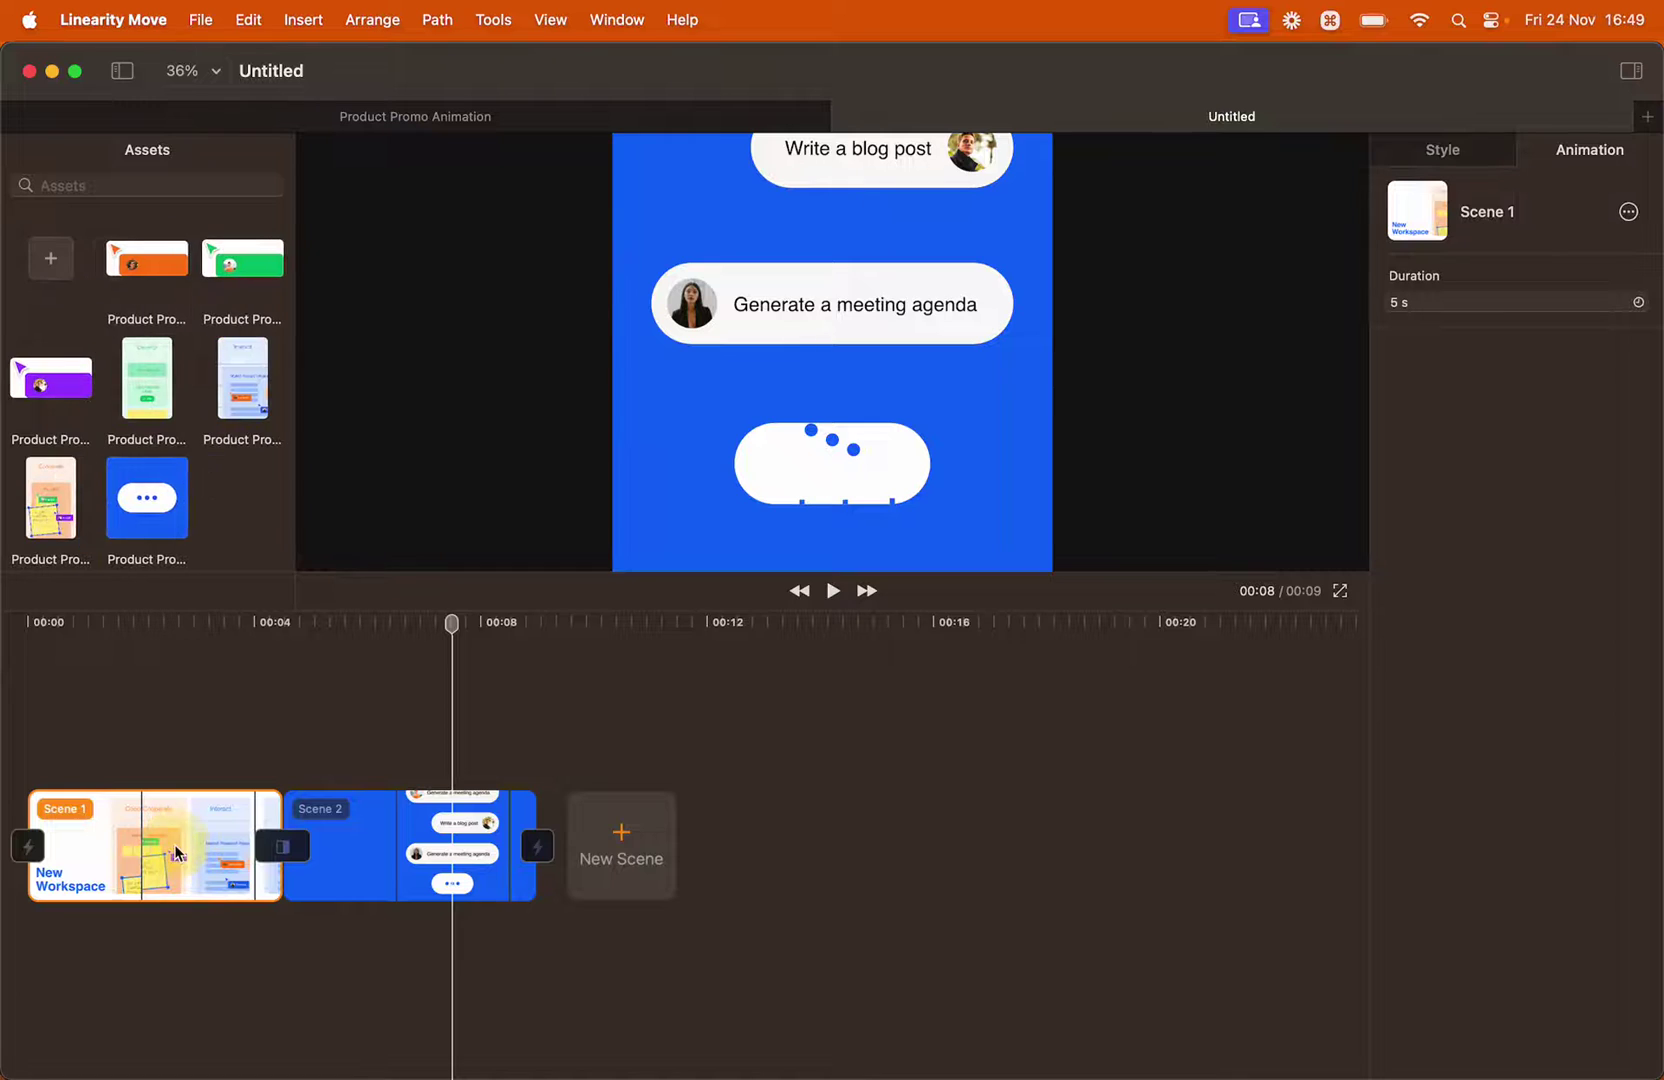
# Open Scene 1 in Design mode and select the Oval tool, holding Shift for a circle
pyautogui.doubleClick(175, 846)
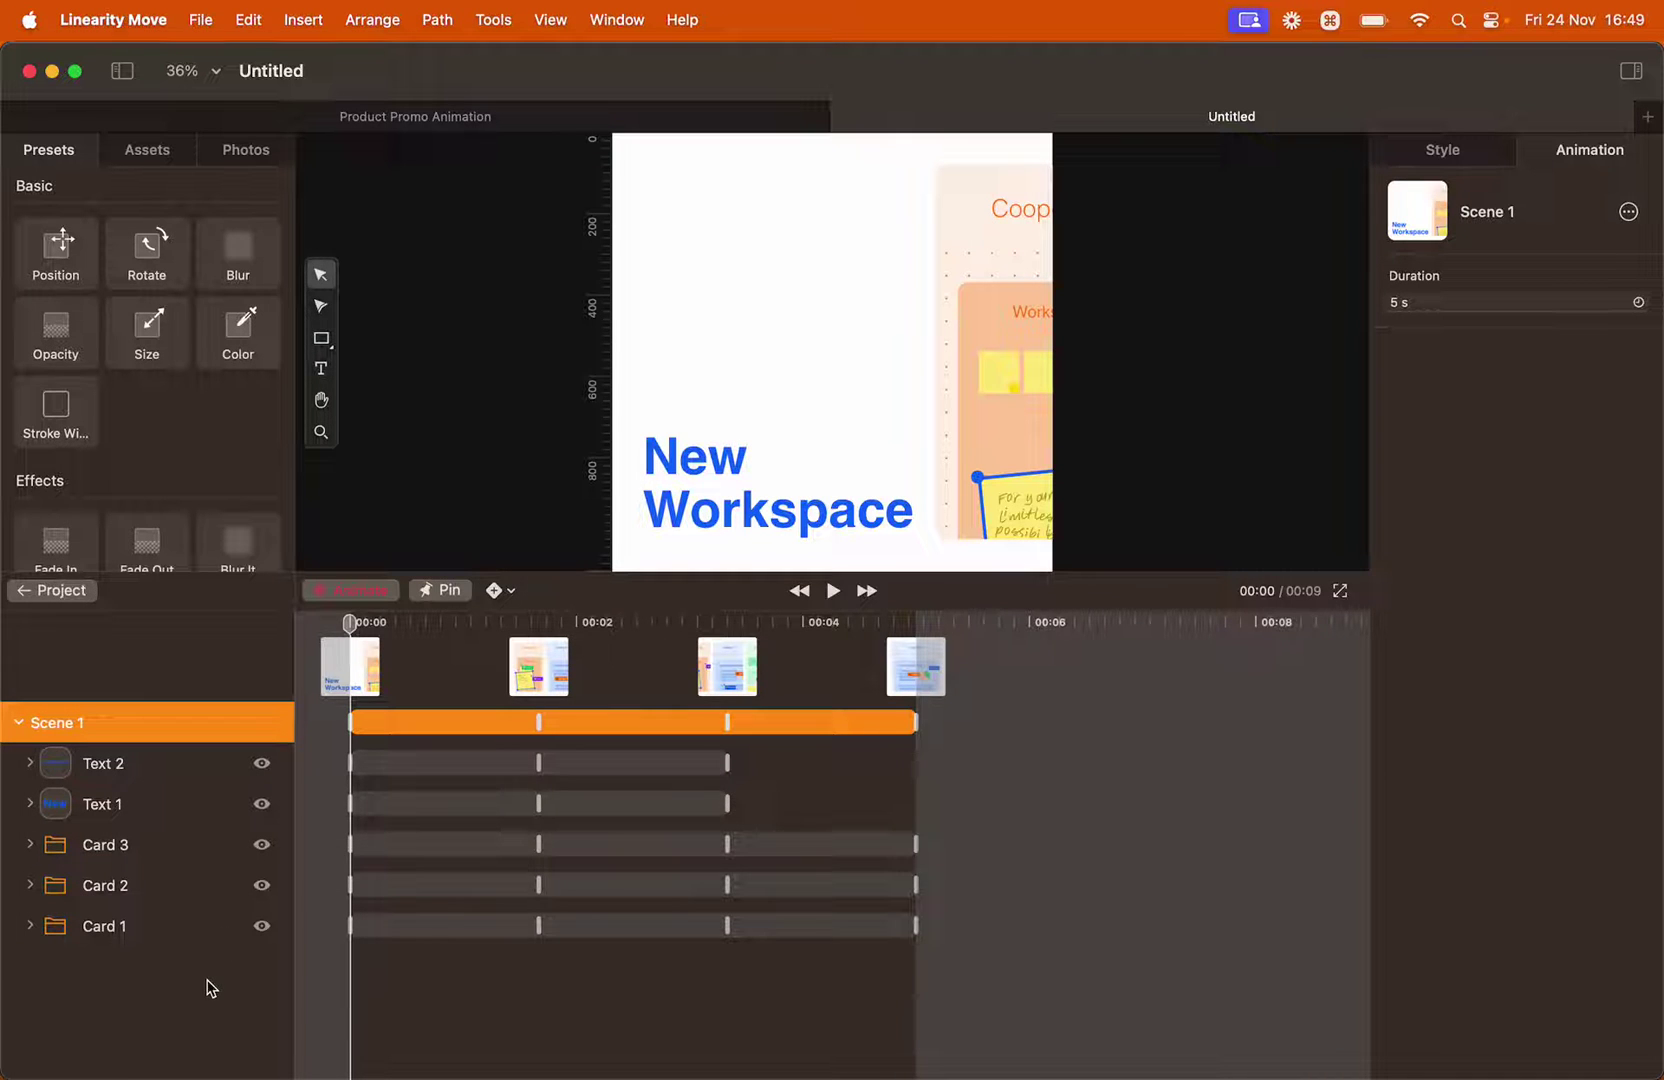
pyautogui.click(352, 590)
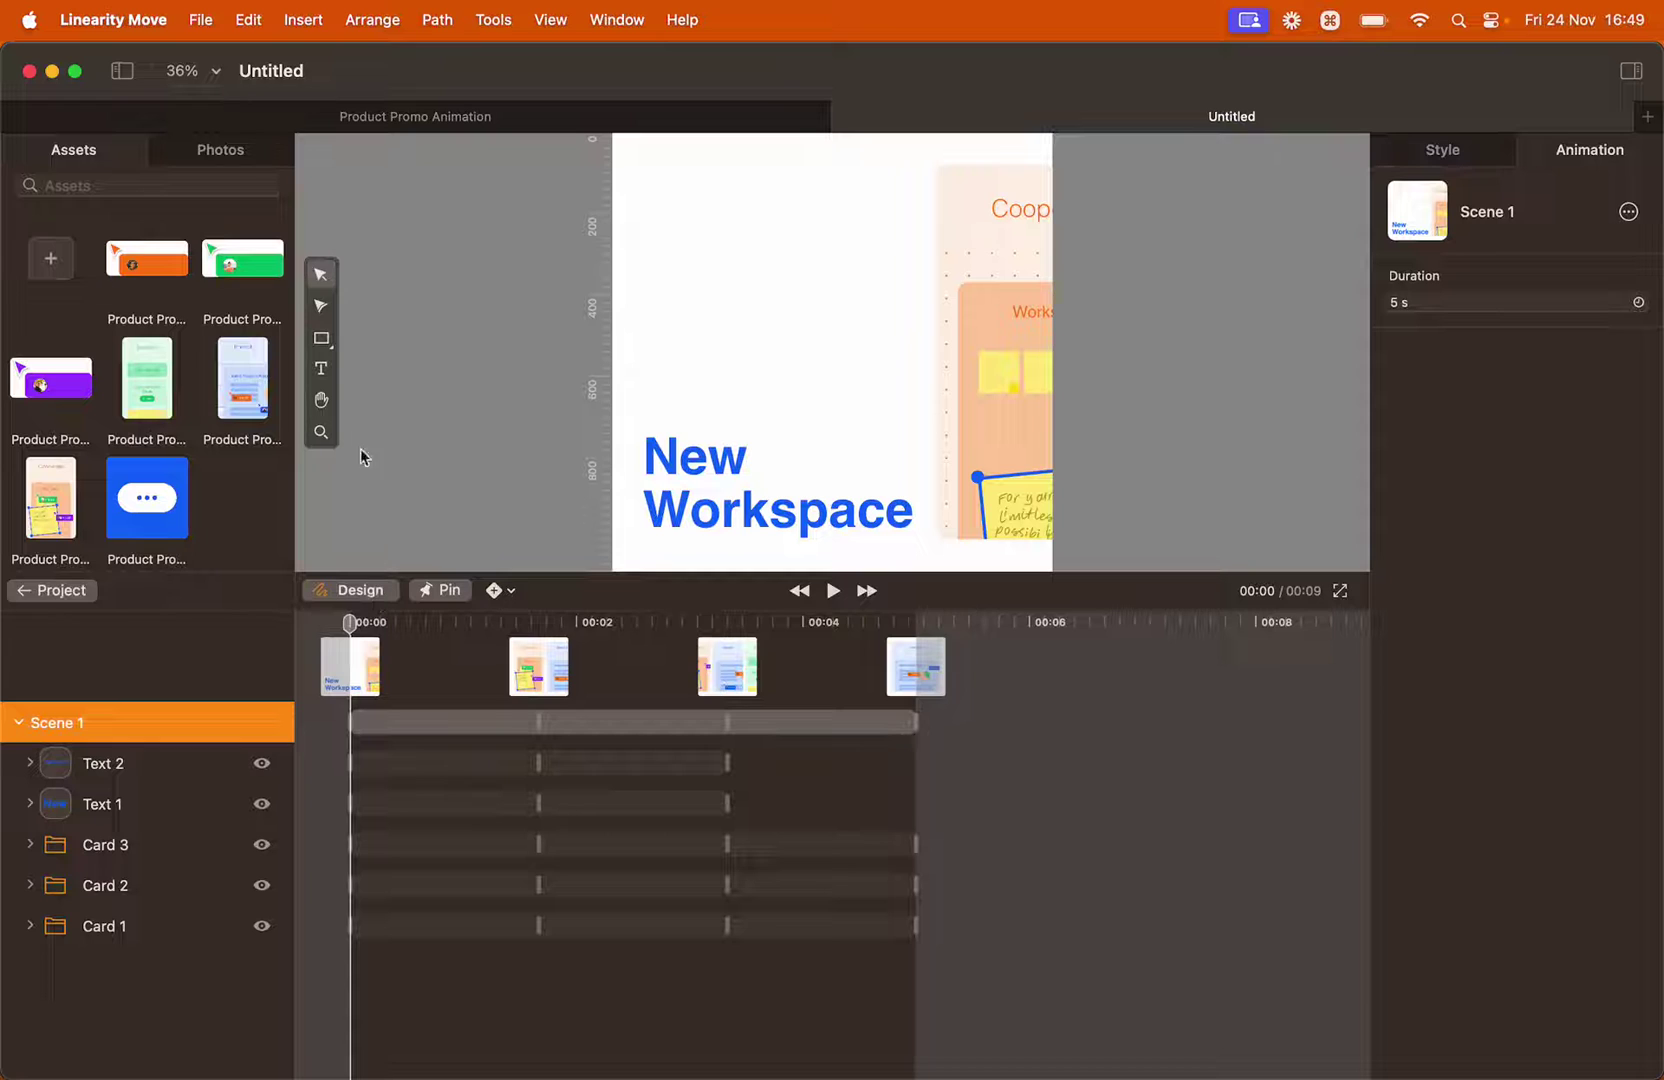
pyautogui.click(328, 343)
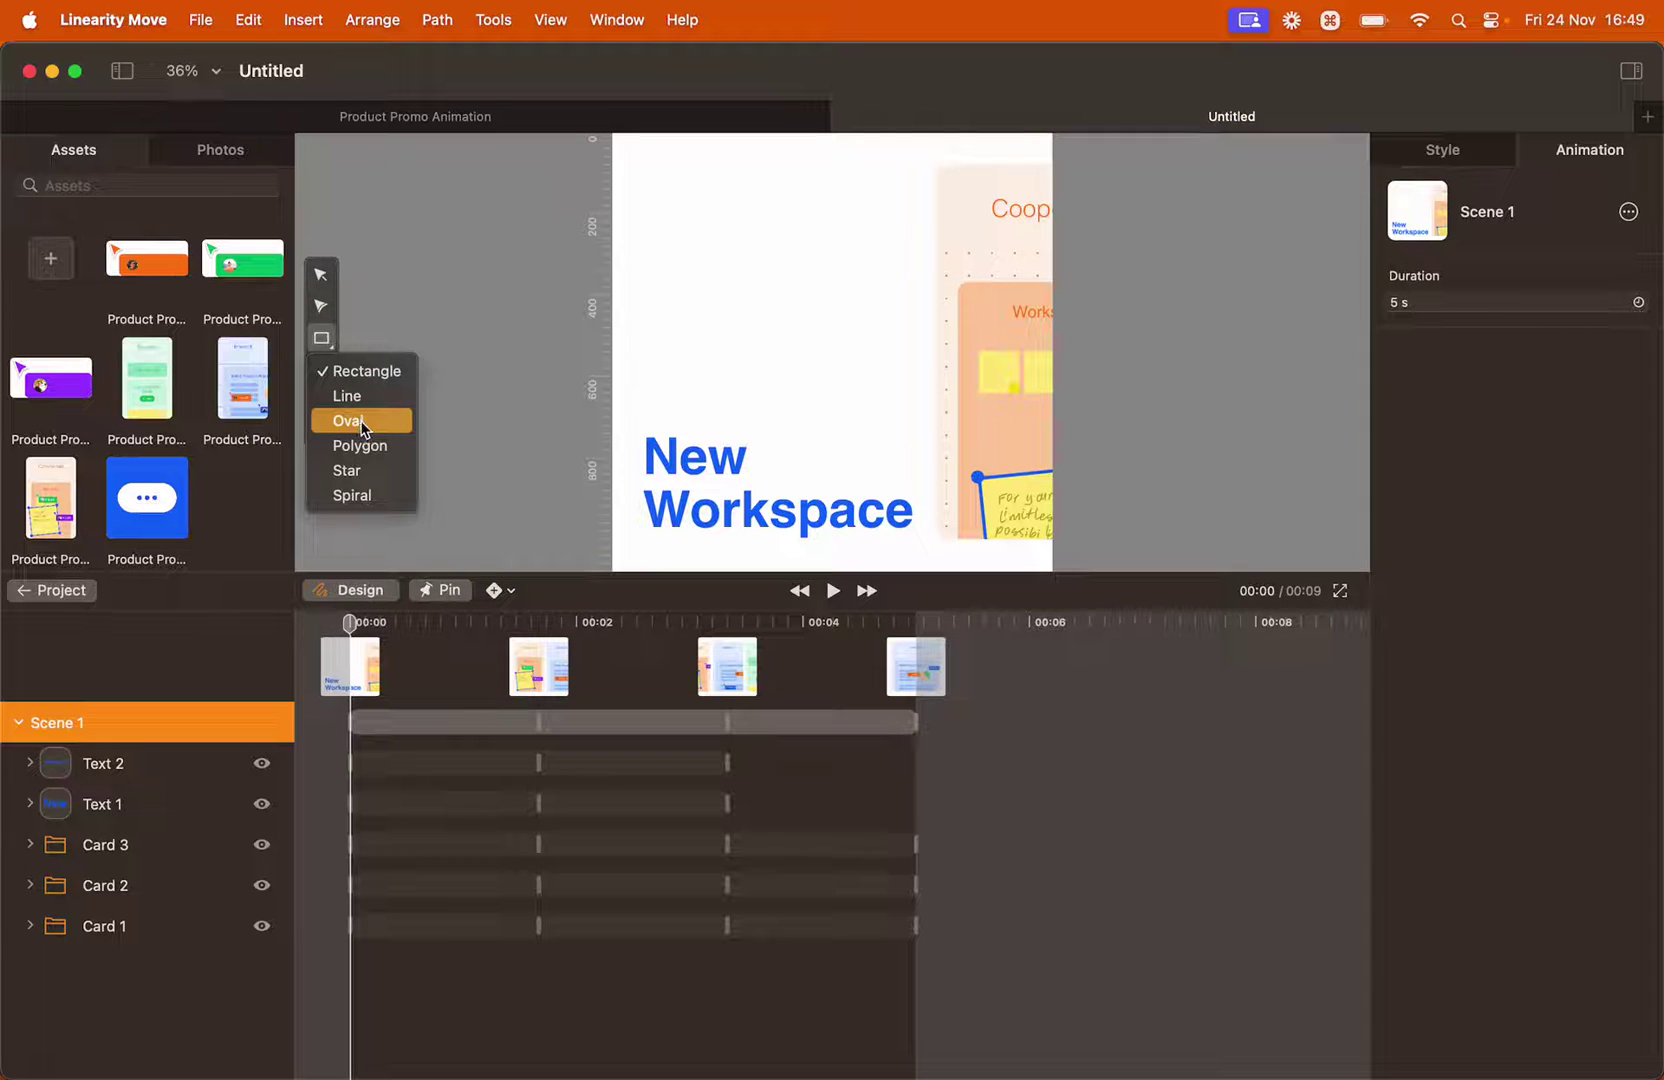
pyautogui.click(355, 421)
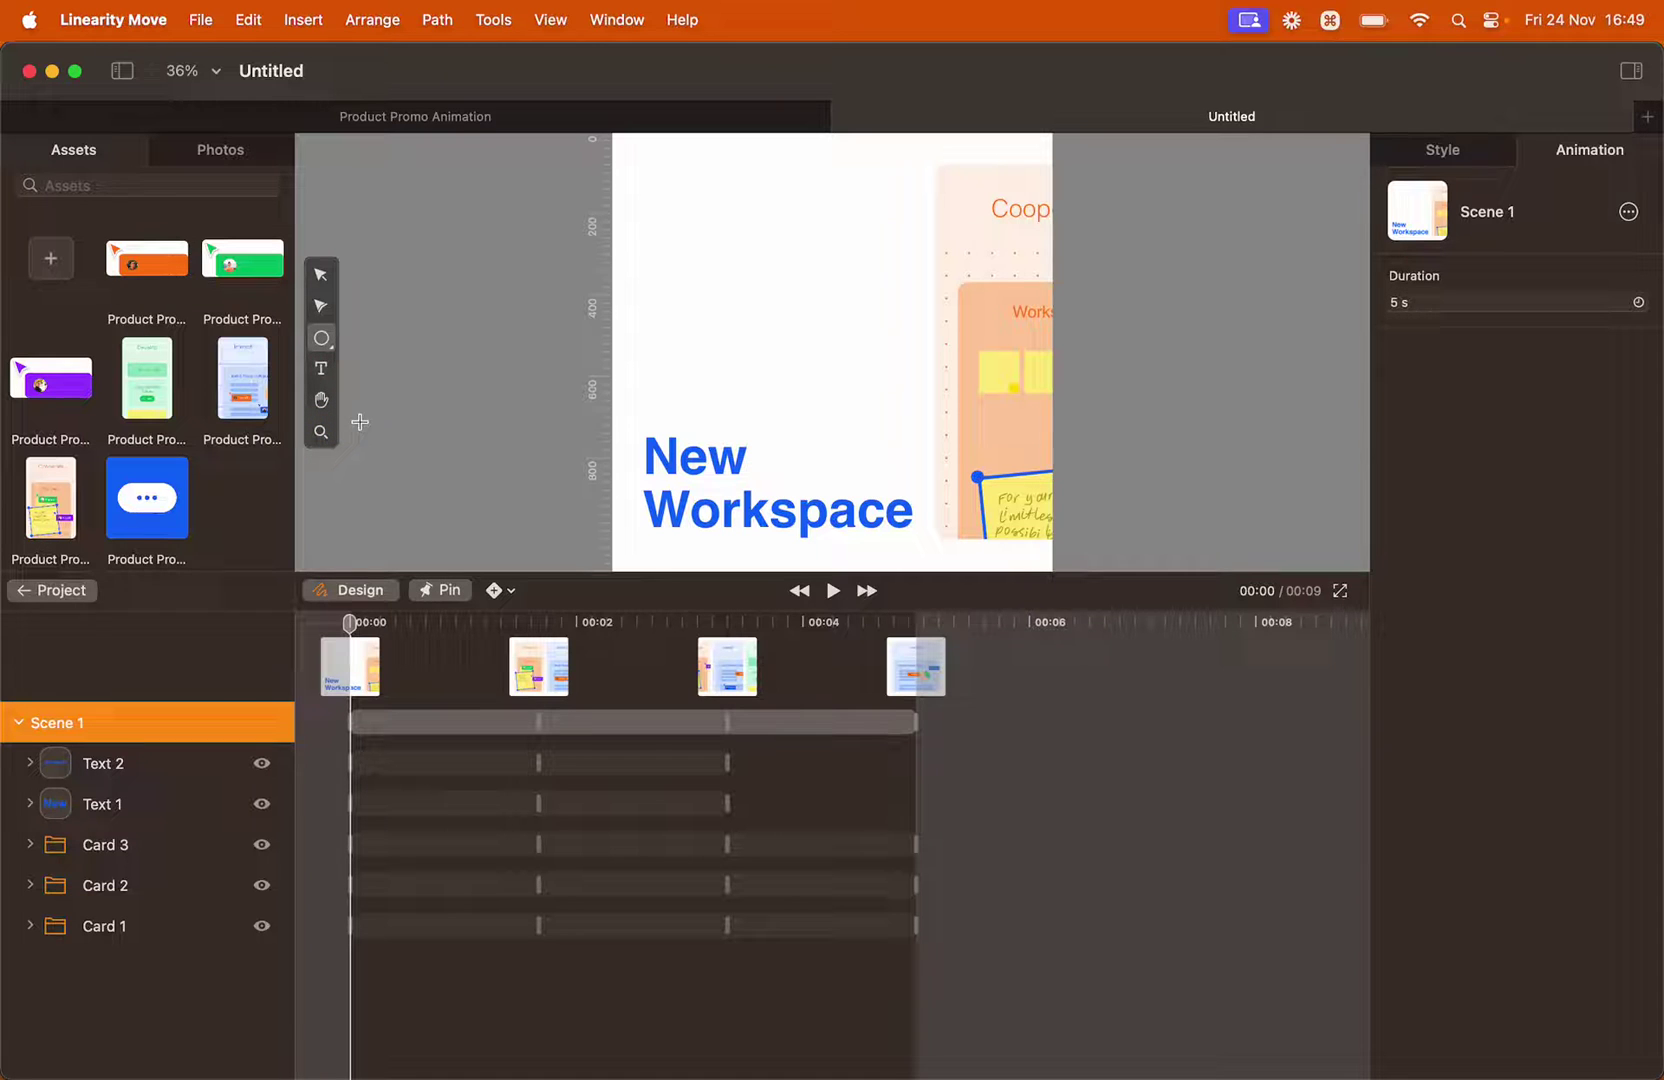
pyautogui.press('shift')
# Draw a circle on Scene 1, fill it headline blue #0F68F5, and centre it on the artboard
pyautogui.moveTo(673, 206); pyautogui.dragTo(972, 499)
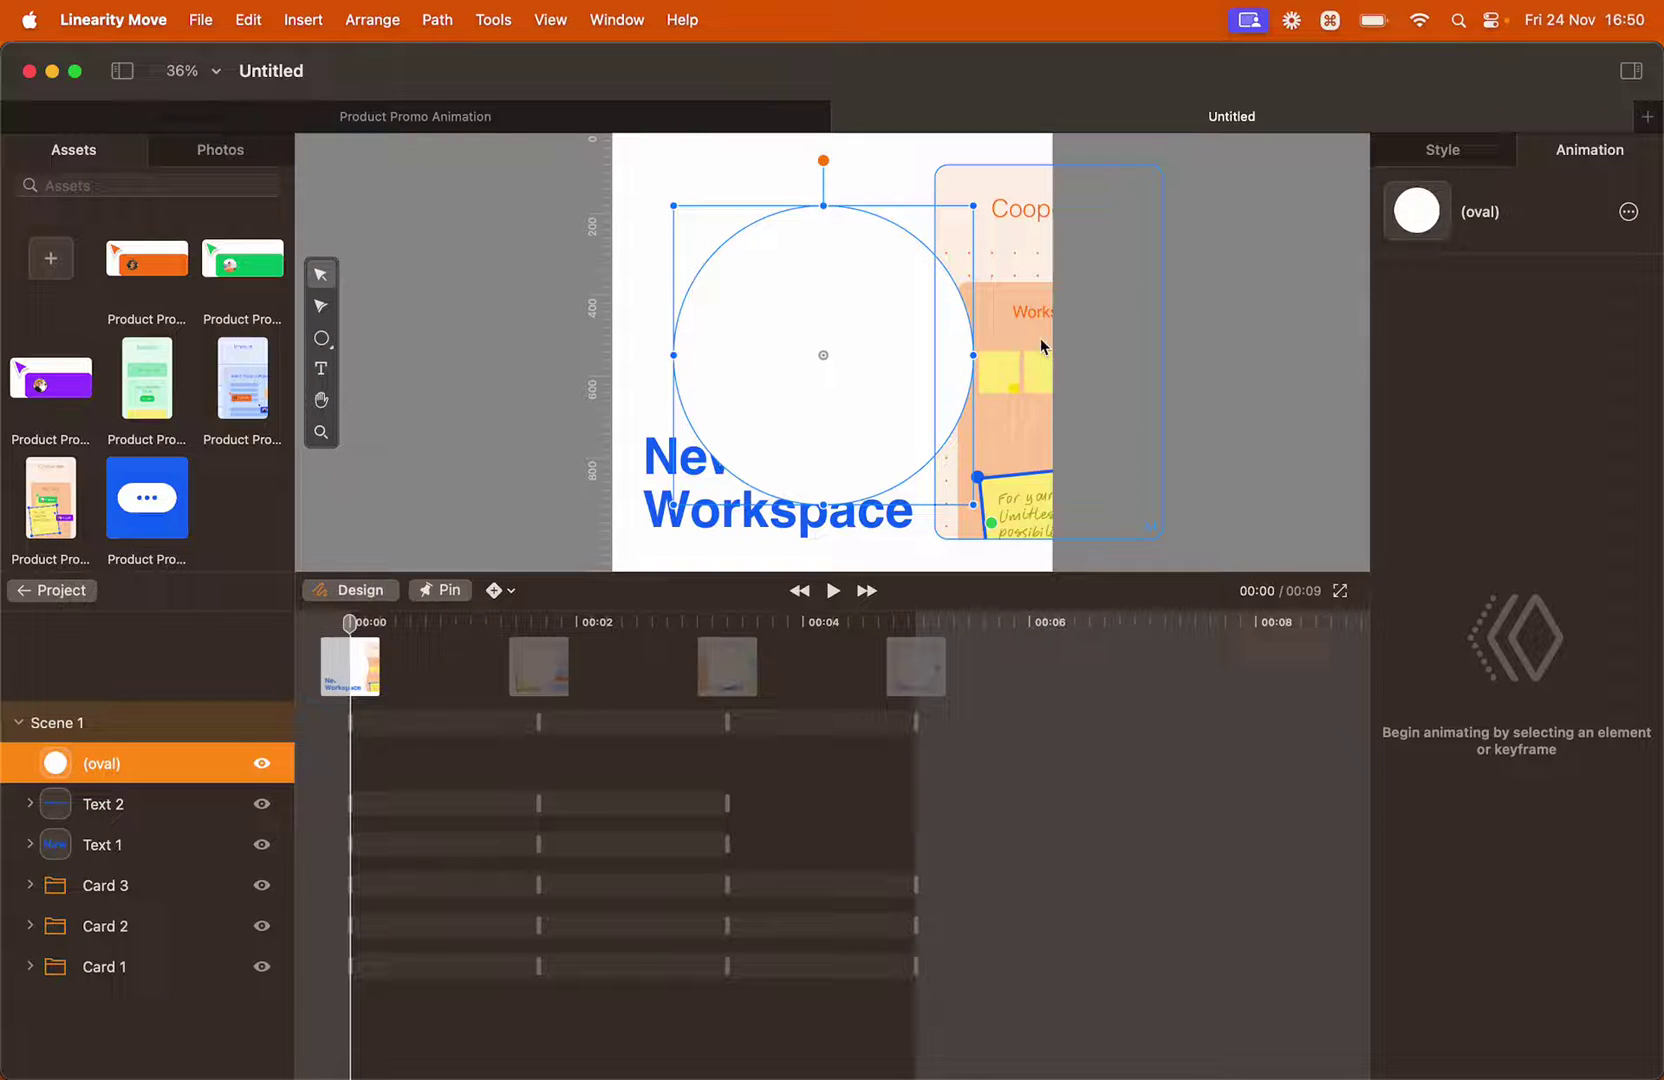
pyautogui.click(1427, 160)
pyautogui.click(1470, 481)
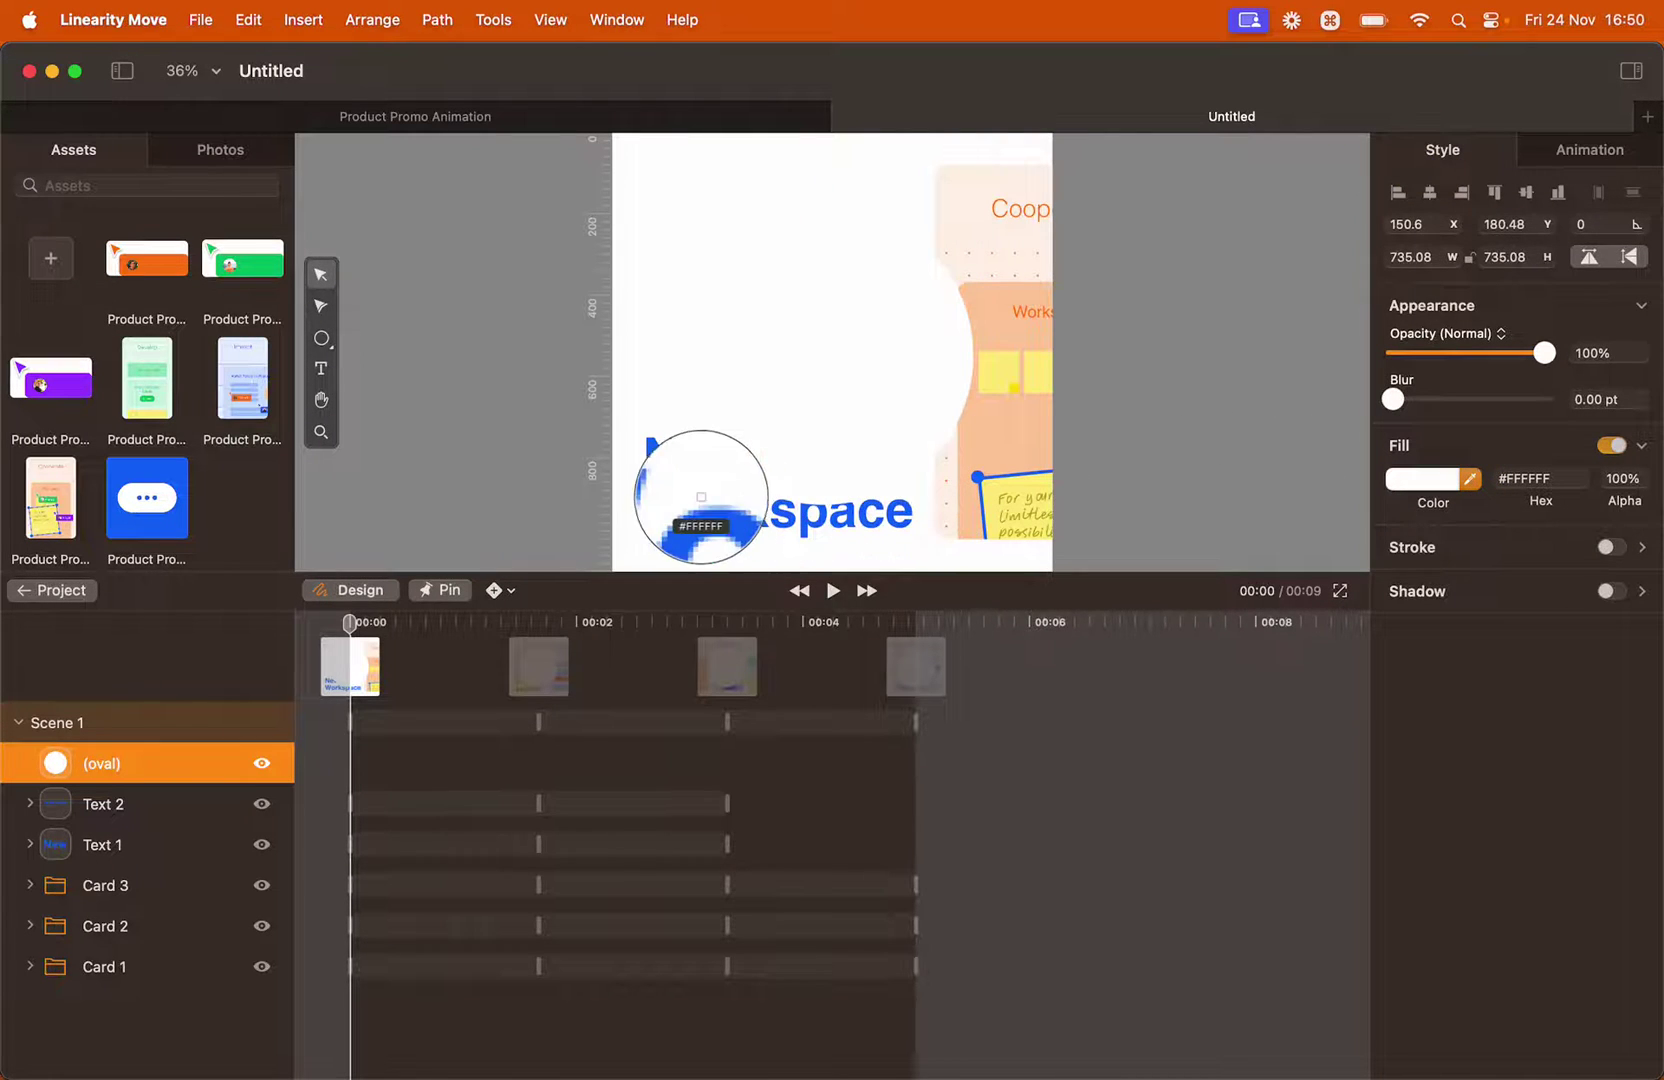
pyautogui.click(683, 499)
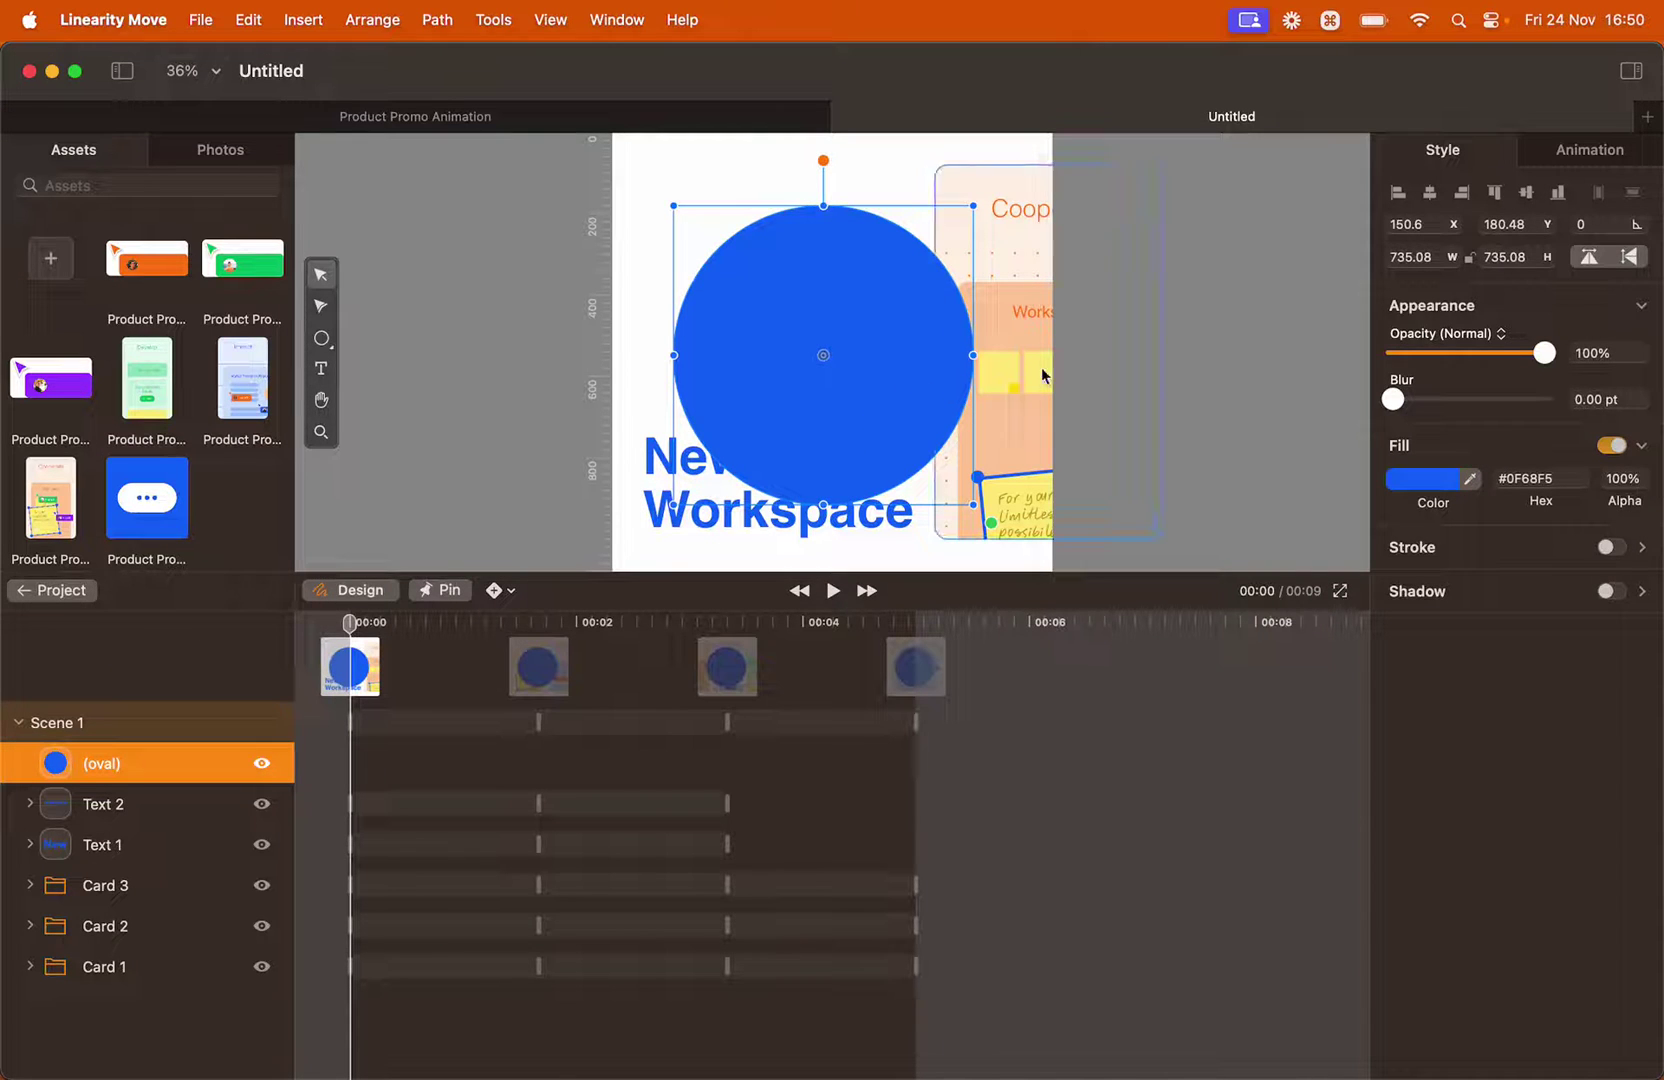
pyautogui.click(1432, 197)
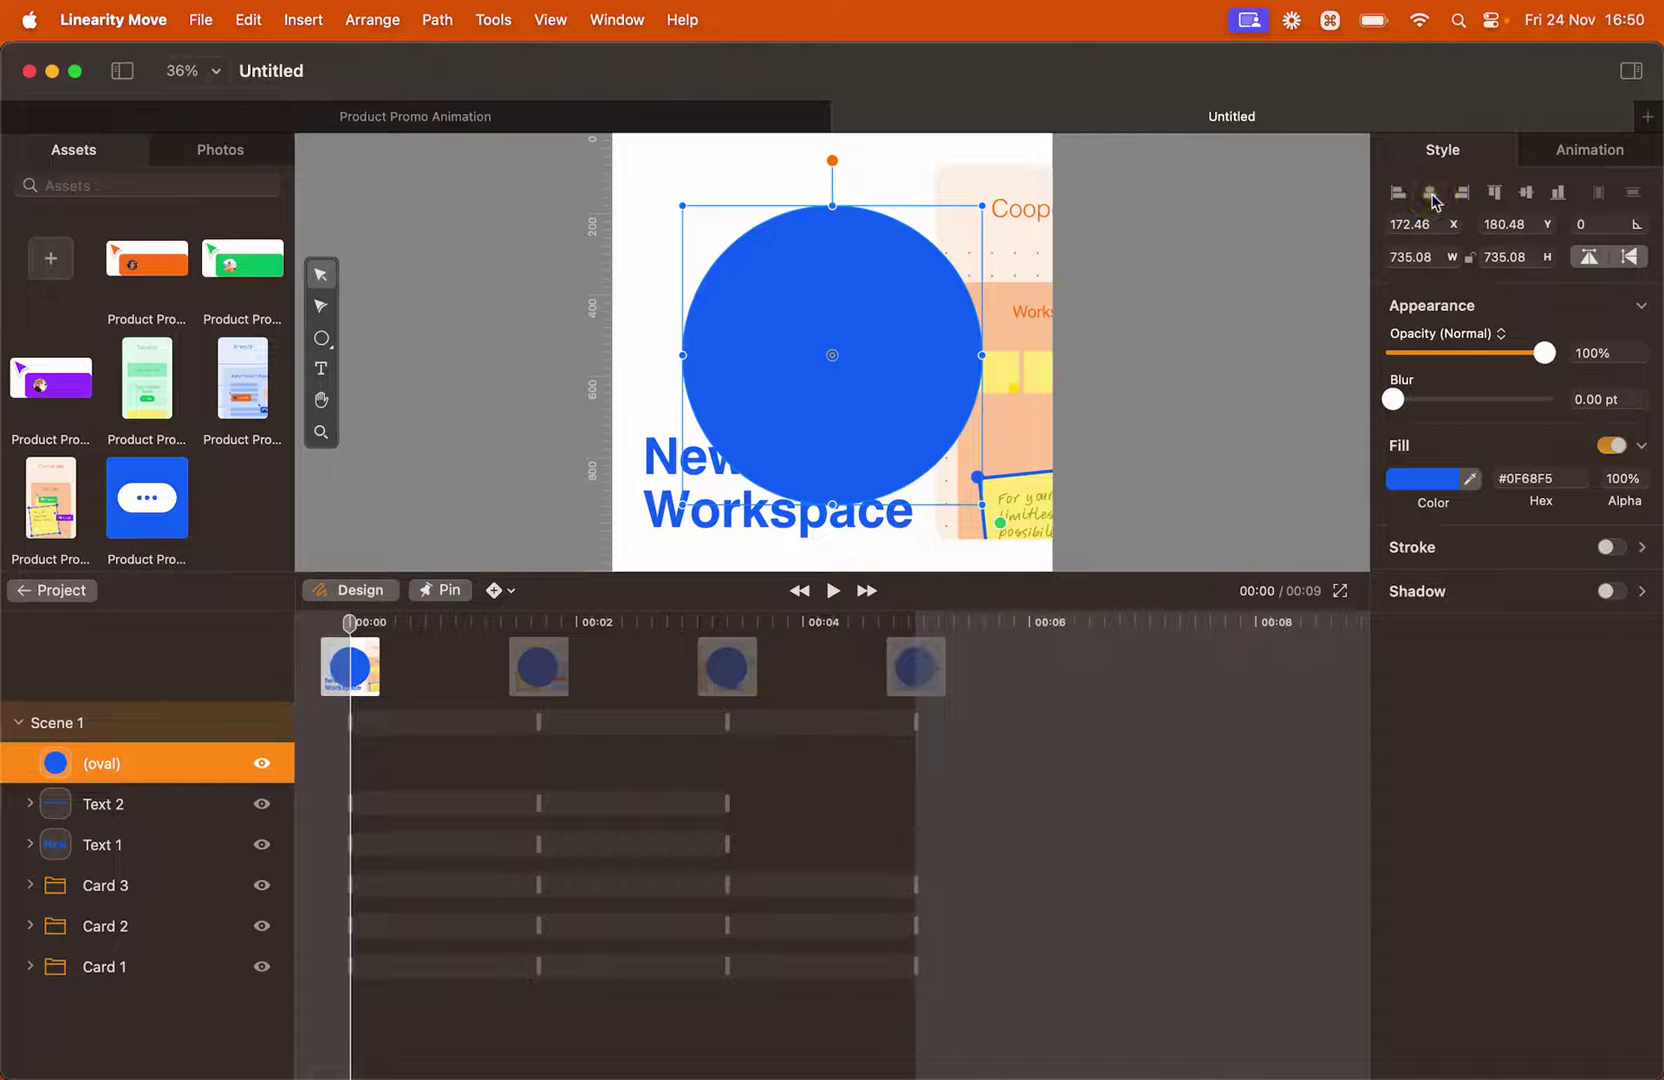
pyautogui.click(1526, 194)
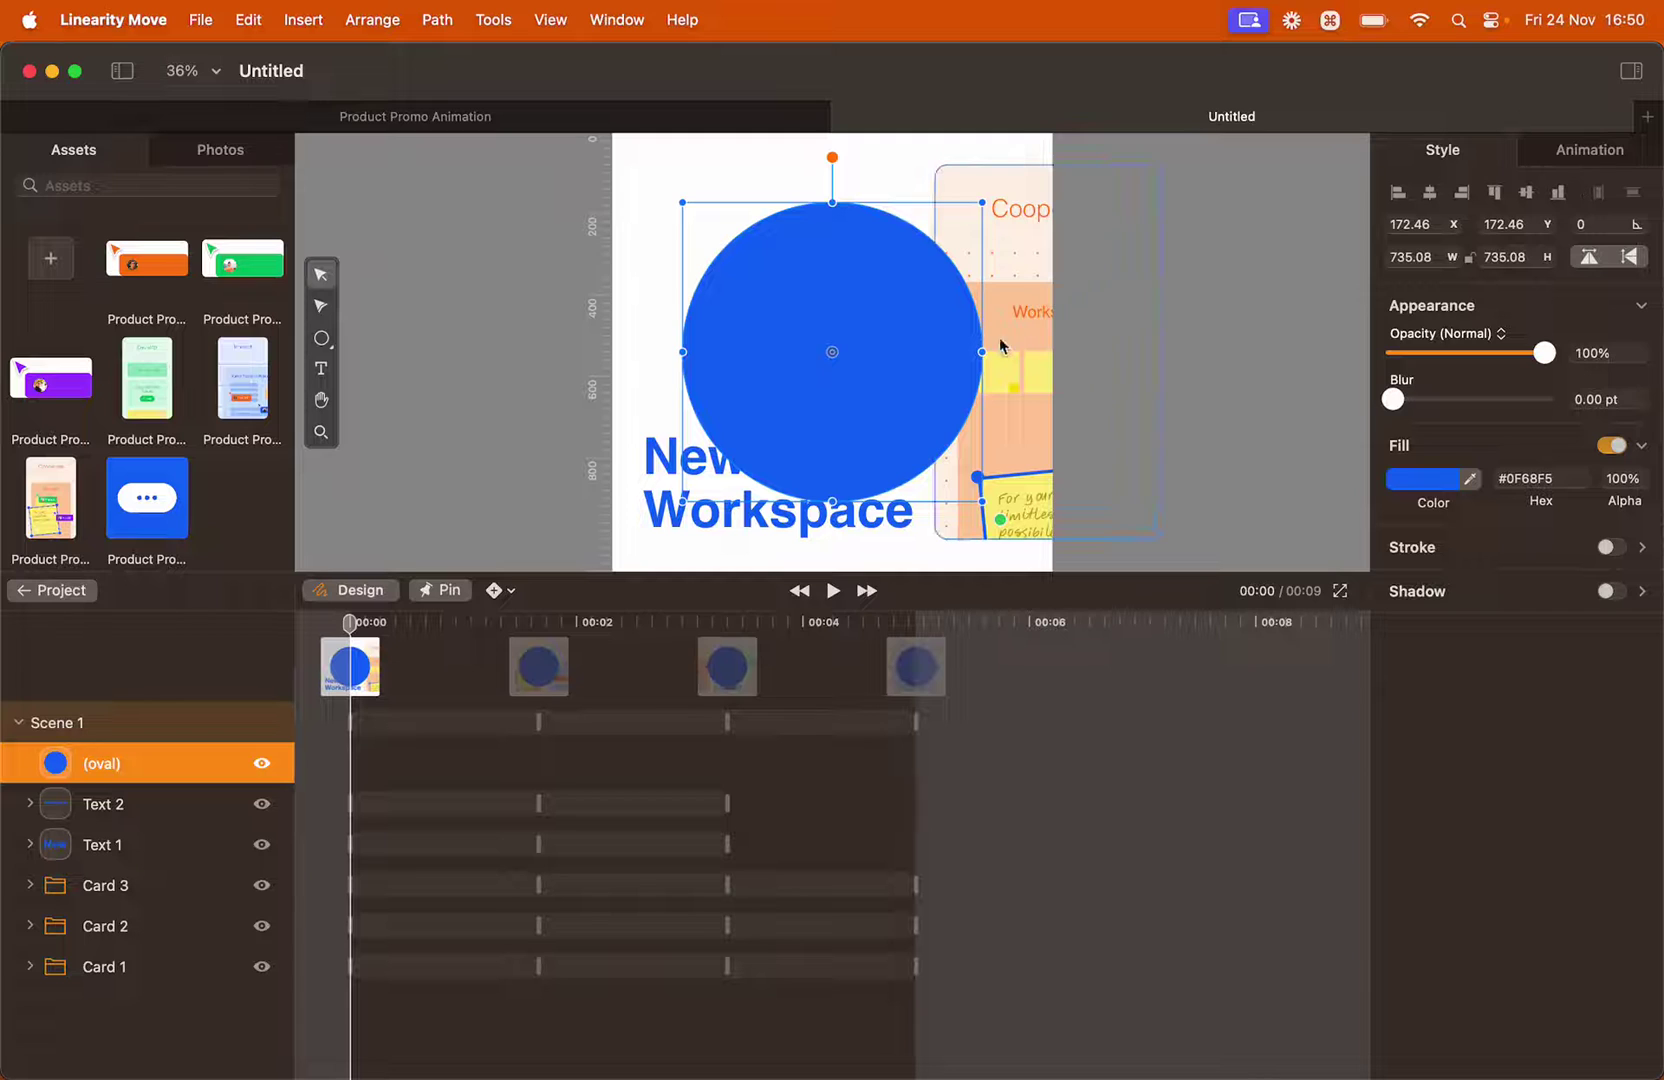
# Move the blue circle below the artboard to Y 1082.98, then switch to Animate recording mode
pyautogui.scroll(-3, 893, 347)
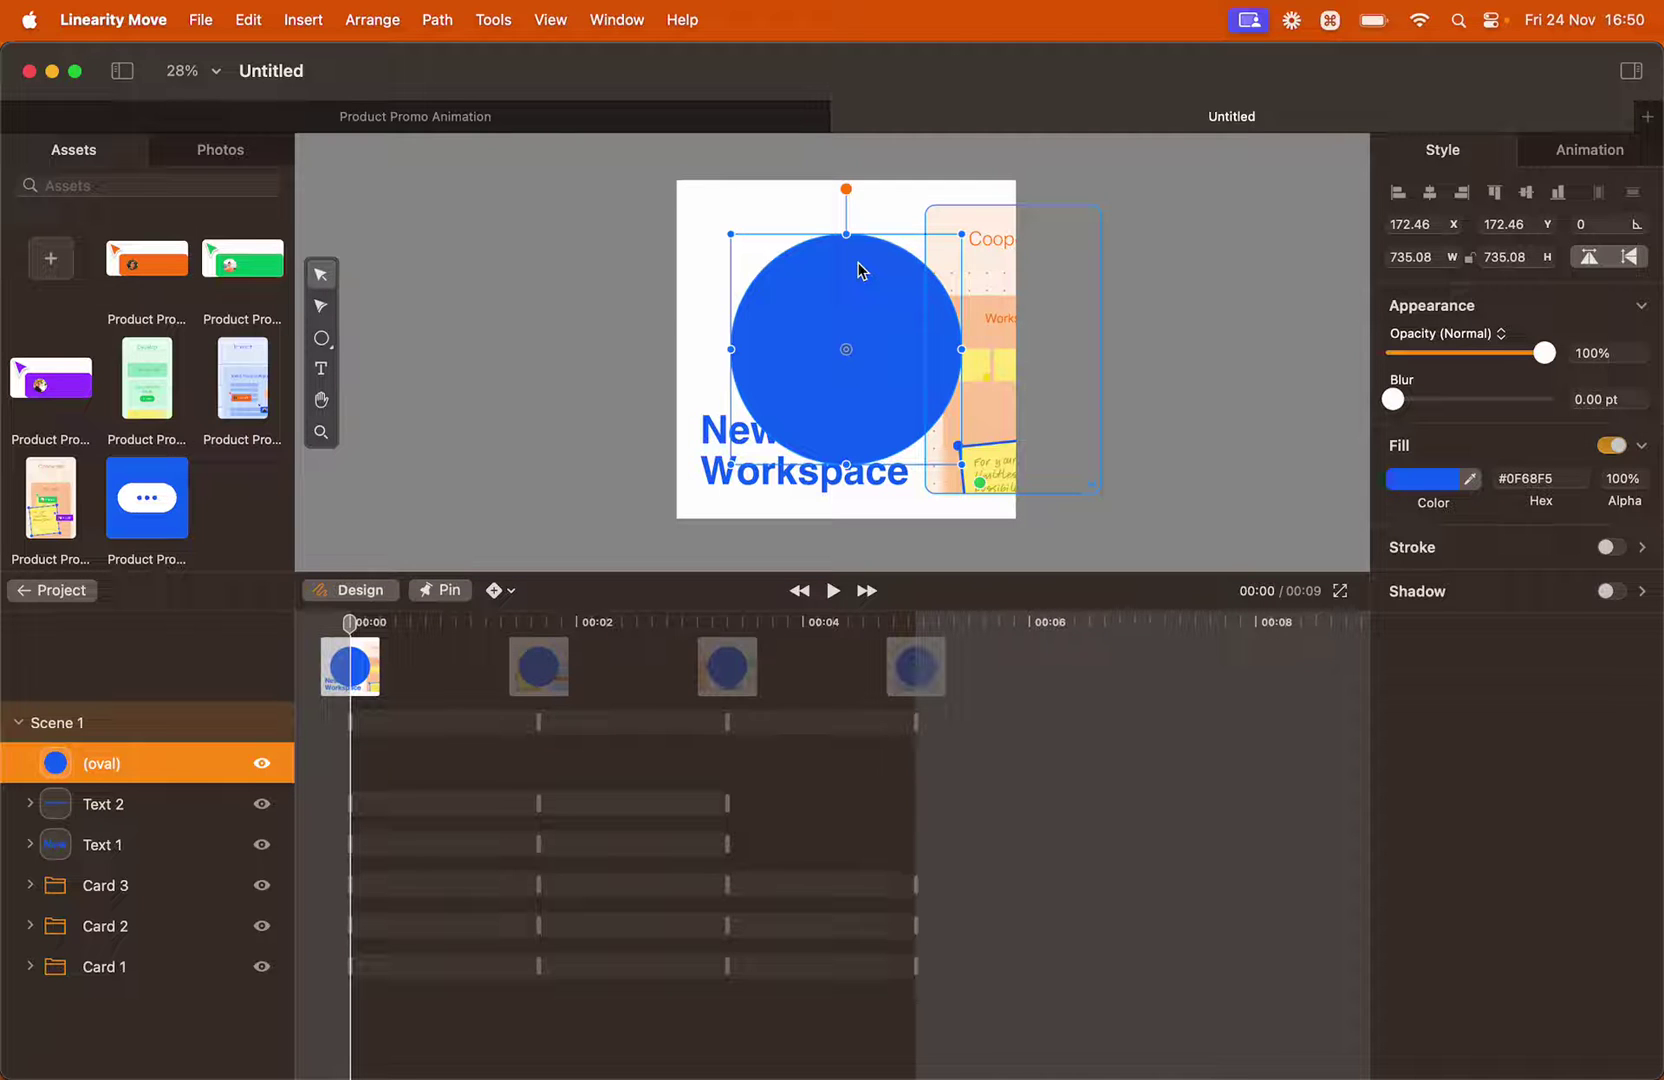
pyautogui.click(858, 270)
pyautogui.moveTo(858, 270); pyautogui.dragTo(857, 549)
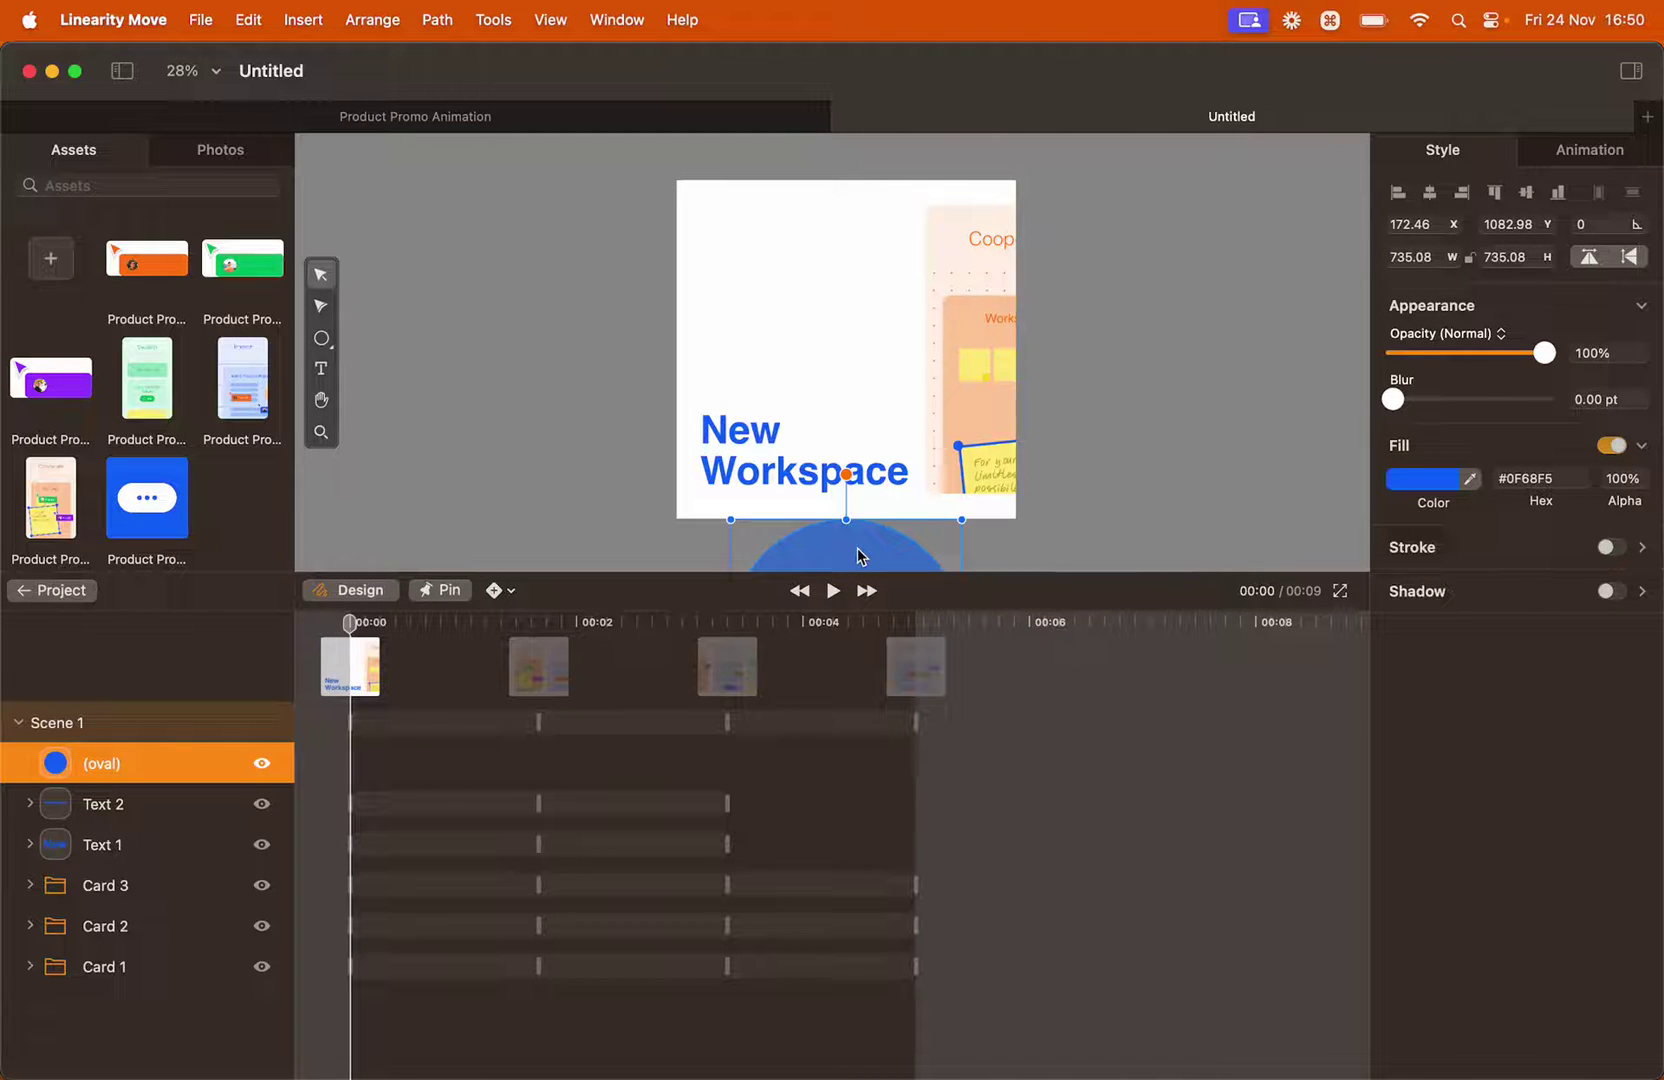
pyautogui.click(372, 596)
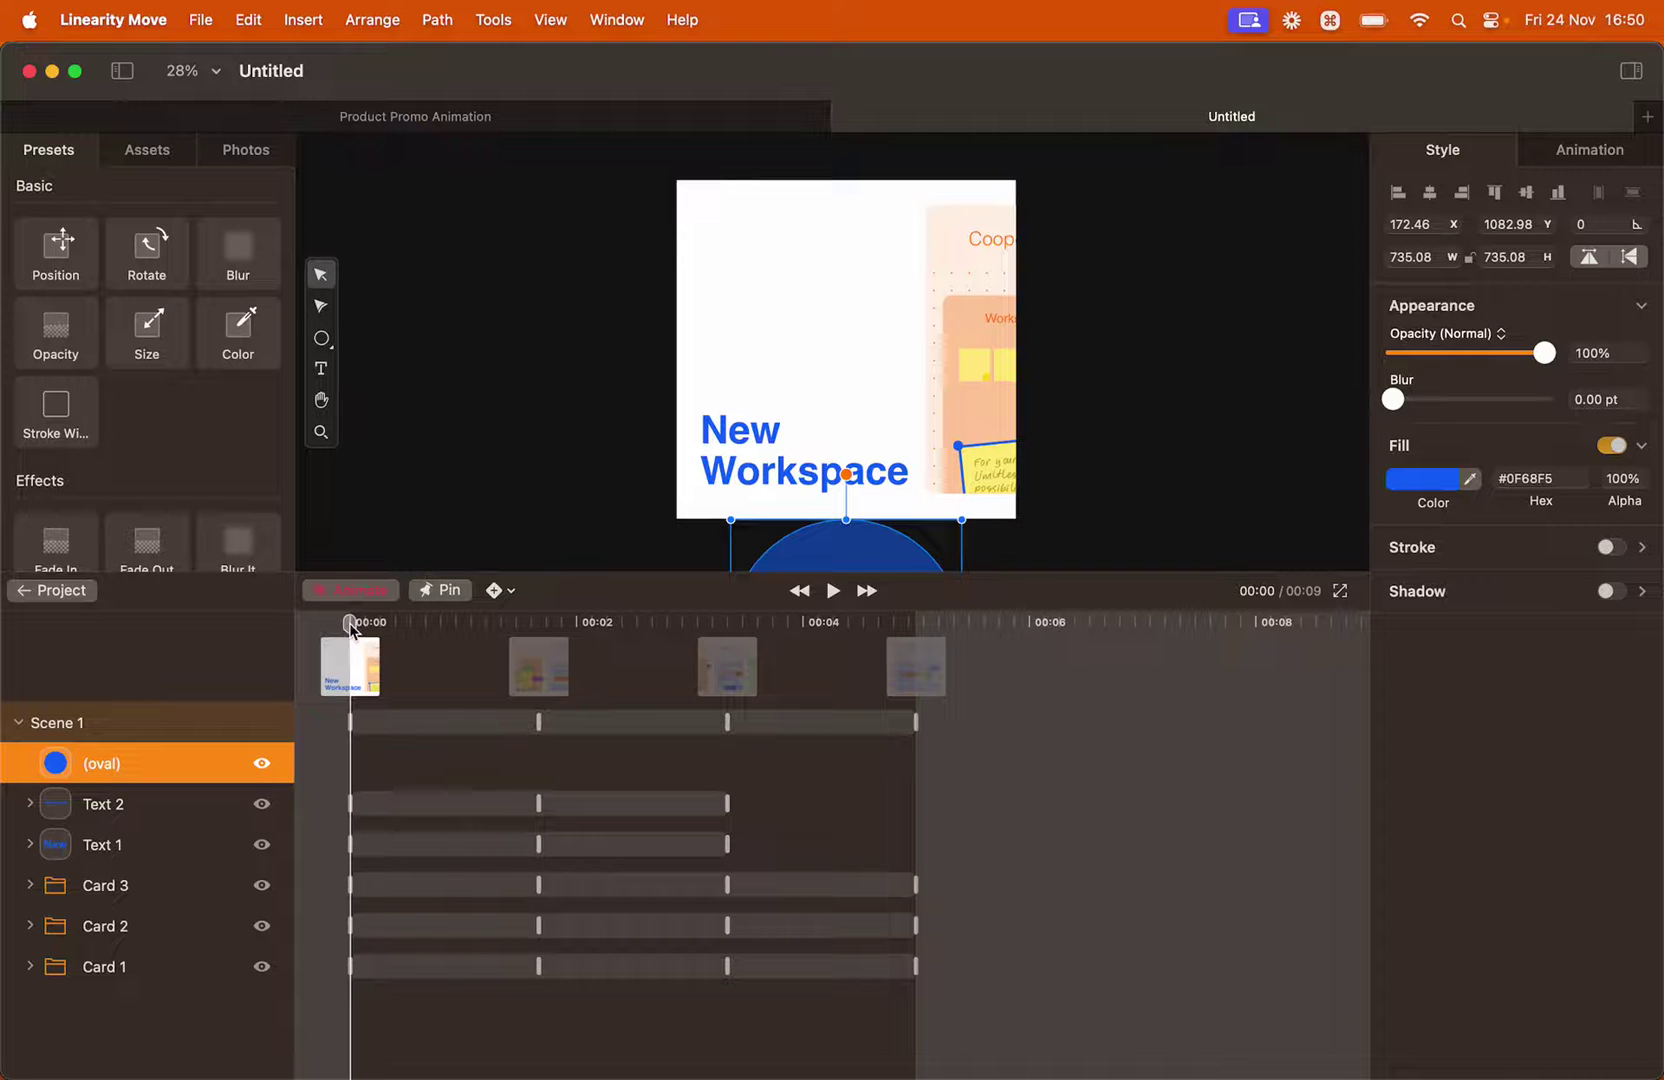
# At 00:05, move the blue circle up, centre it, and enlarge it to 1584.56 wide
pyautogui.moveTo(352, 628); pyautogui.dragTo(924, 646)
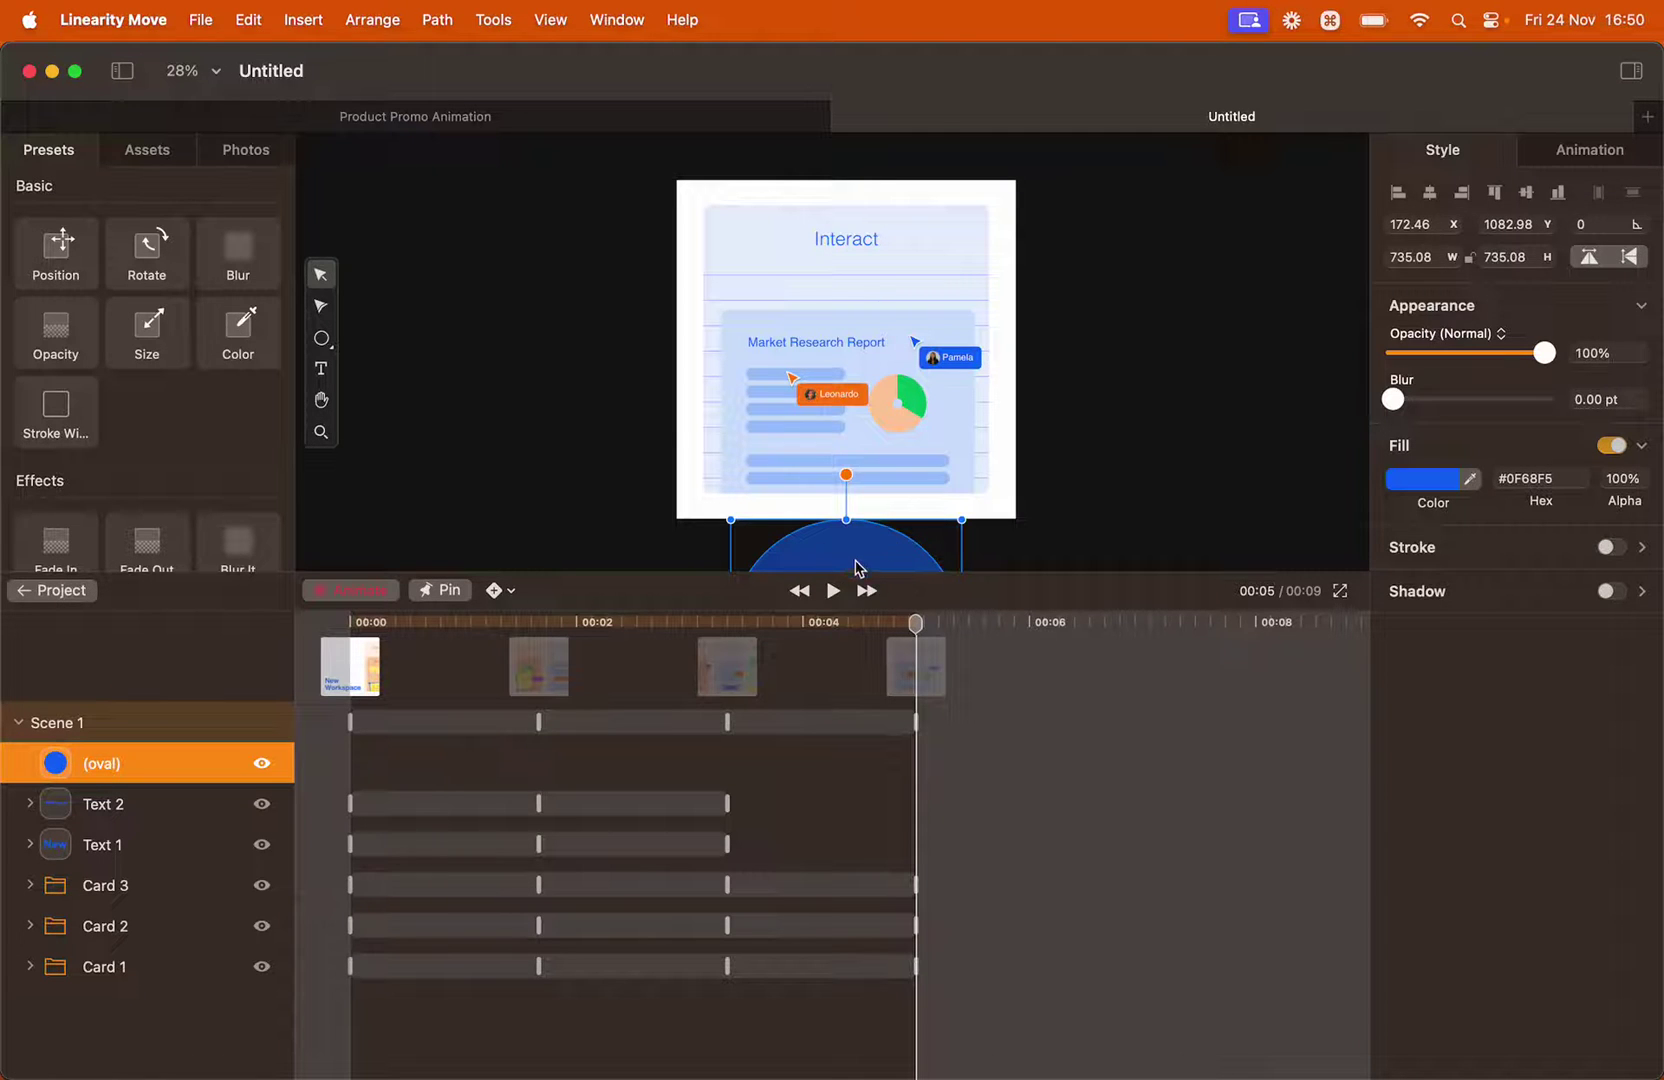
pyautogui.moveTo(856, 558); pyautogui.dragTo(854, 284)
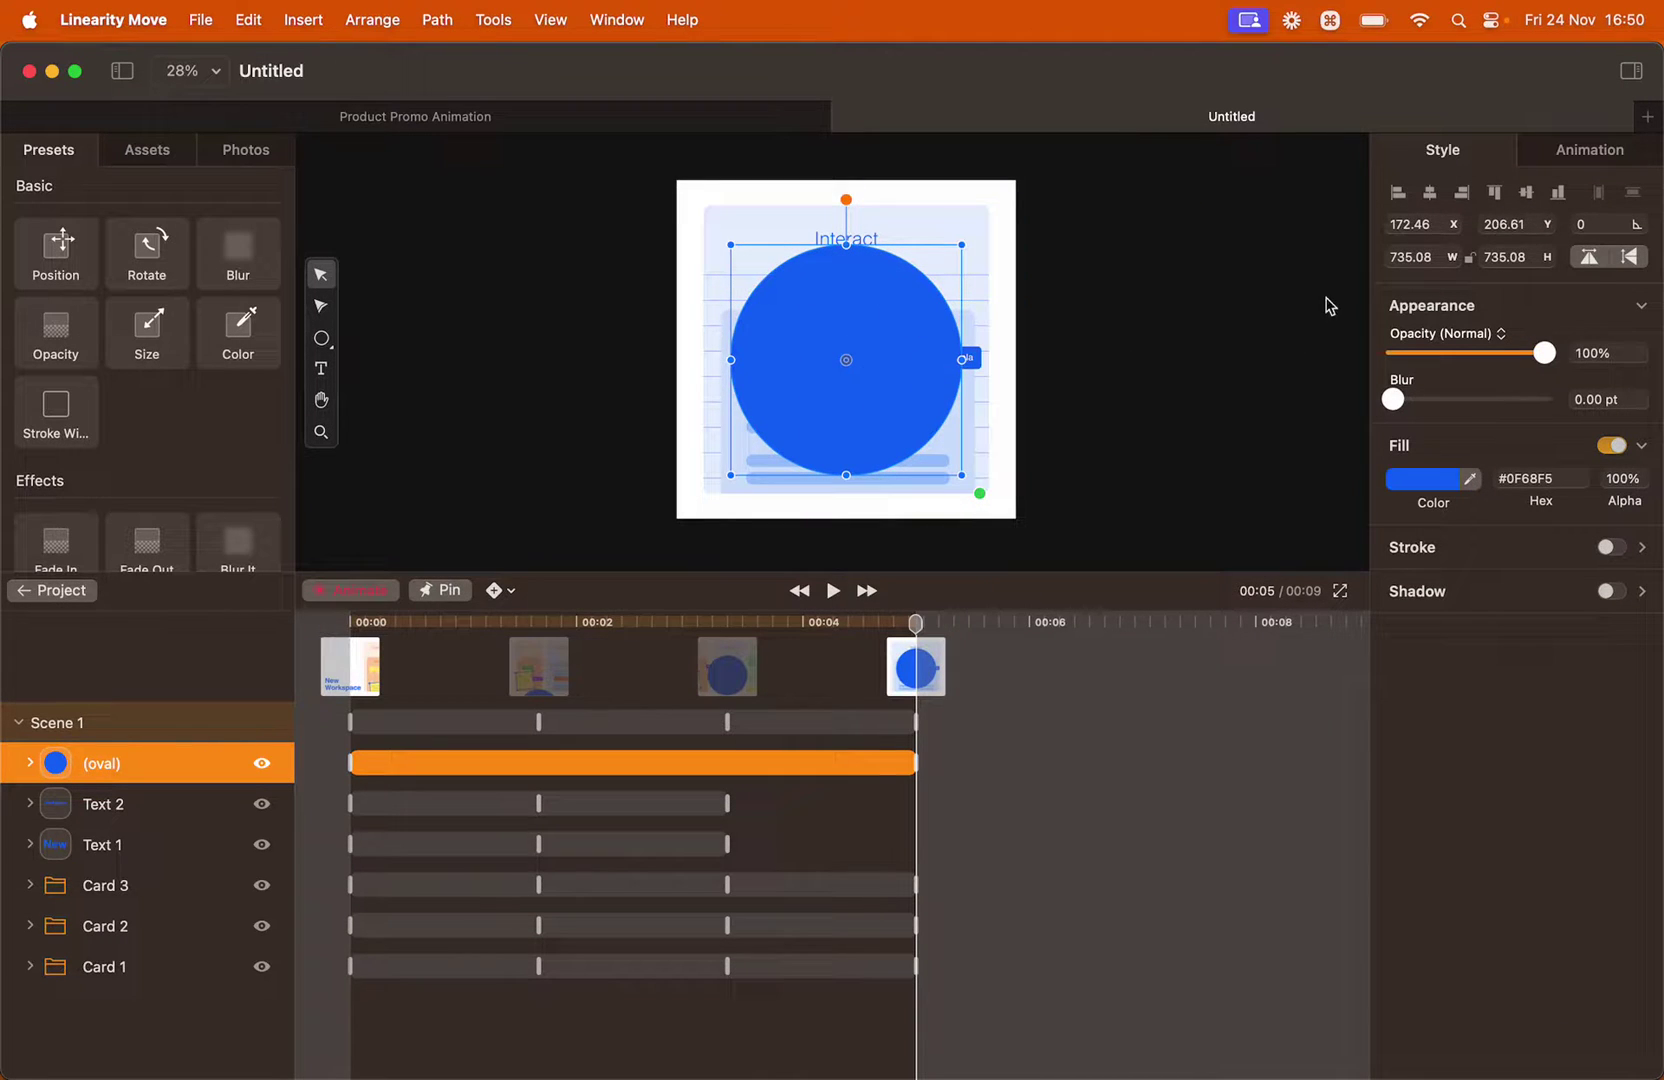
pyautogui.click(1528, 193)
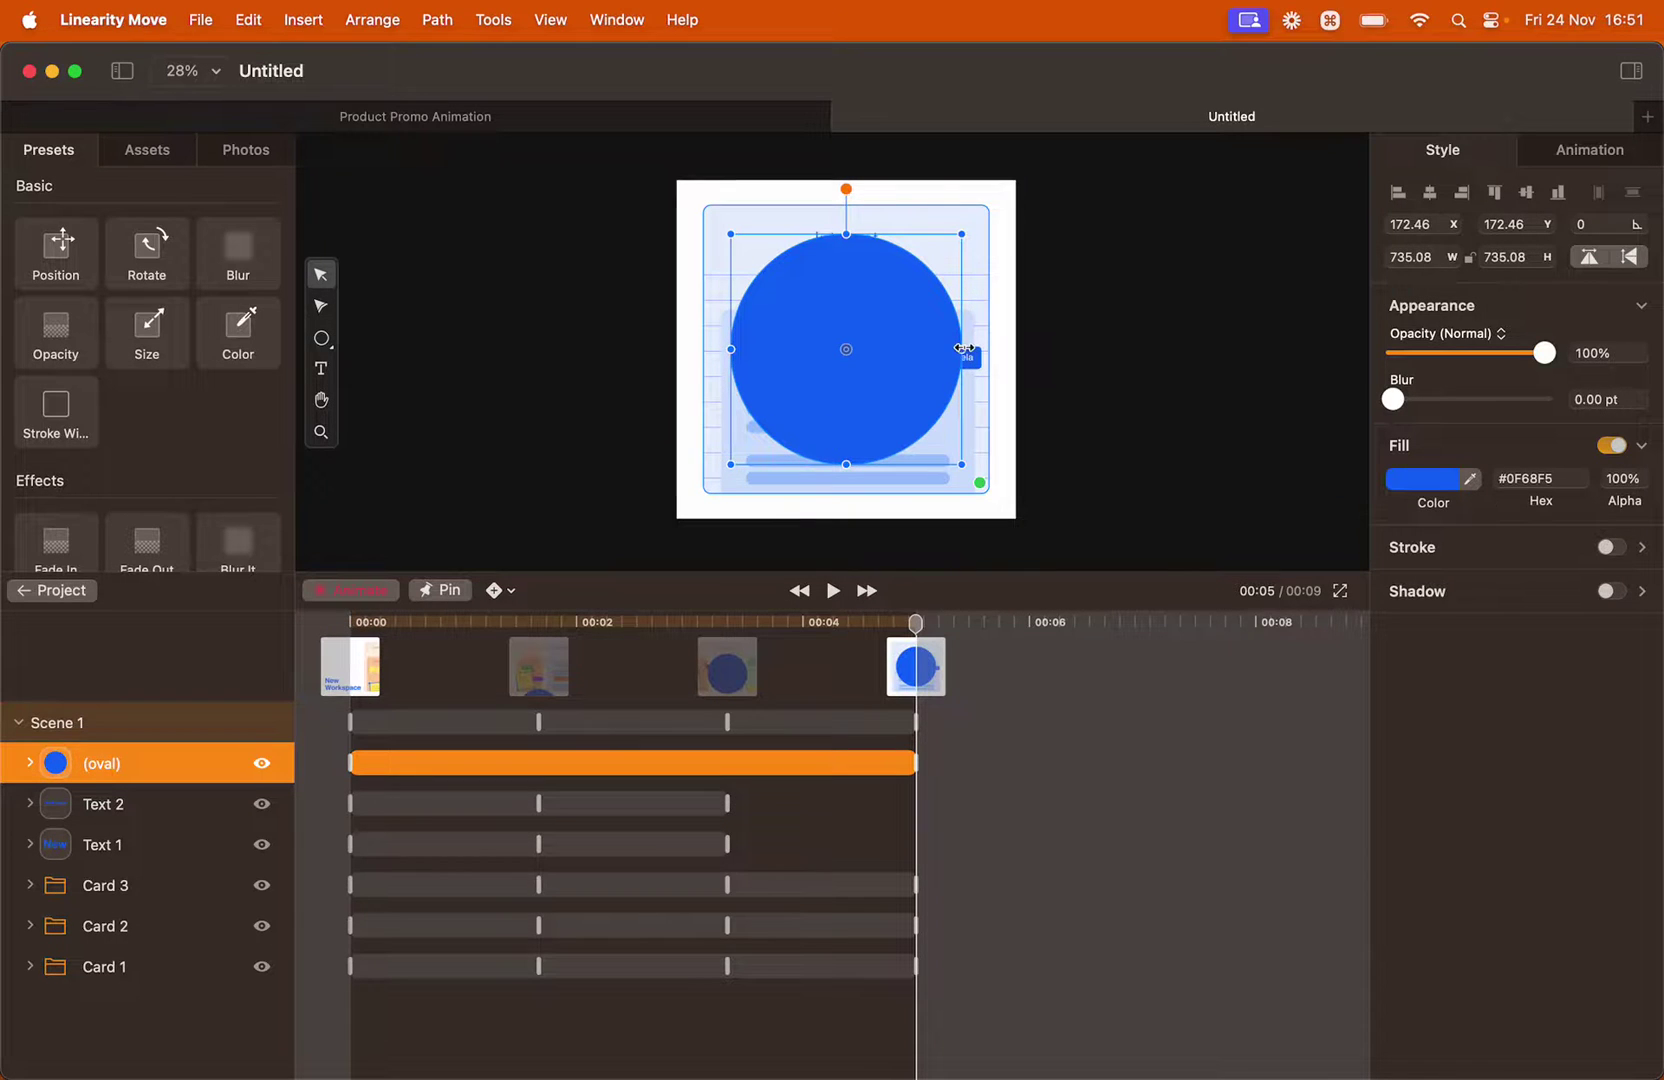
pyautogui.moveTo(962, 348); pyautogui.dragTo(1096, 370)
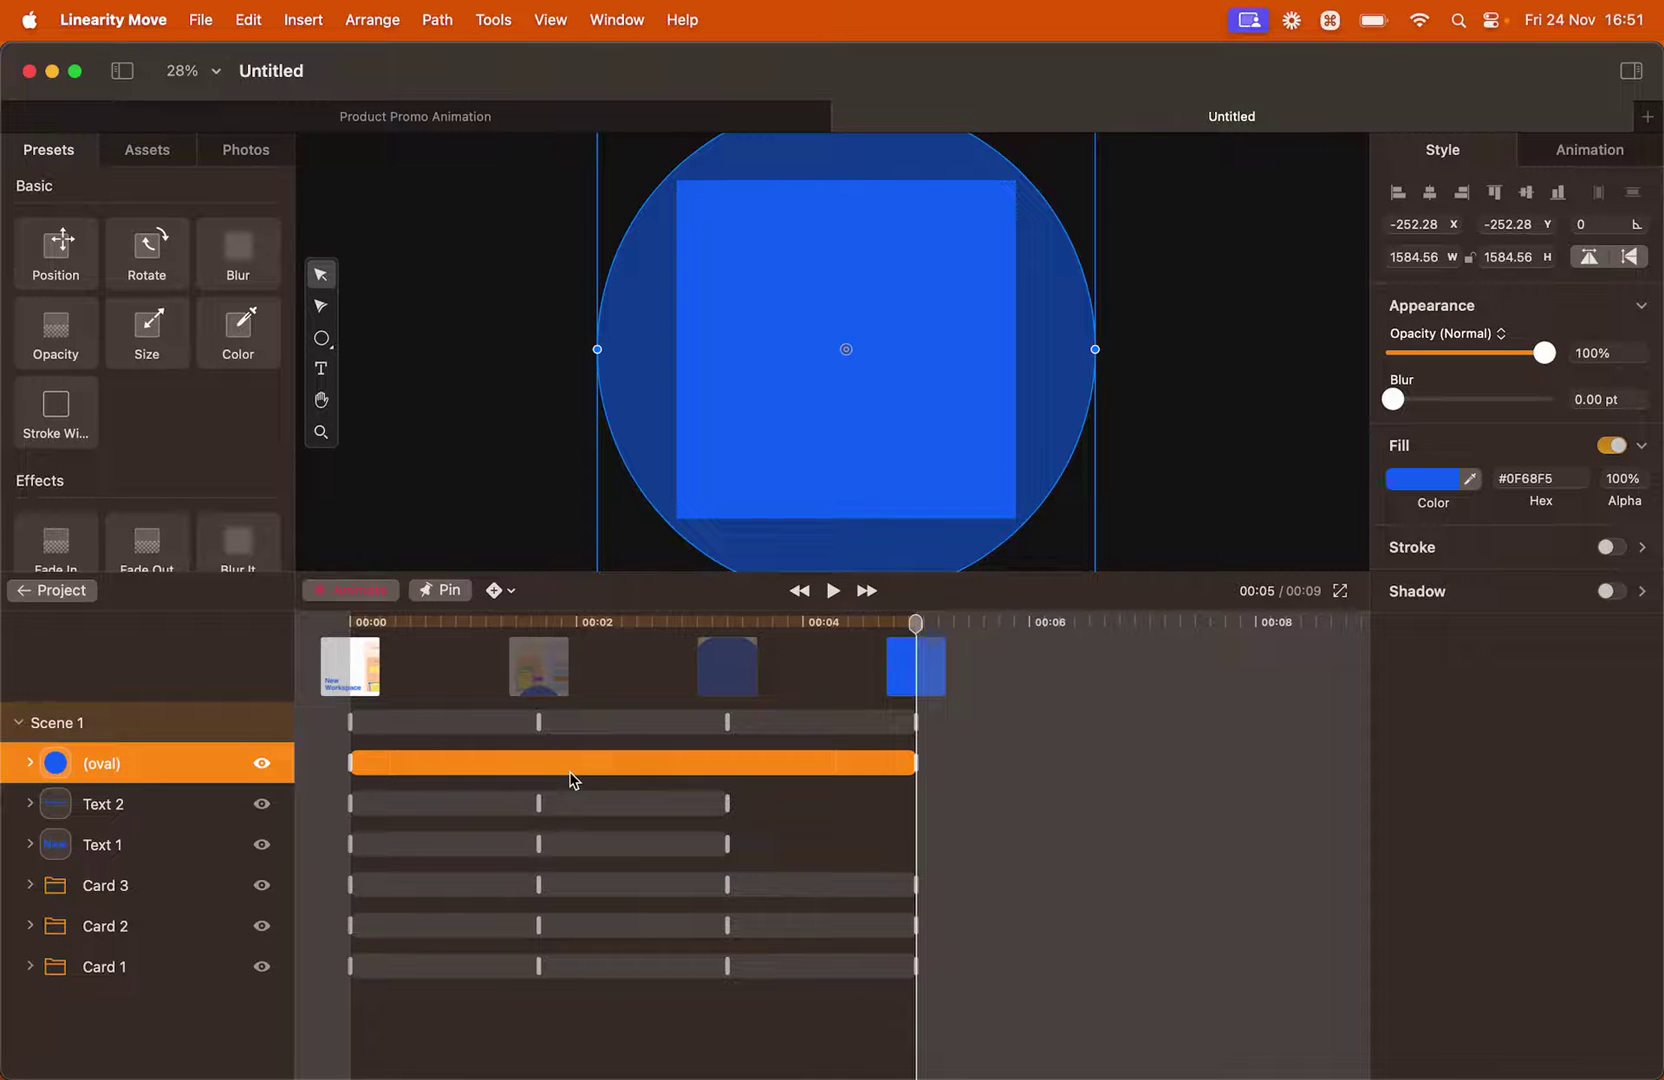
# Preview Scene 1, shorten the circle's animation bar, and move the oval layer below Card 1
pyautogui.click(352, 624)
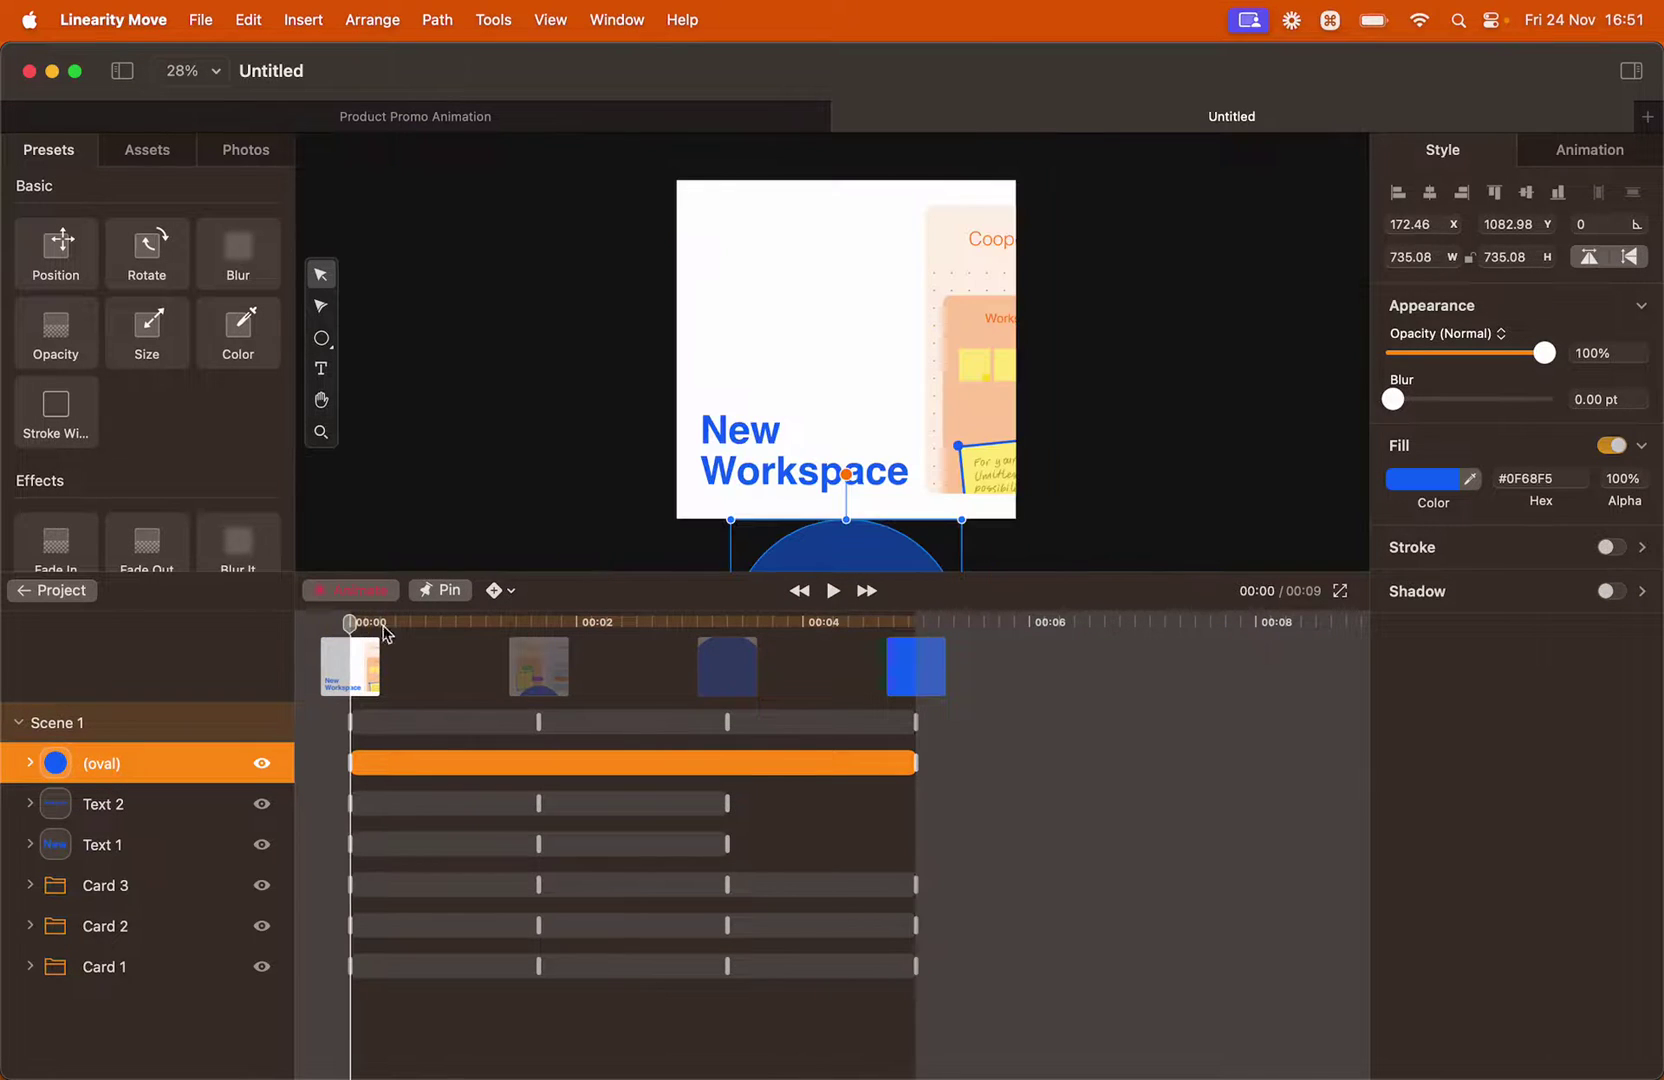
pyautogui.click(832, 591)
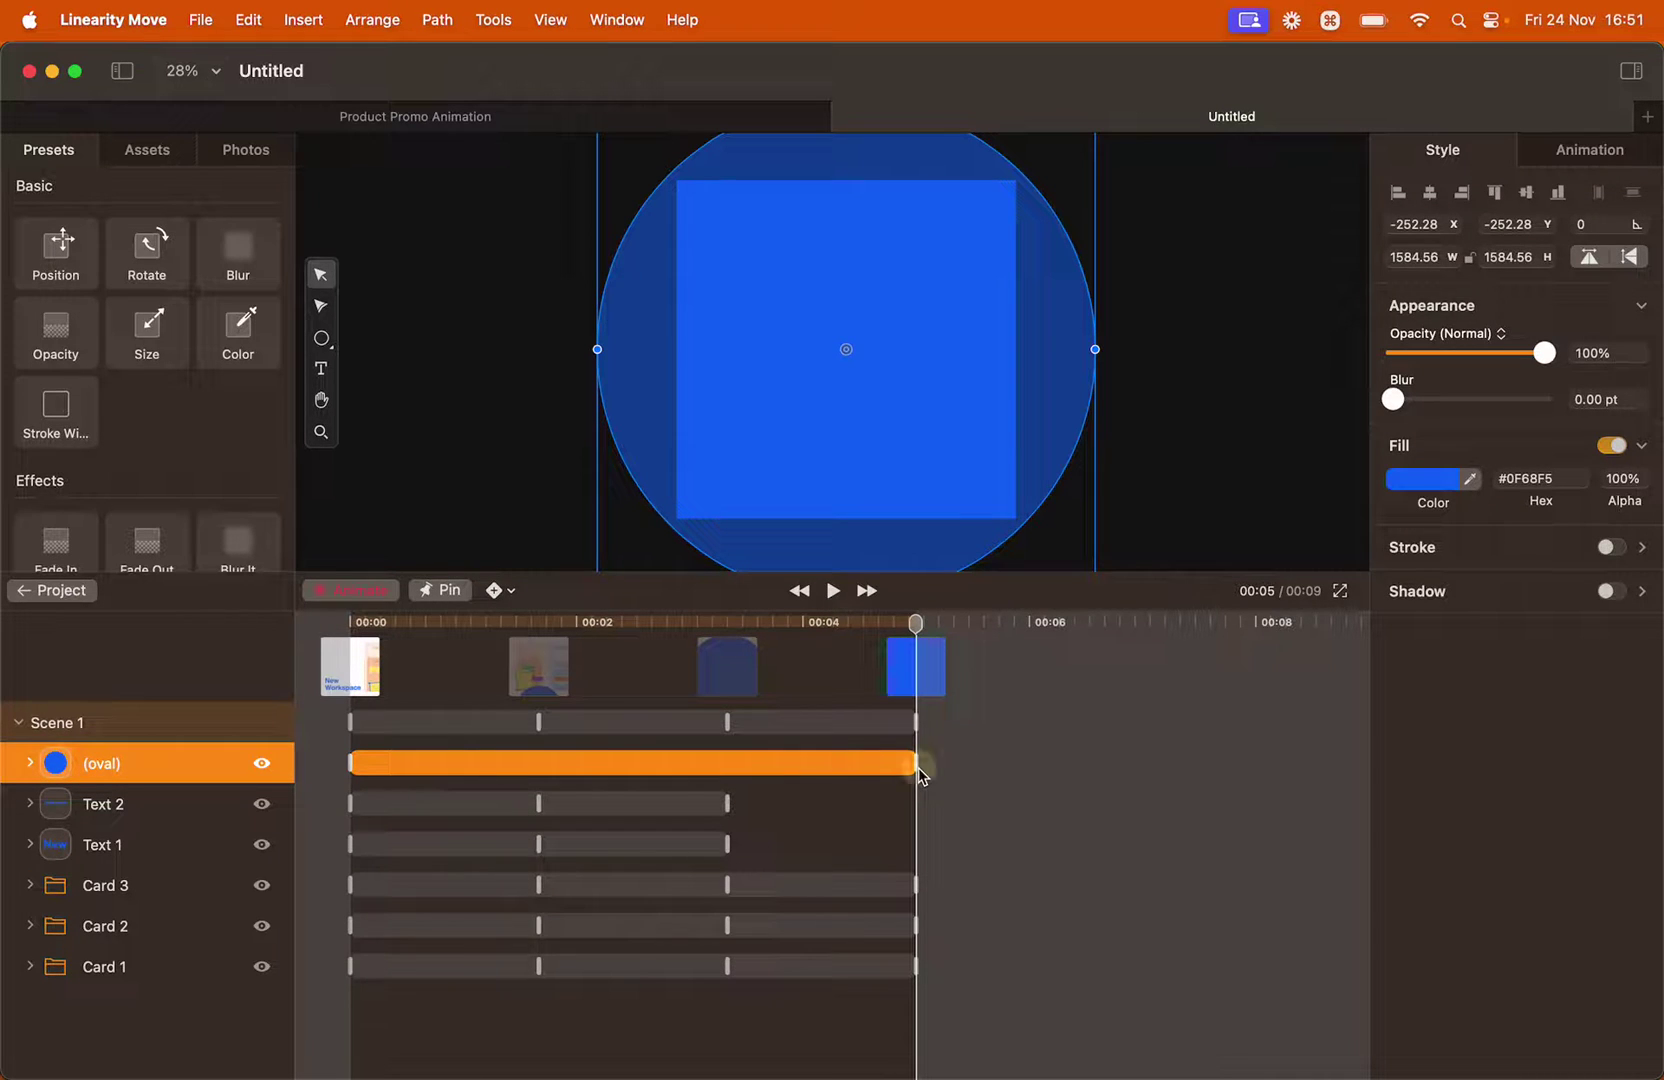
pyautogui.moveTo(917, 769); pyautogui.dragTo(542, 767)
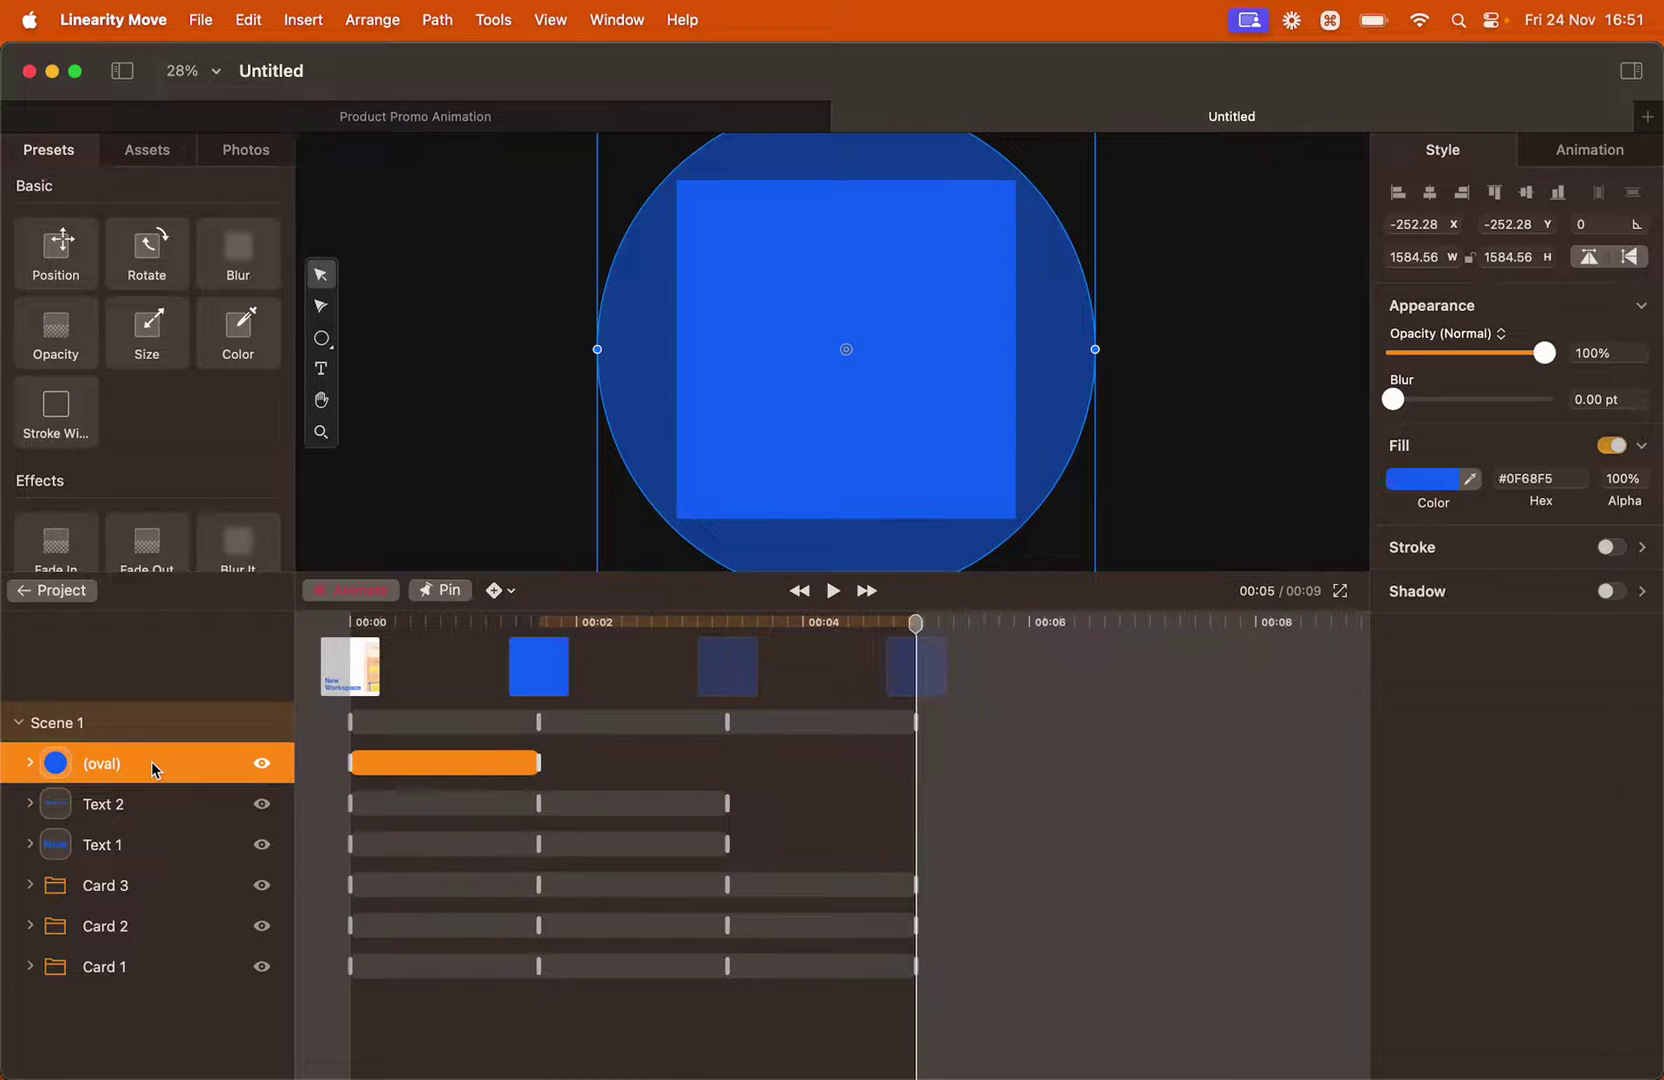
pyautogui.moveTo(153, 768); pyautogui.dragTo(165, 996)
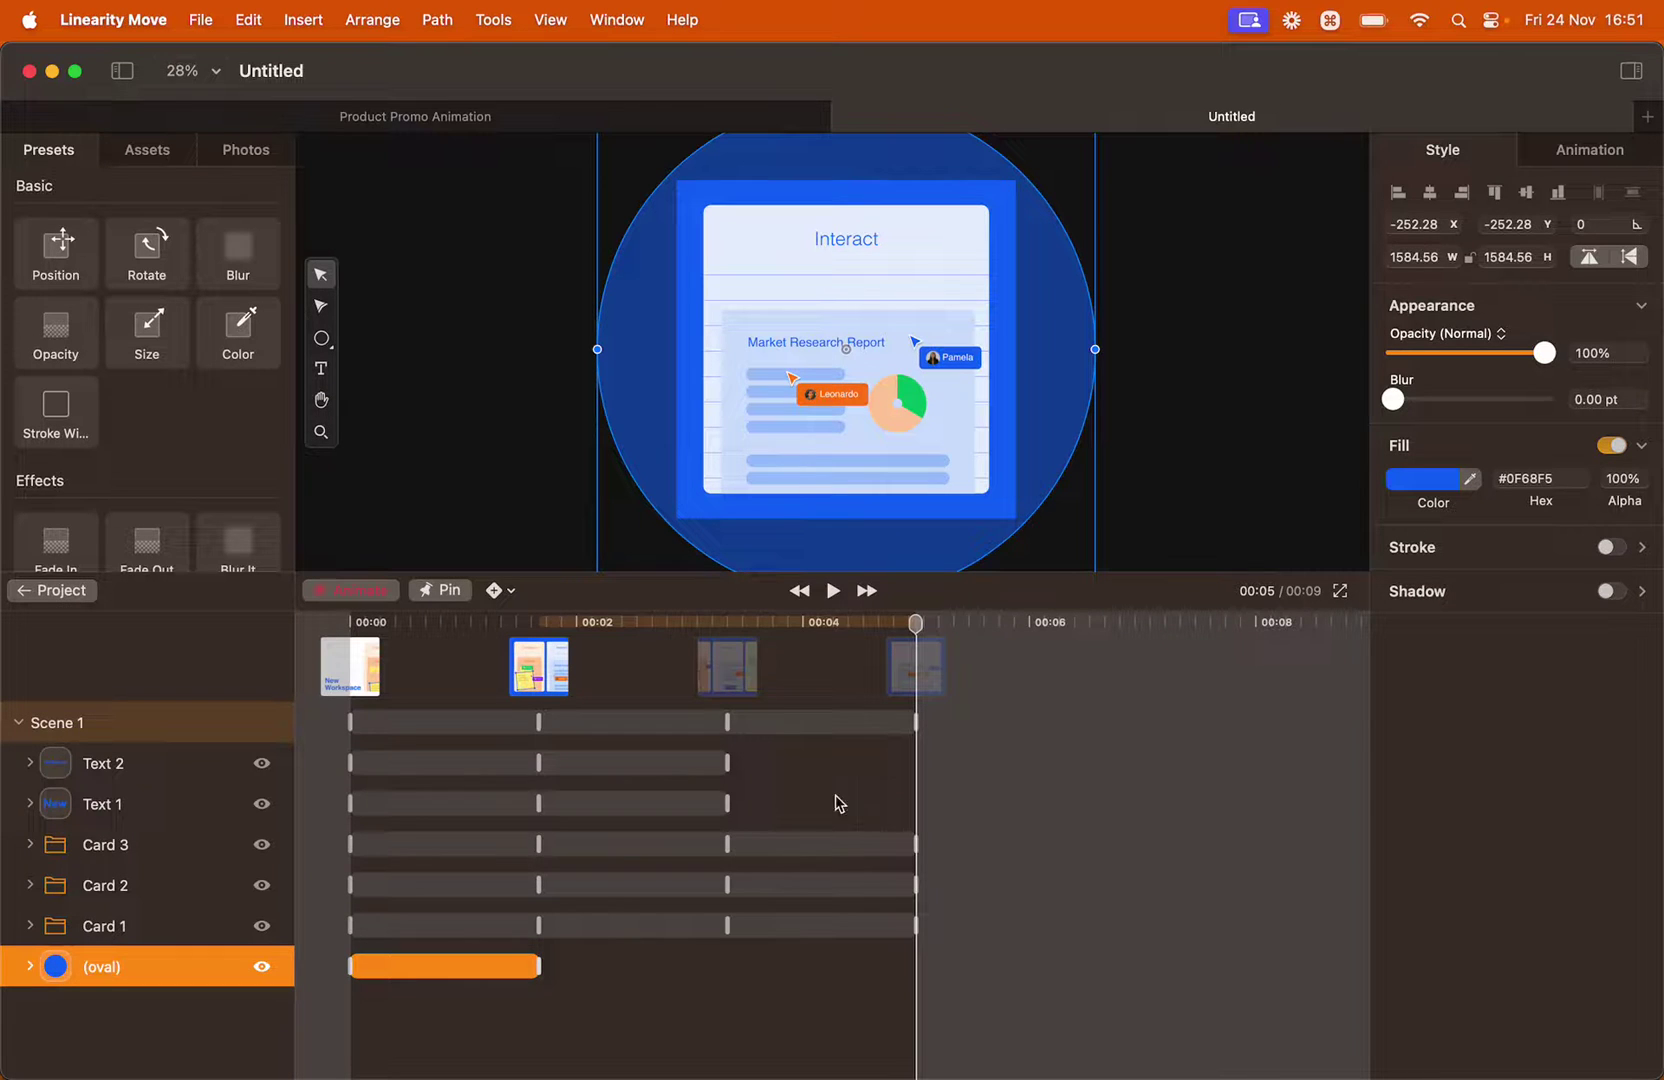
# Set Scene 1's duration to 6 s and shift the circle's growth to about 00:04–00:06
pyautogui.click(225, 723)
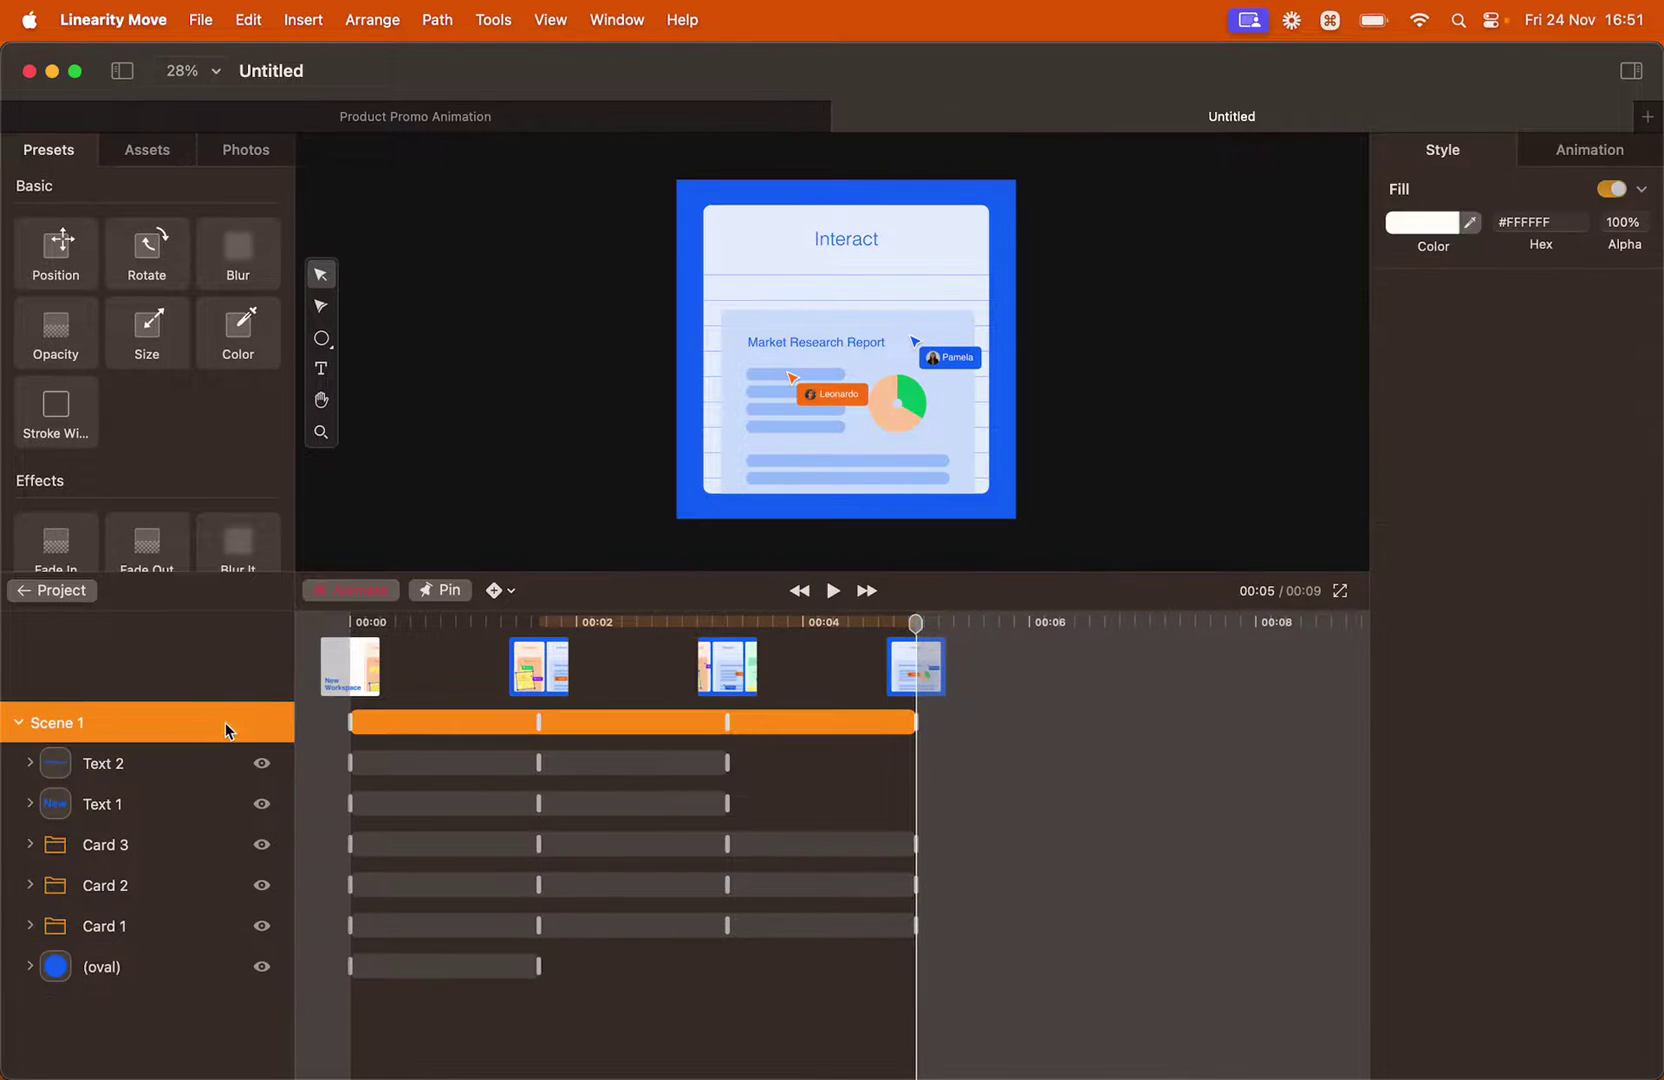
pyautogui.click(1592, 155)
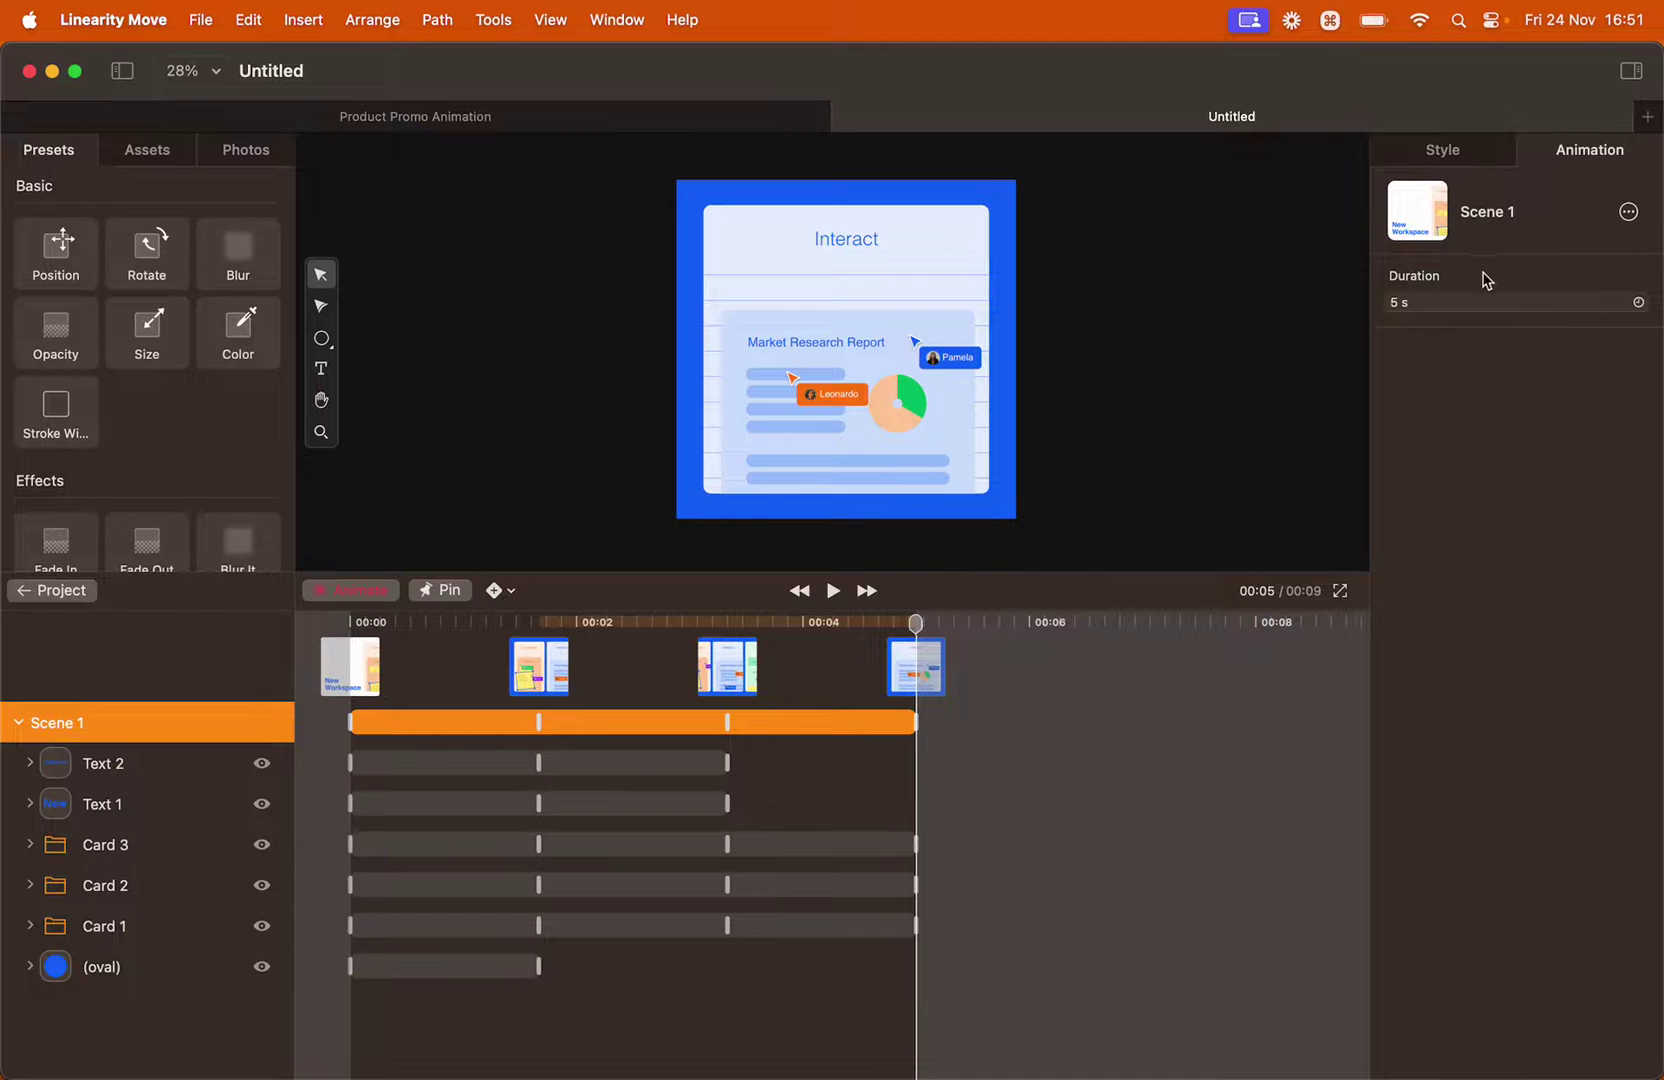
pyautogui.click(1641, 302)
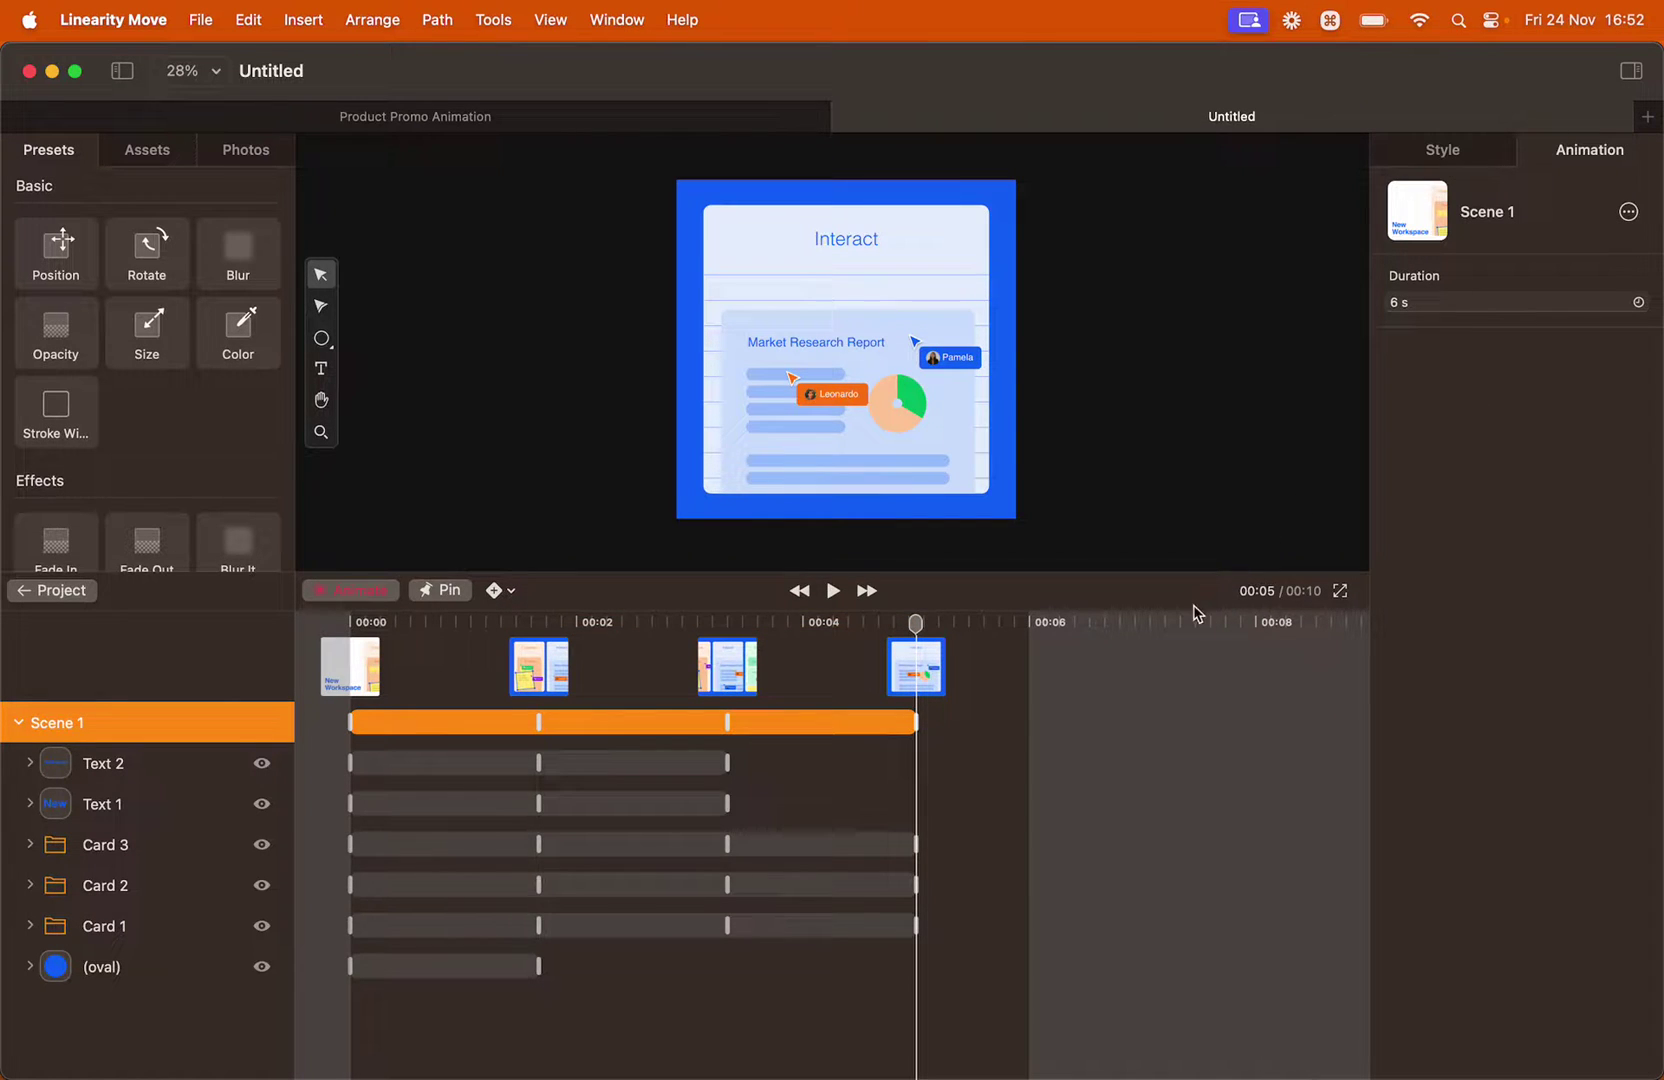
pyautogui.click(500, 968)
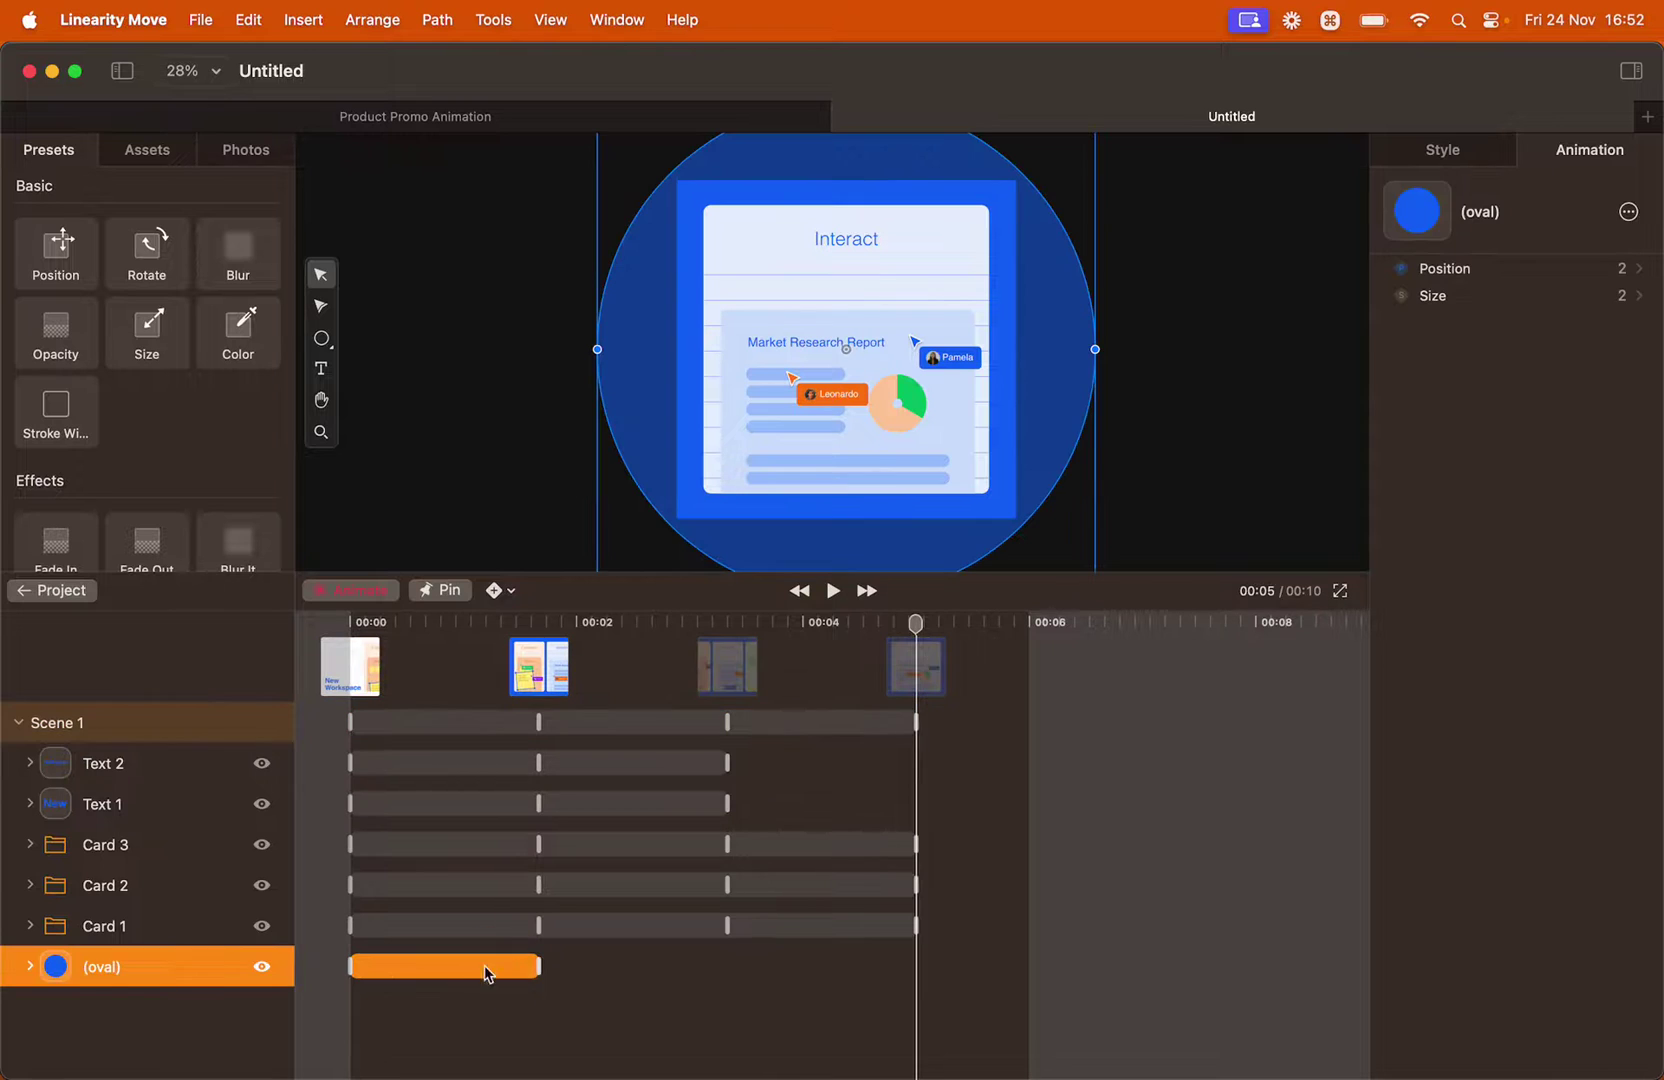
pyautogui.moveTo(408, 972); pyautogui.dragTo(875, 984)
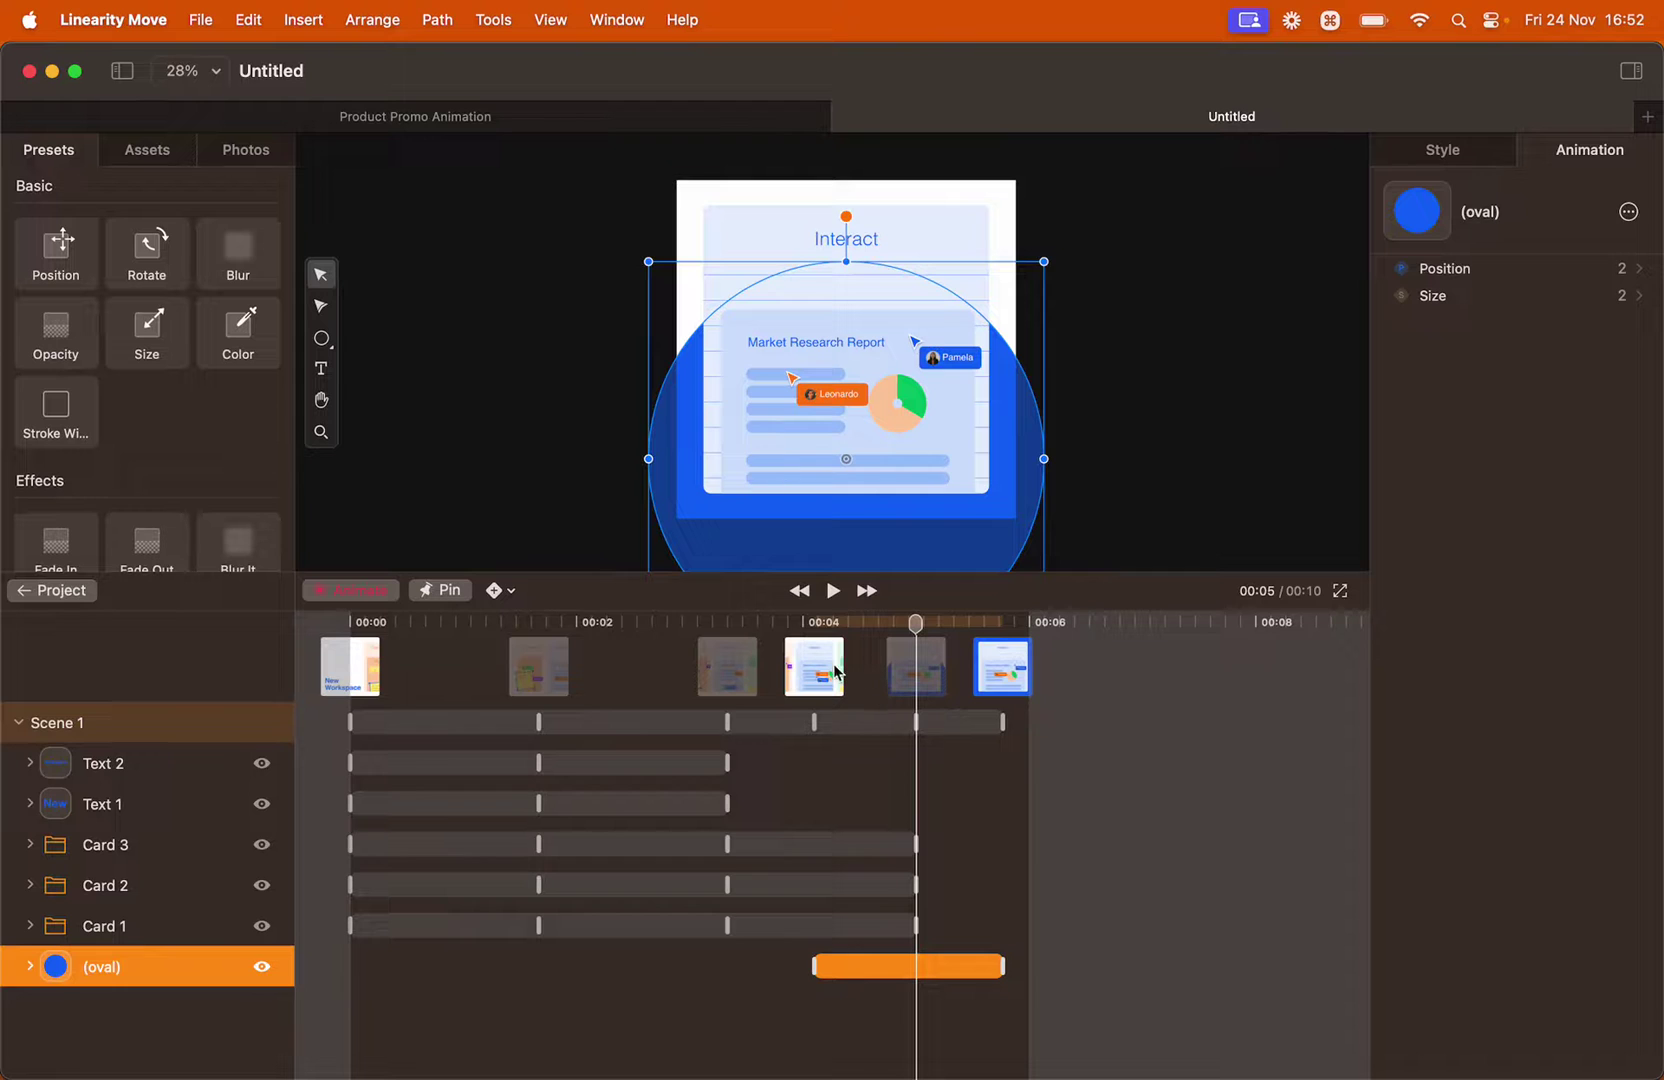
# From the project overview, play the animation from 00:03 through to the Create today! scene
pyautogui.click(60, 591)
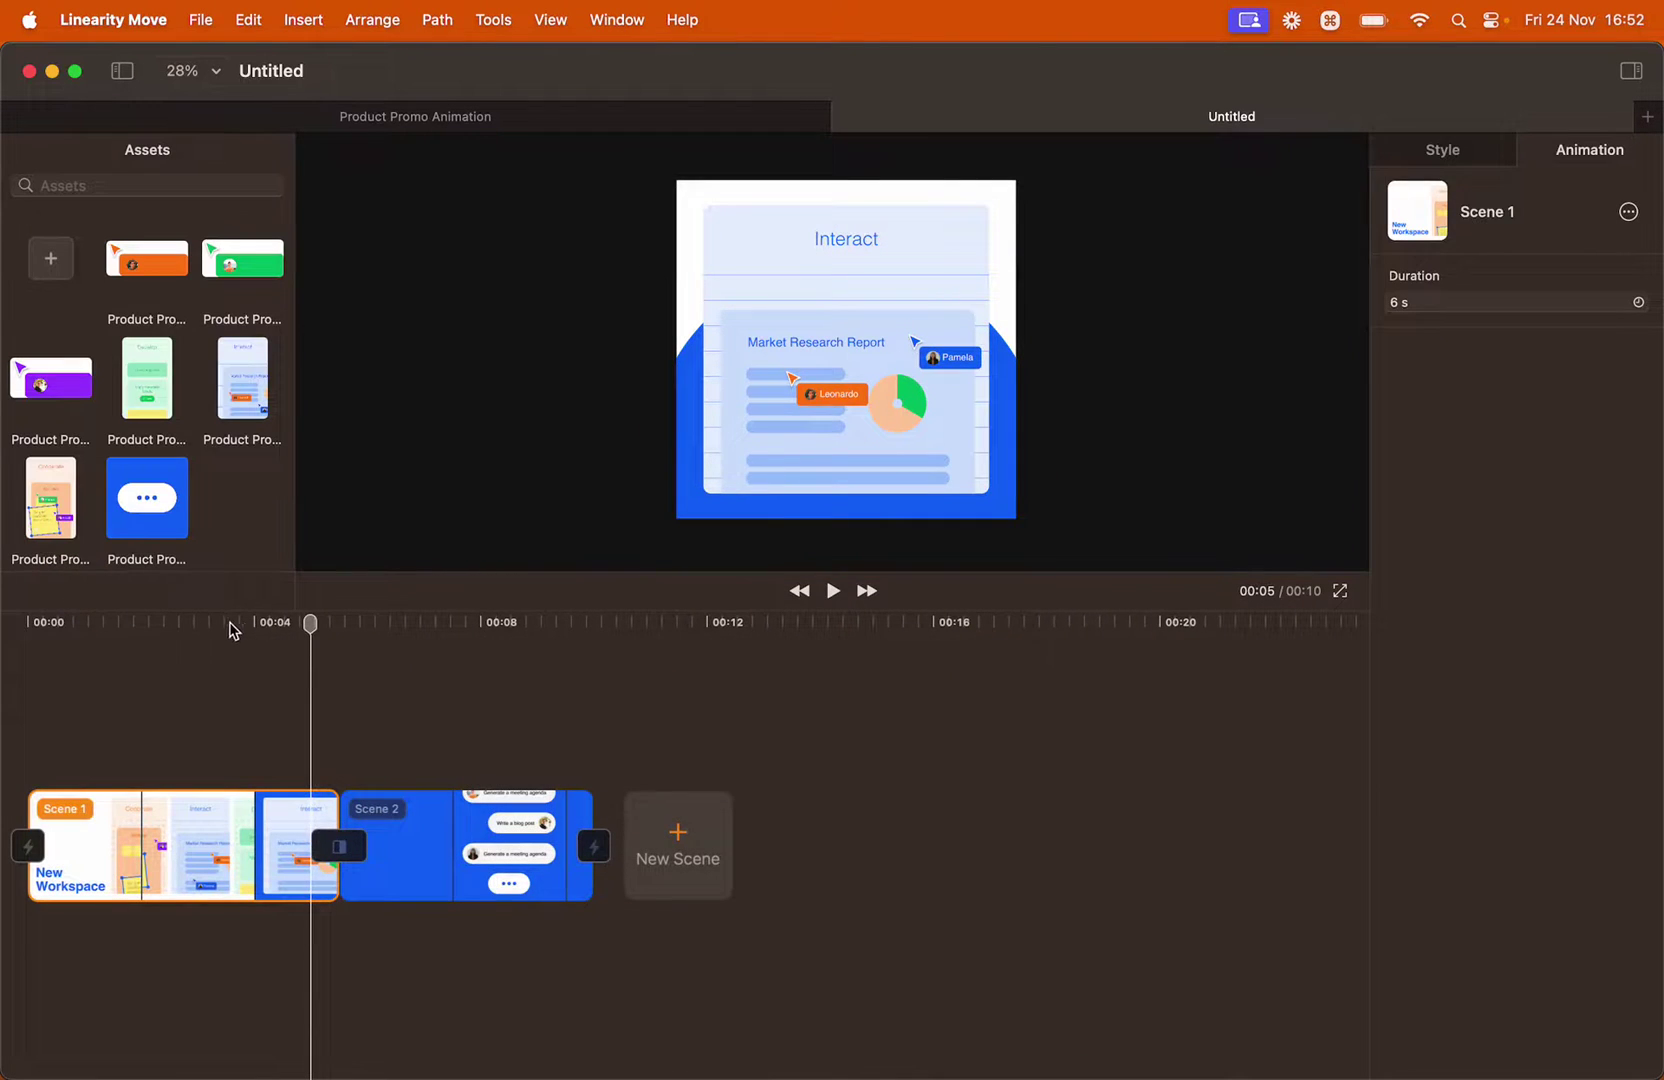
pyautogui.click(195, 624)
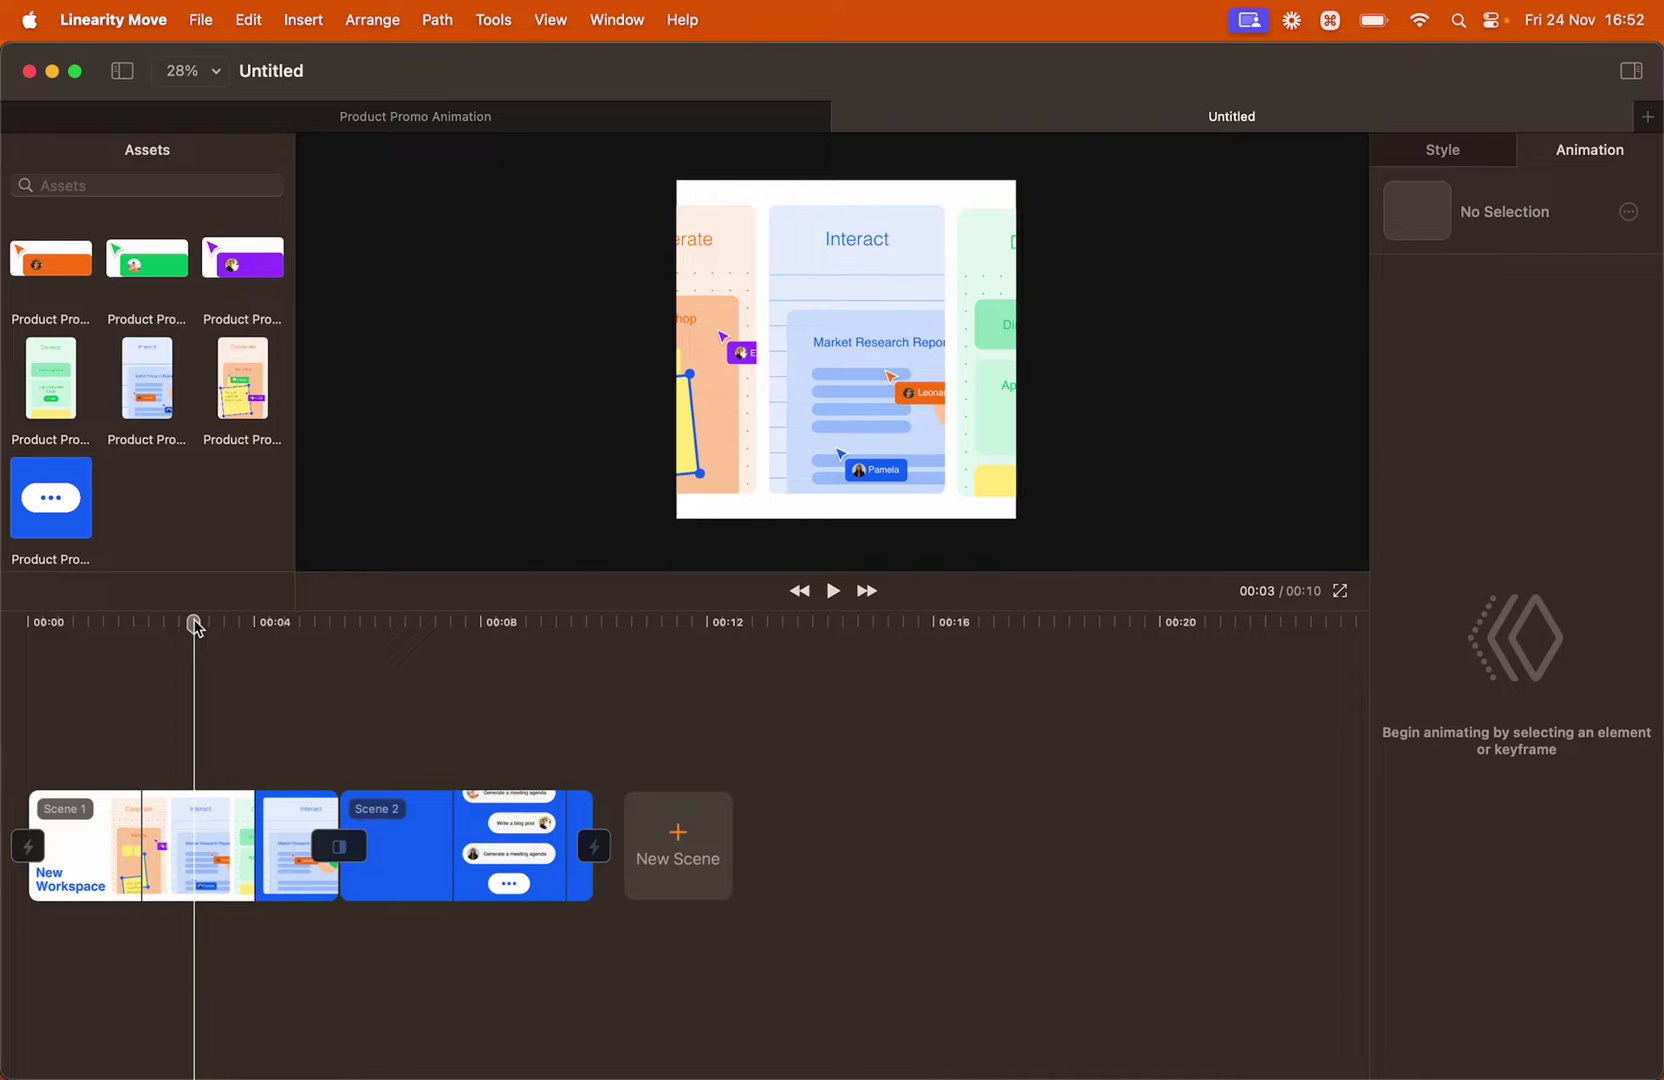
pyautogui.click(836, 593)
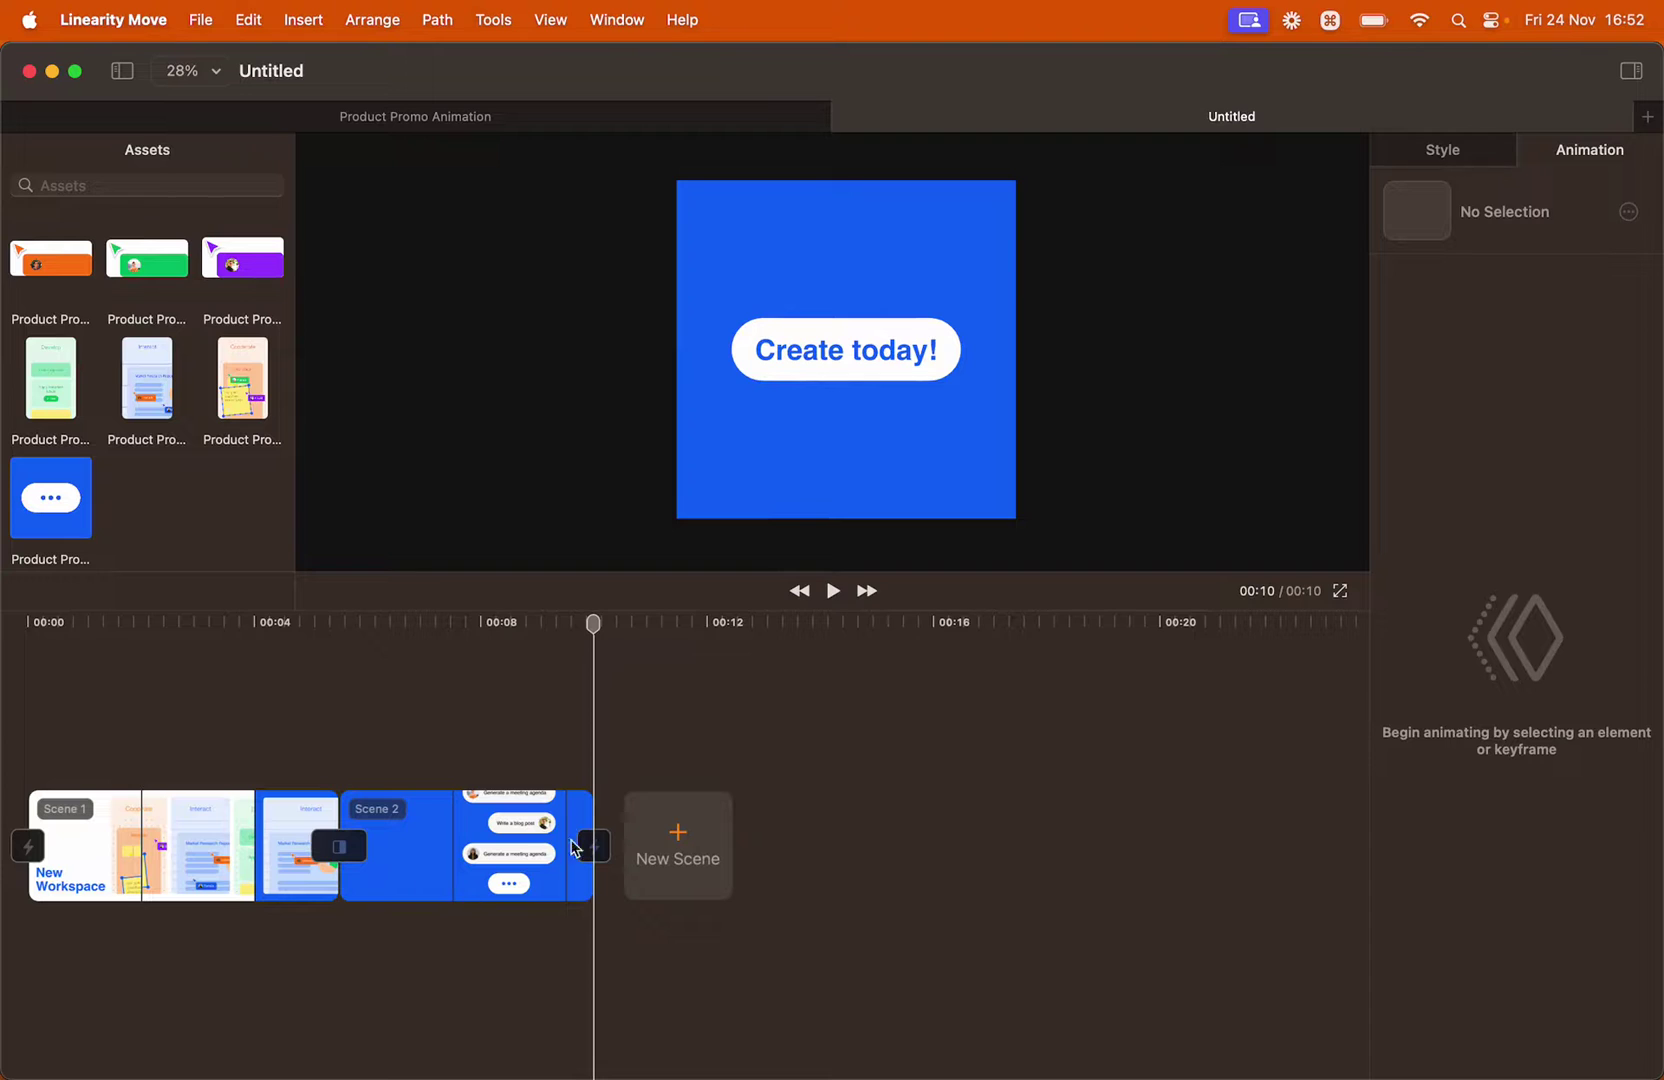
# In Scene 2, move the bubbles' keyframe earlier and end the bar at ~00:08.7
pyautogui.doubleClick(460, 850)
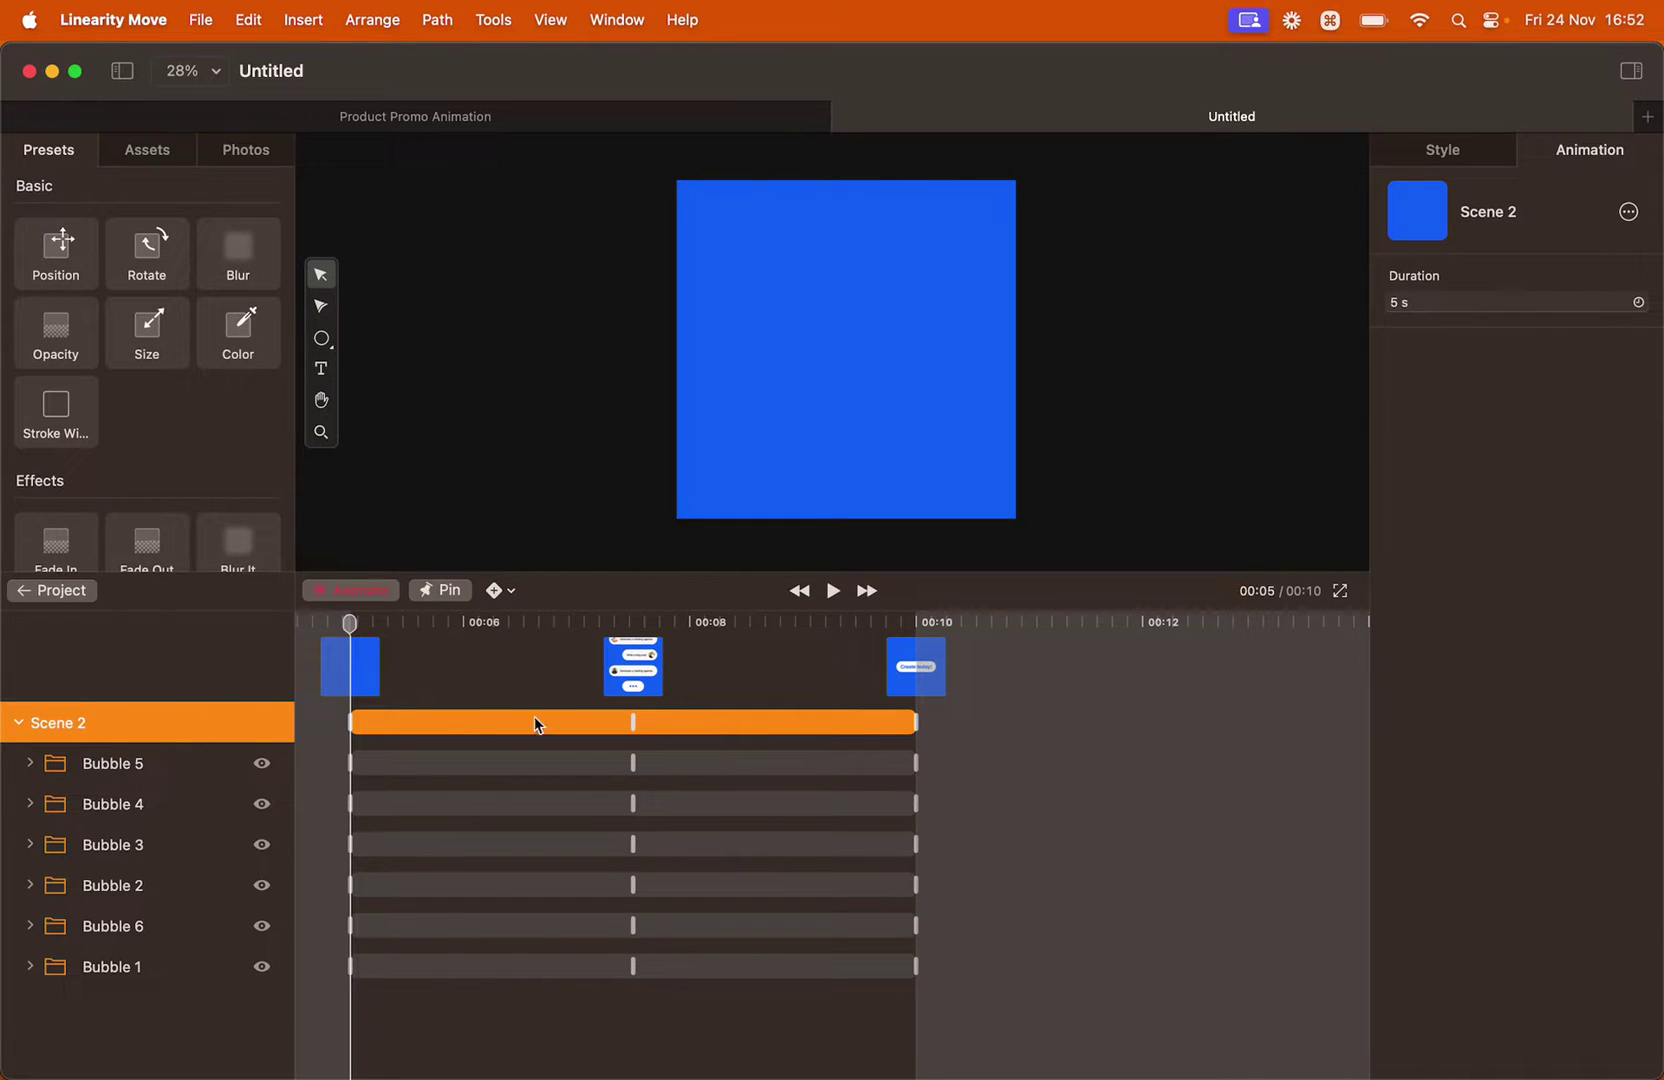
pyautogui.moveTo(633, 722); pyautogui.dragTo(536, 725)
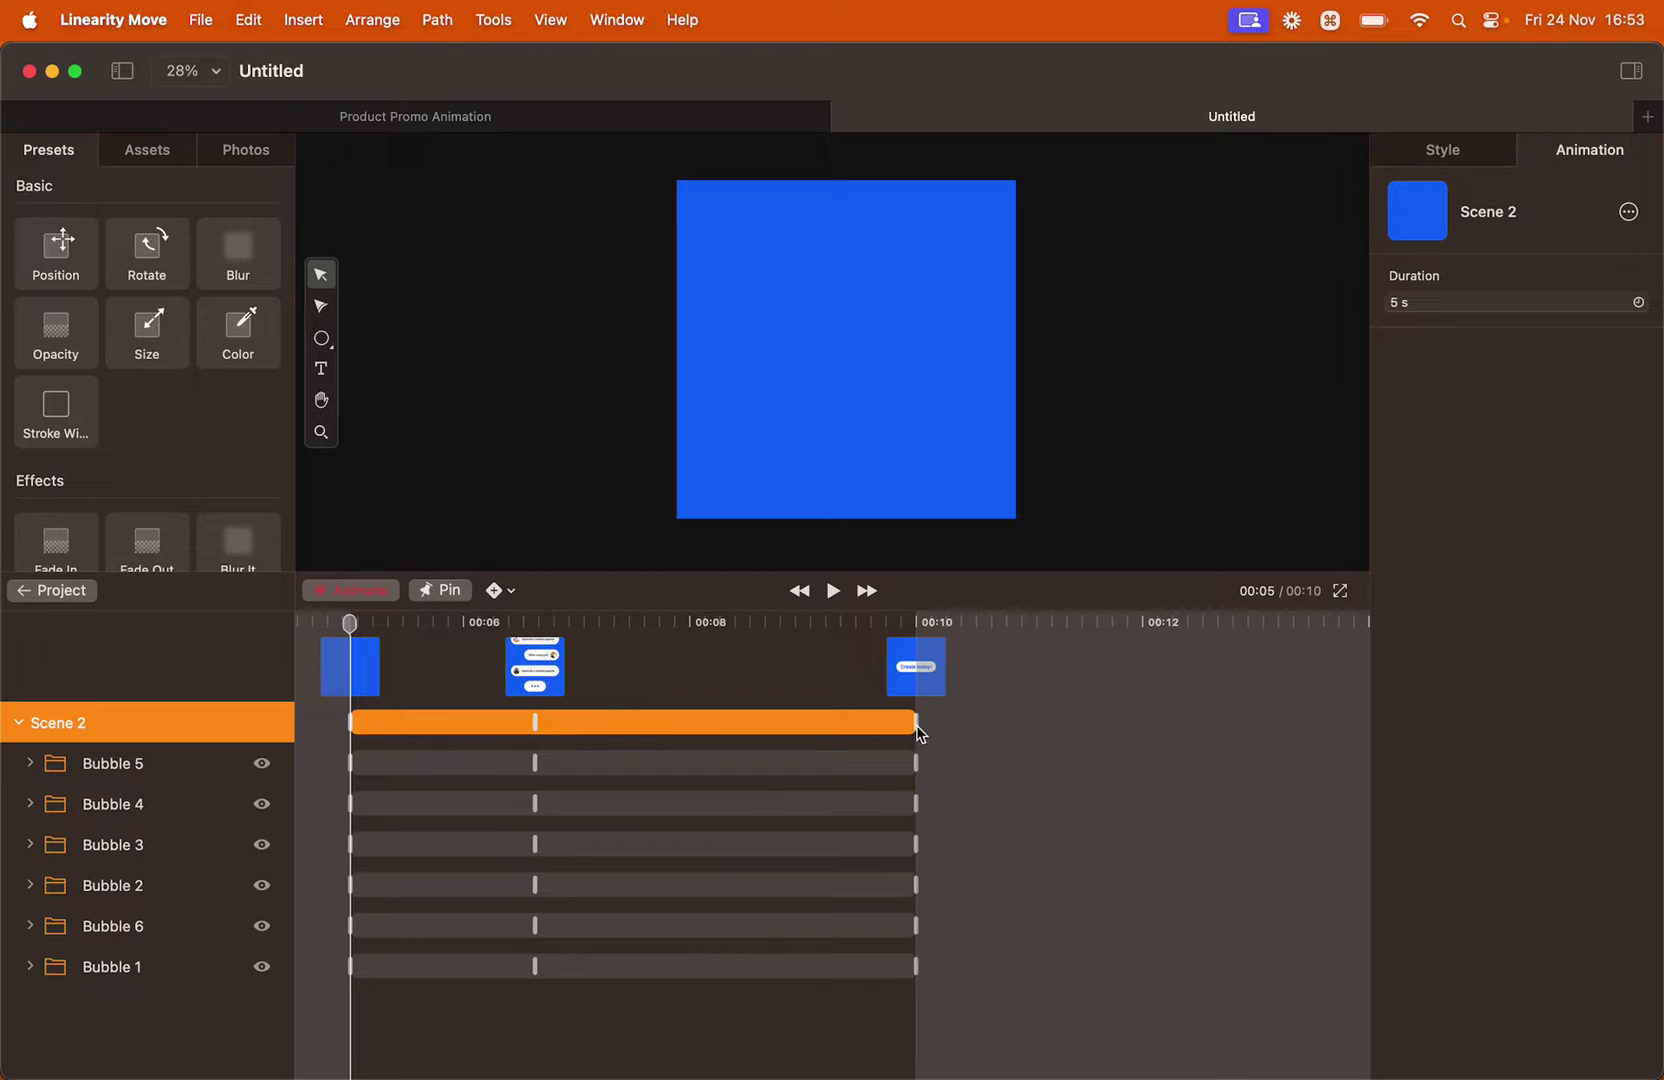
pyautogui.moveTo(916, 728); pyautogui.dragTo(757, 743)
pyautogui.moveTo(537, 722); pyautogui.dragTo(546, 723)
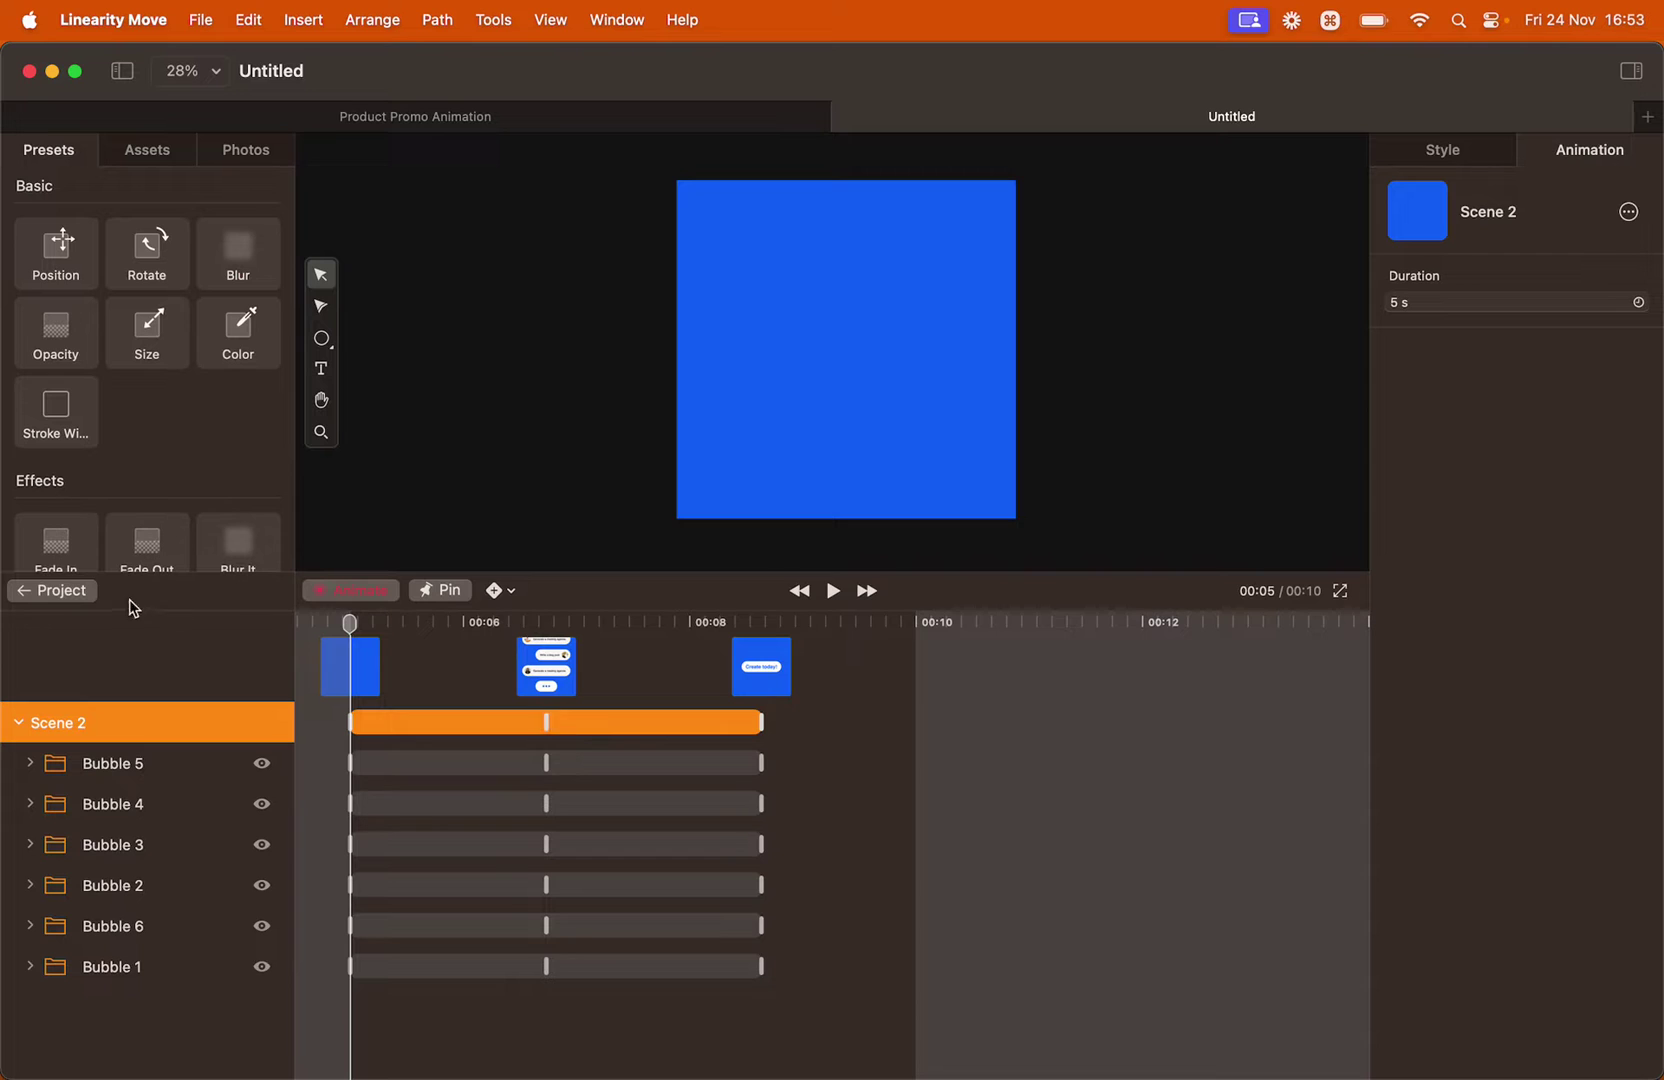
pyautogui.click(50, 590)
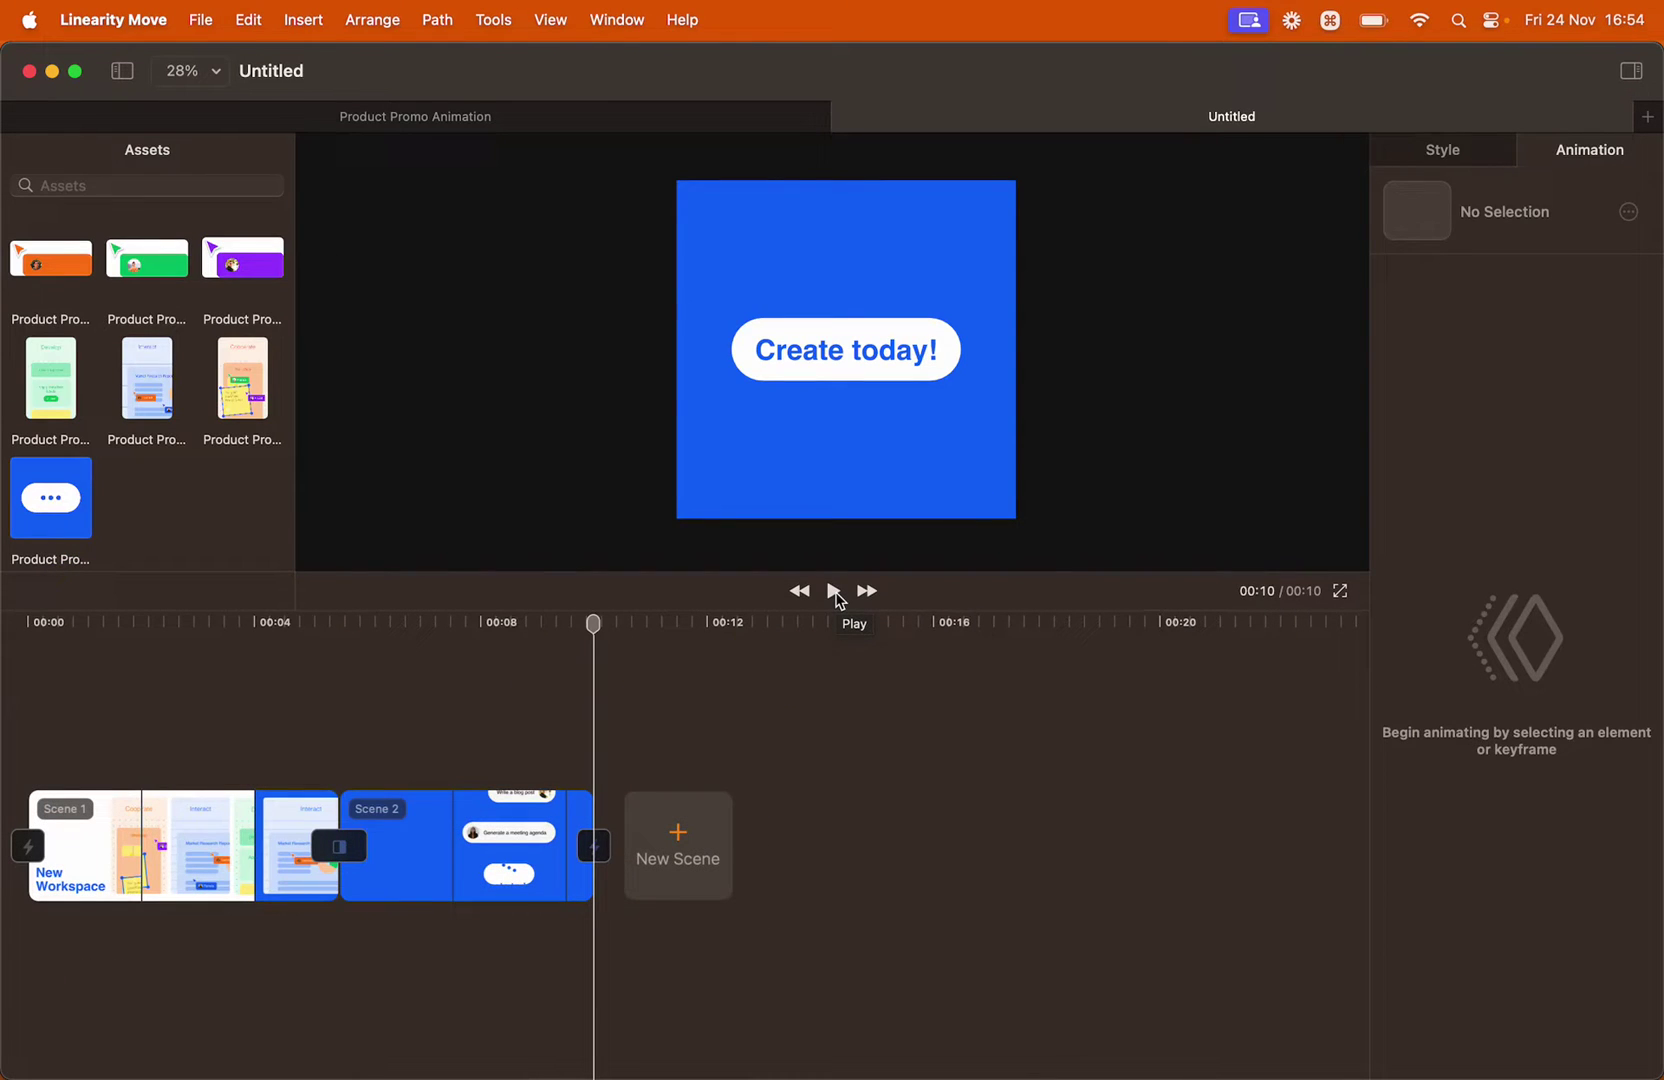
# Export the video at 1080×1080, 30 fps, saving it as animation.mp4
pyautogui.click(204, 27)
pyautogui.click(262, 271)
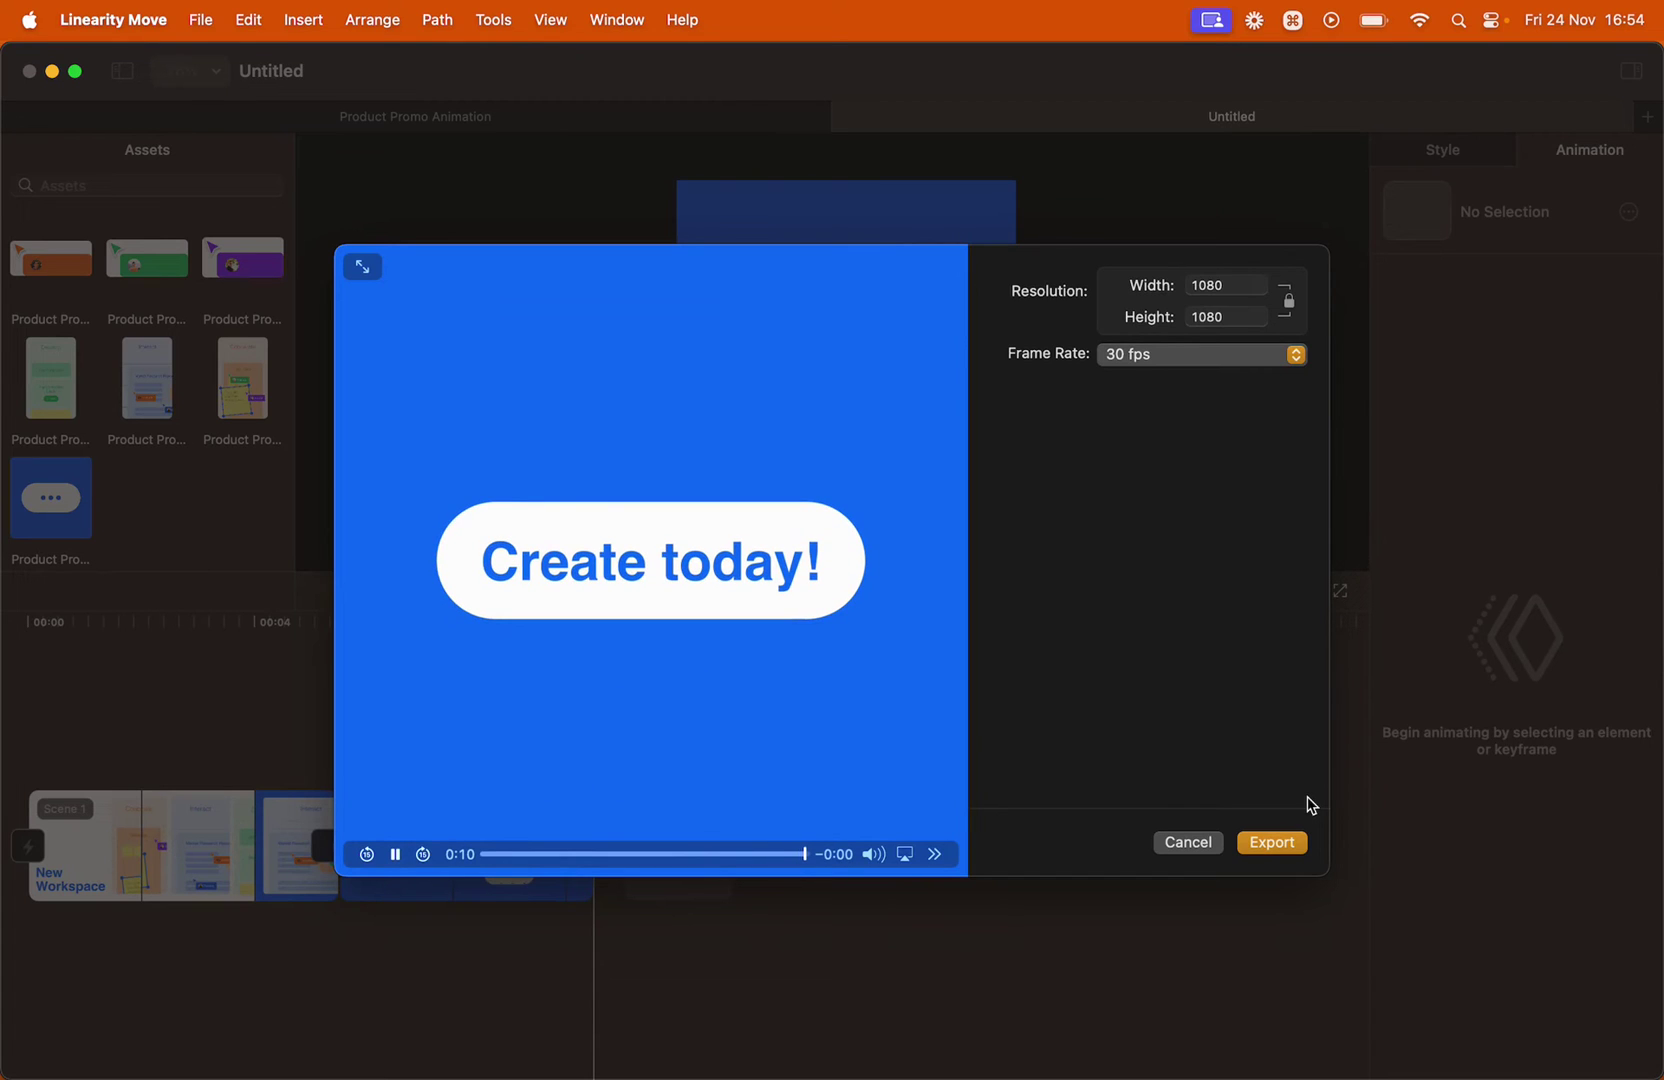
pyautogui.click(1288, 850)
pyautogui.click(1216, 781)
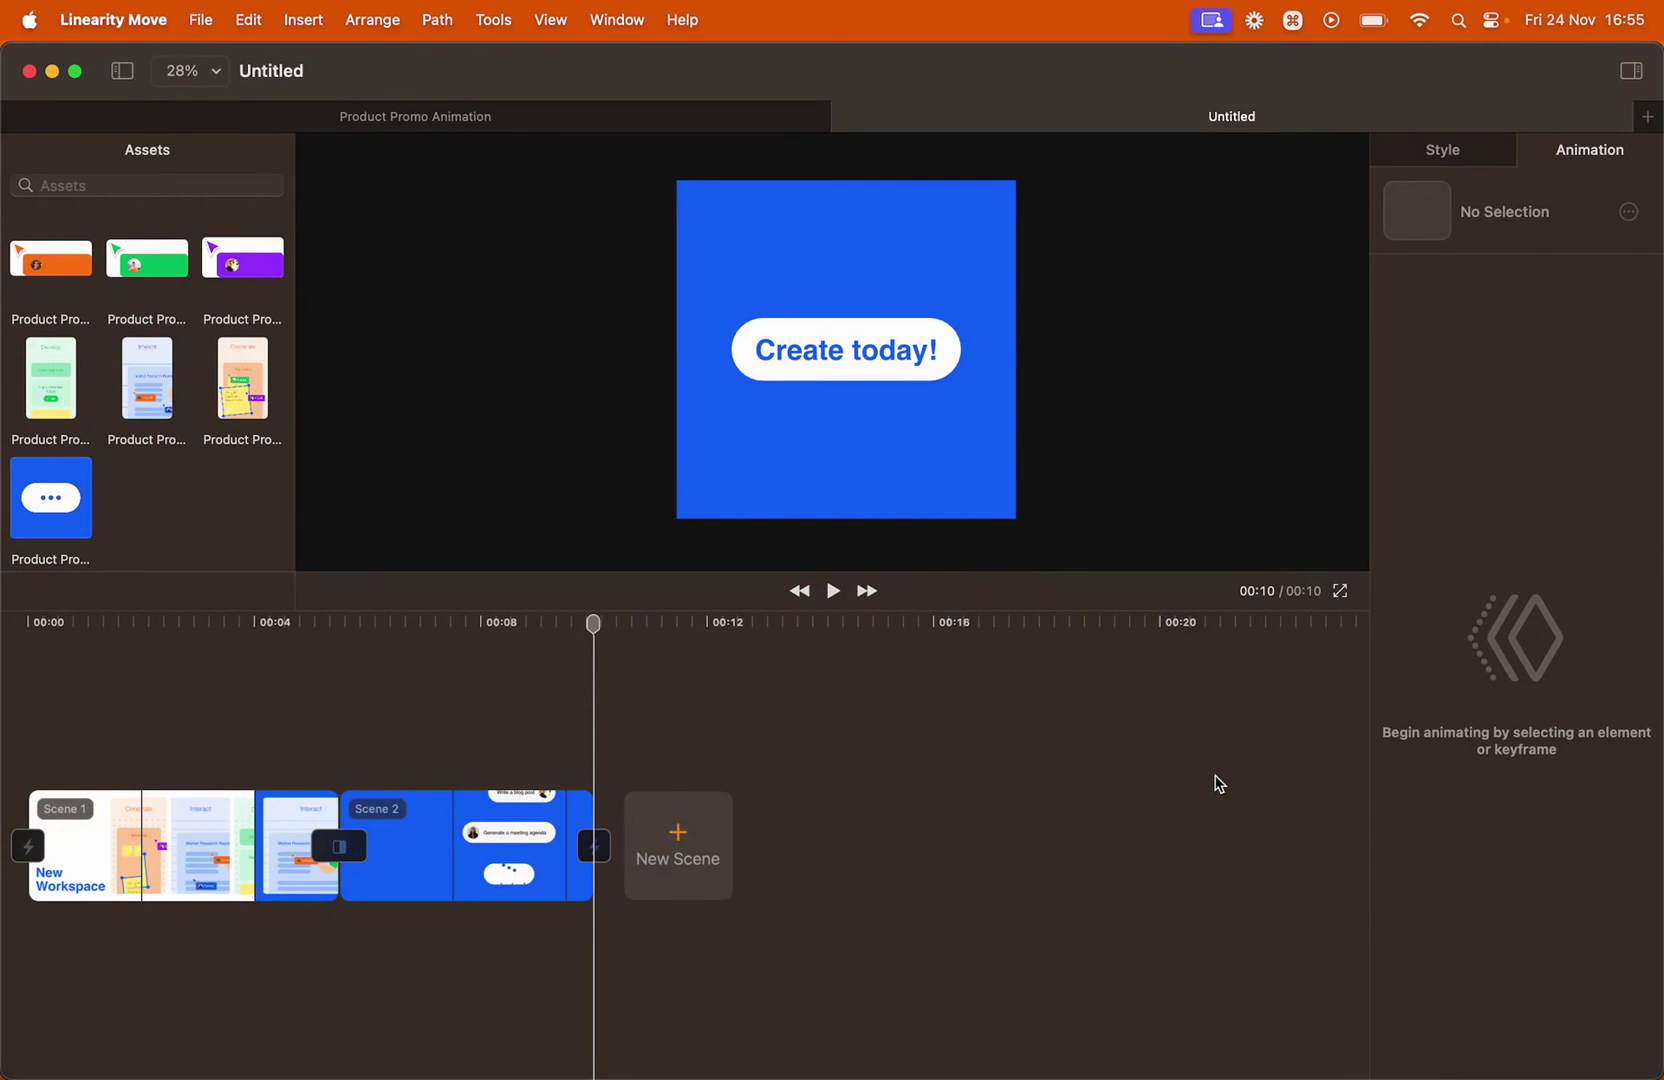